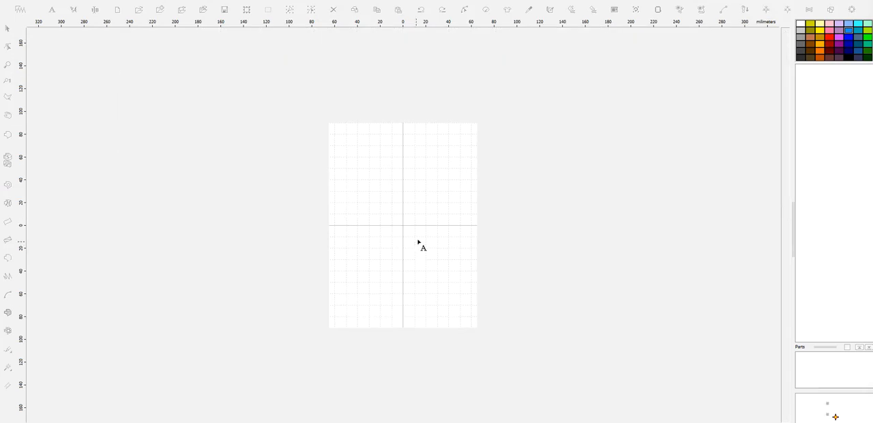
- Create a letter D text object in the Davida Bd BT font at the centre of the work area
{"action": "left_click", "coordinate": [403, 230]}
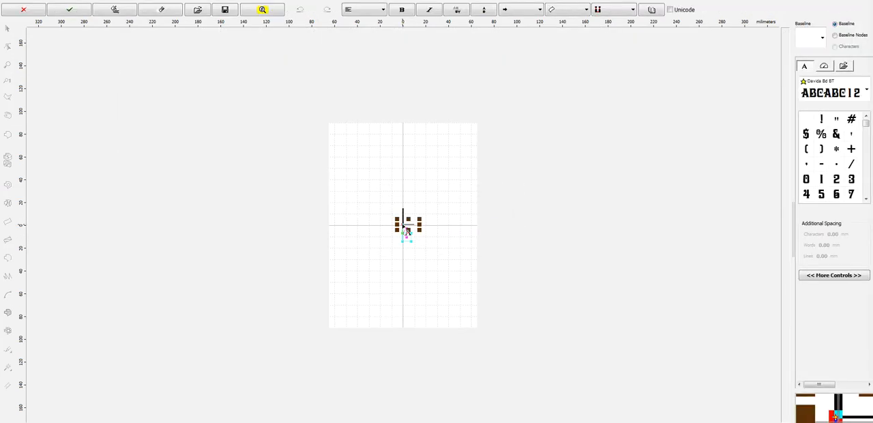
{"action": "type", "text": "D"}
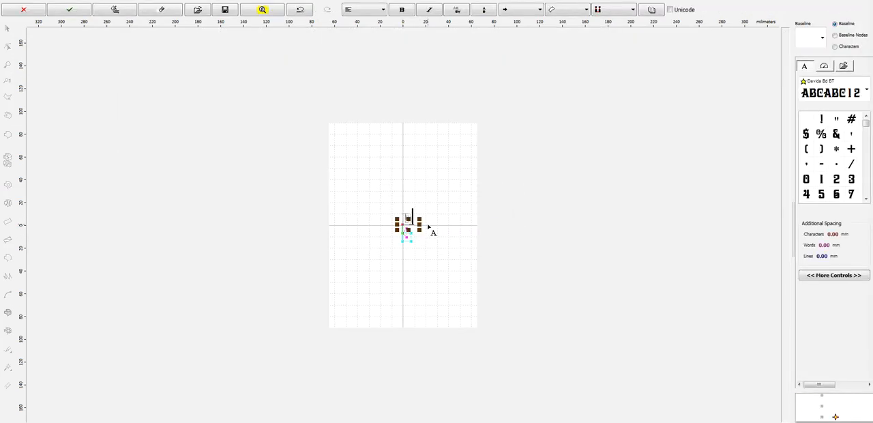
{"action": "scroll", "coordinate": [423, 220], "scroll_direction": "up", "scroll_amount": 2}
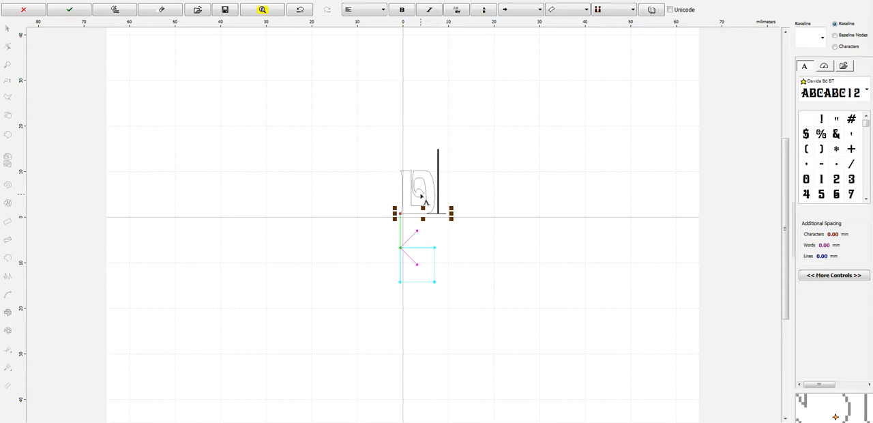
{"action": "right_click", "coordinate": [421, 196]}
{"action": "left_click", "coordinate": [467, 262]}
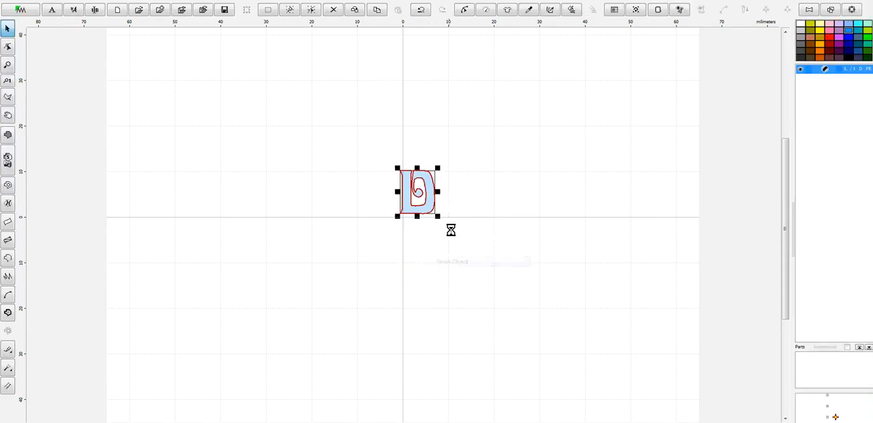
- Enlarge the letter D to about 58 by 72 mm and move it nearer the centre of the work area
{"action": "left_click_drag", "start_coordinate": [440, 221], "coordinate": [519, 328]}
{"action": "scroll", "coordinate": [495, 251], "scroll_direction": "down", "scroll_amount": 2}
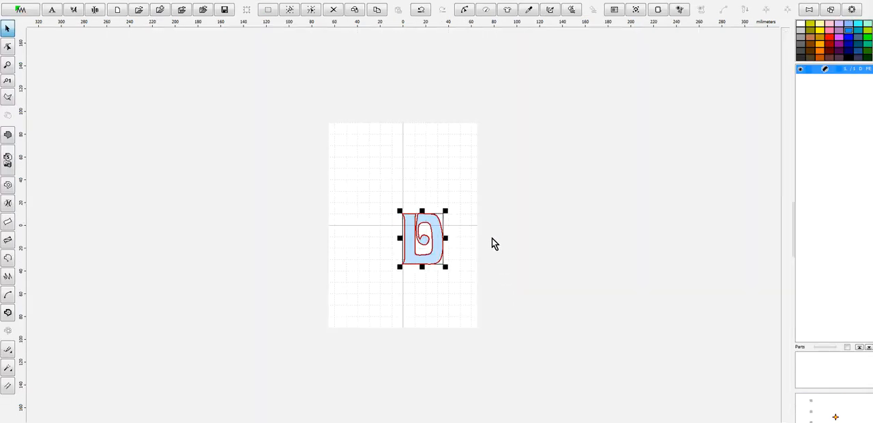
{"action": "left_click_drag", "start_coordinate": [411, 240], "coordinate": [387, 212]}
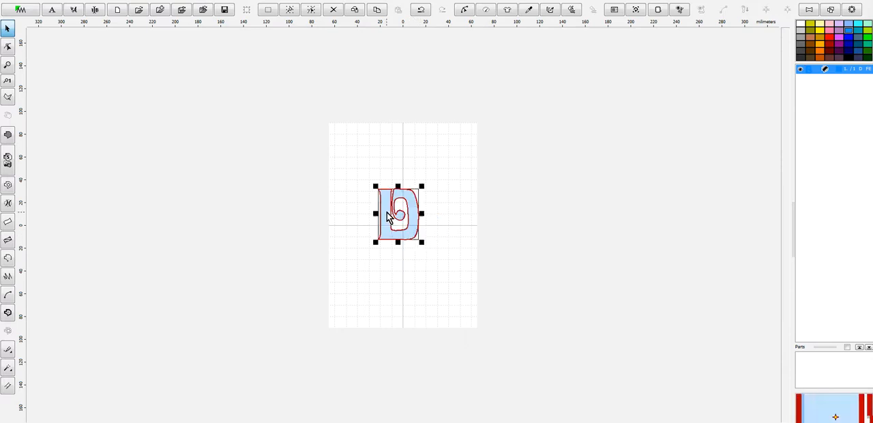
{"action": "left_click_drag", "start_coordinate": [423, 242], "coordinate": [443, 276]}
- Create an outline object from the filled letter D and delete the filled original
{"action": "right_click", "coordinate": [432, 233]}
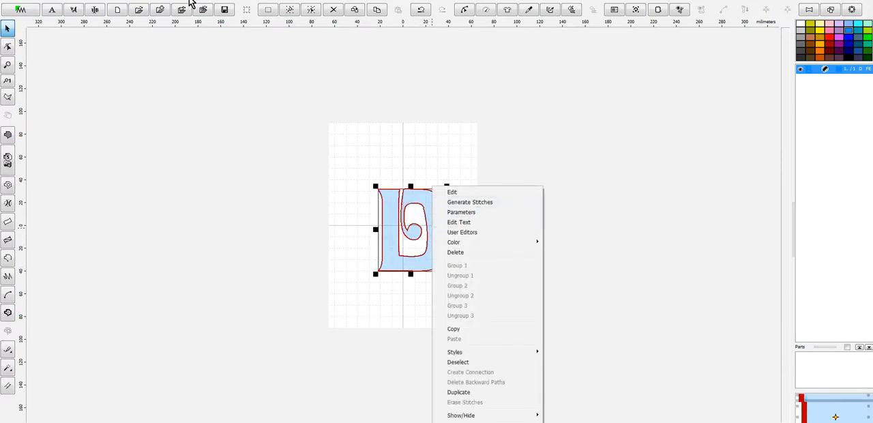
{"action": "left_click", "coordinate": [202, 8]}
{"action": "left_click", "coordinate": [205, 6]}
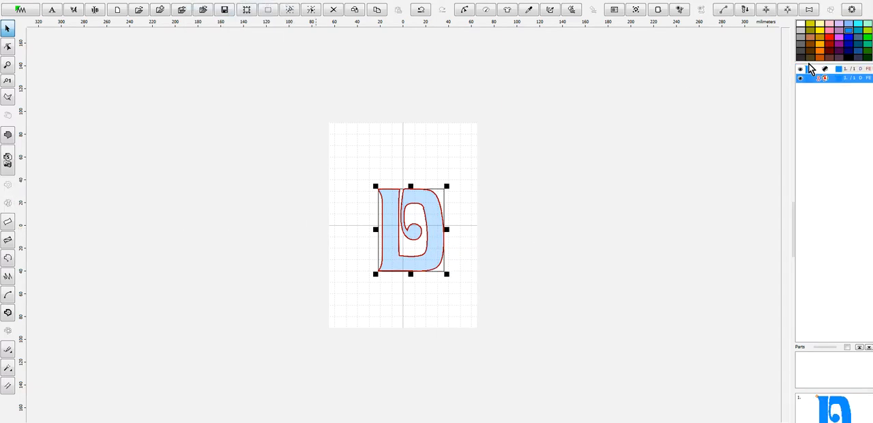
{"action": "right_click", "coordinate": [805, 72]}
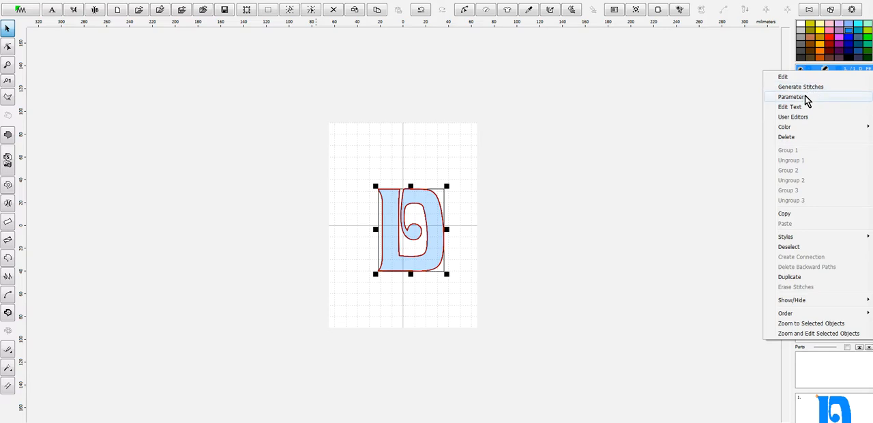
{"action": "left_click", "coordinate": [798, 138]}
{"action": "left_click", "coordinate": [813, 72]}
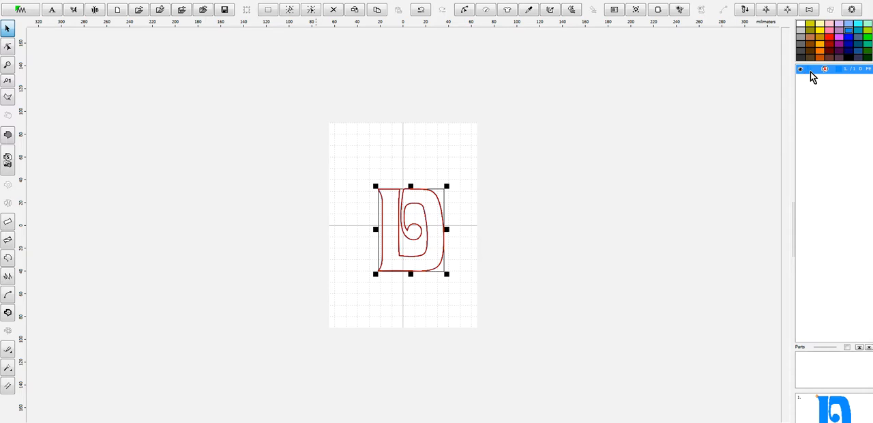
- Resize the D outline to 127 mm high with its aspect ratio kept, and centre it in the work area
{"action": "left_click", "coordinate": [636, 10]}
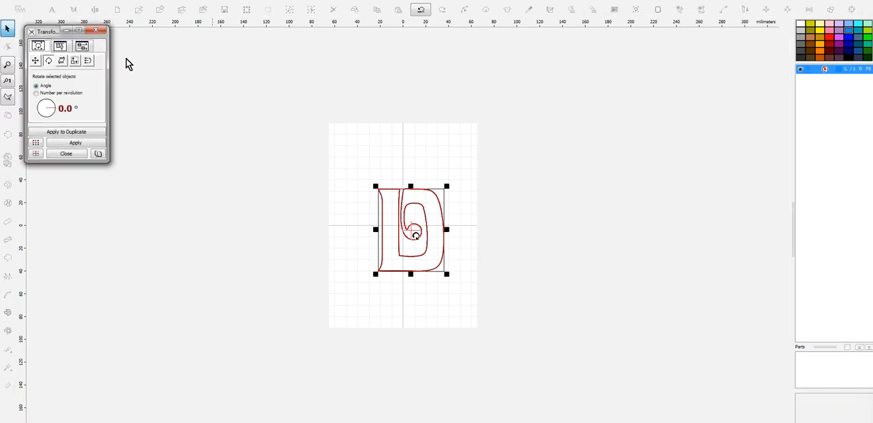
{"action": "left_click", "coordinate": [75, 61]}
{"action": "left_click", "coordinate": [59, 99]}
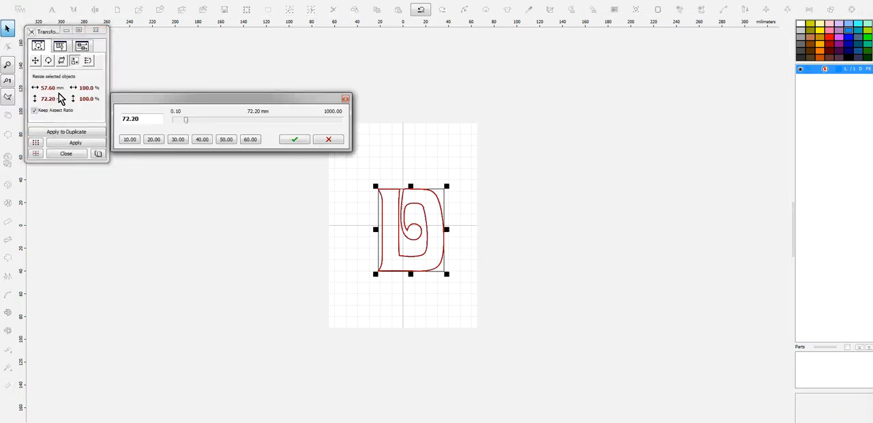
{"action": "type", "text": "127"}
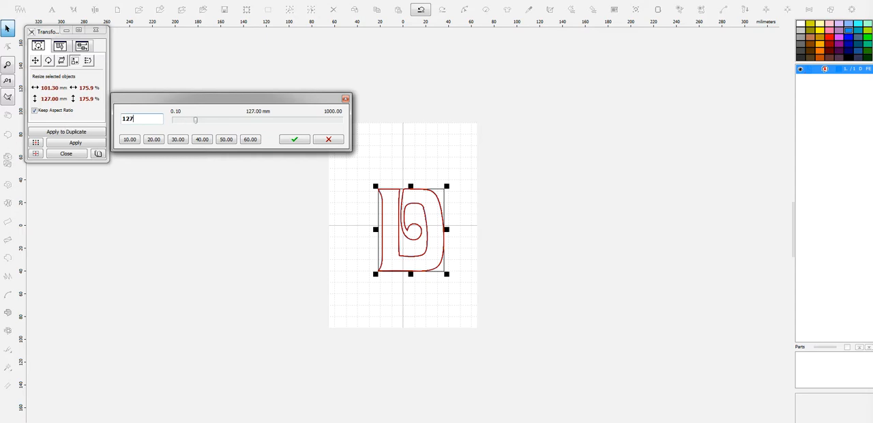
{"action": "left_click", "coordinate": [293, 140]}
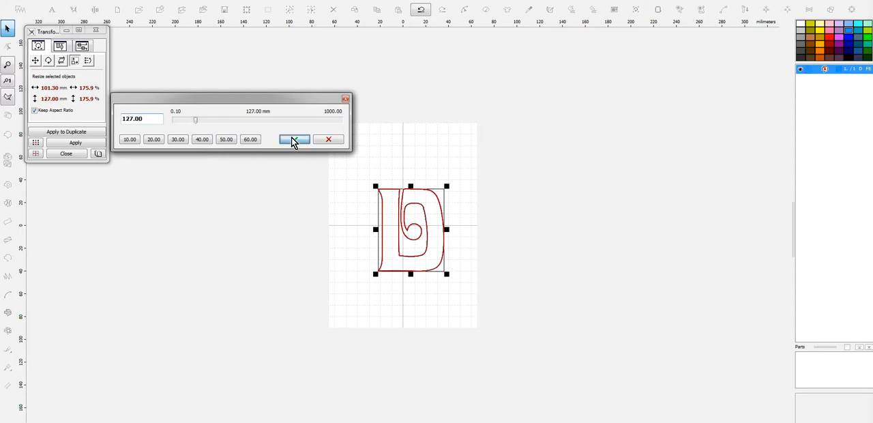
{"action": "left_click", "coordinate": [90, 144]}
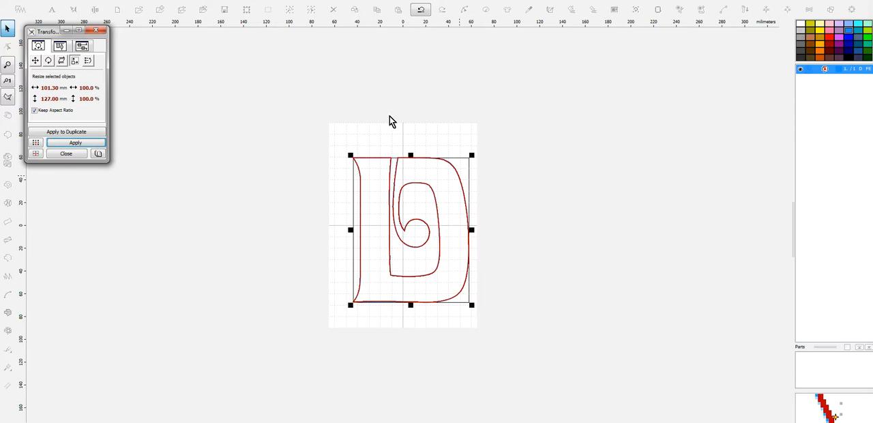
{"action": "left_click", "coordinate": [98, 33]}
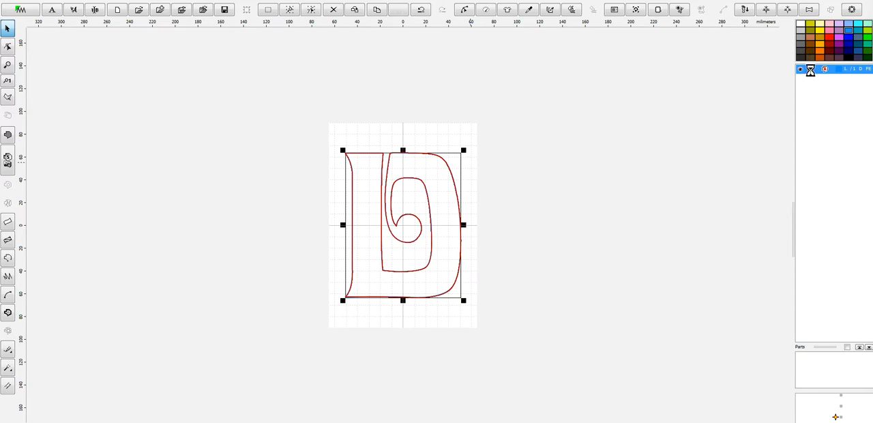
- Duplicate the D outline in place and give the copy Marathon Polyester catalog color 2010 Cherry Blossom
{"action": "key", "text": "ctrl+c"}
{"action": "key", "text": "ctrl+v"}
{"action": "right_click", "coordinate": [812, 85]}
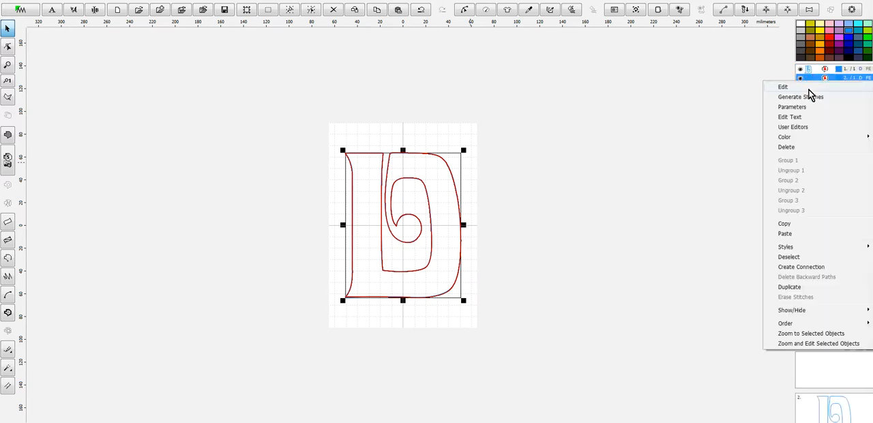
{"action": "mouse_move", "coordinate": [765, 139]}
{"action": "left_click", "coordinate": [691, 177]}
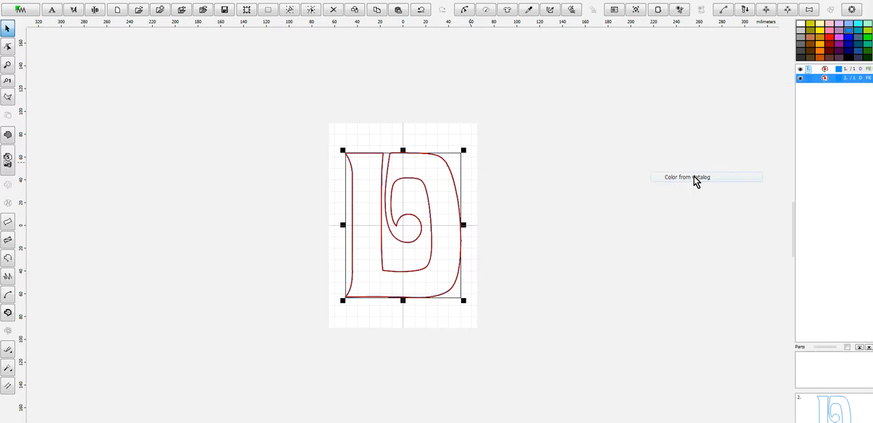
{"action": "left_click", "coordinate": [351, 114]}
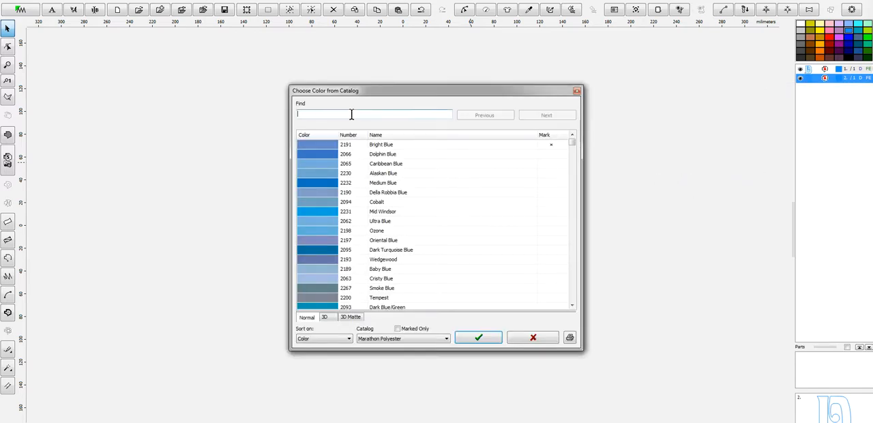
{"action": "type", "text": "2010"}
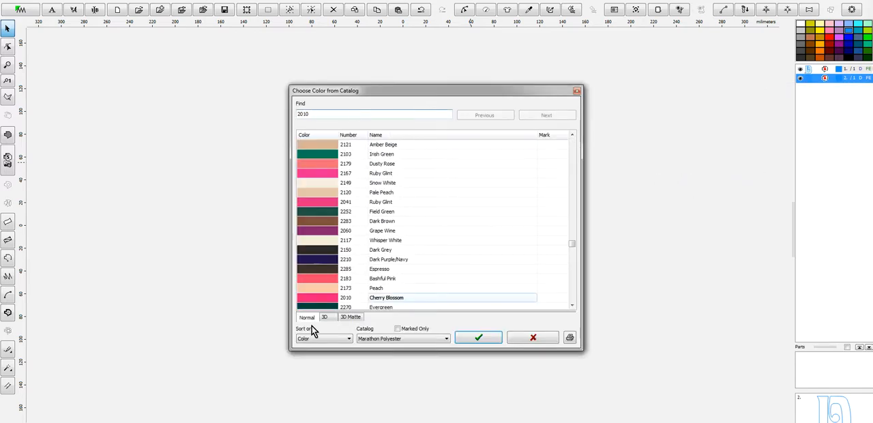
{"action": "left_click", "coordinate": [487, 339]}
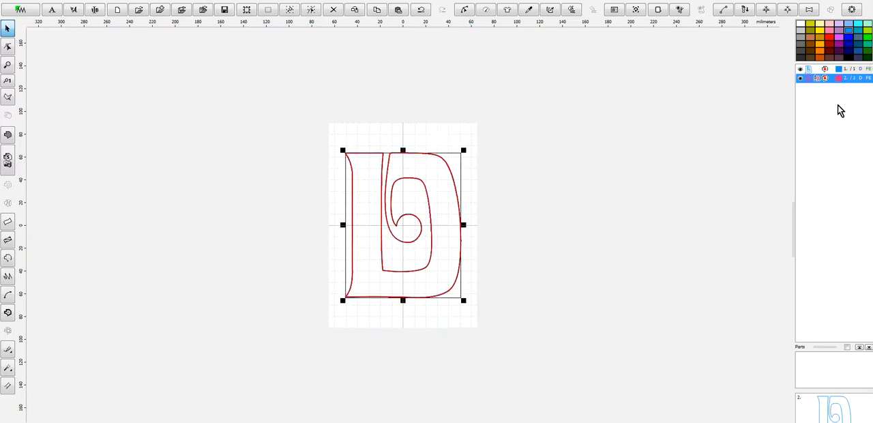
- Set the pink D outline's sample to Triple (Bean) Stitch and generate its stitches
{"action": "right_click", "coordinate": [808, 80]}
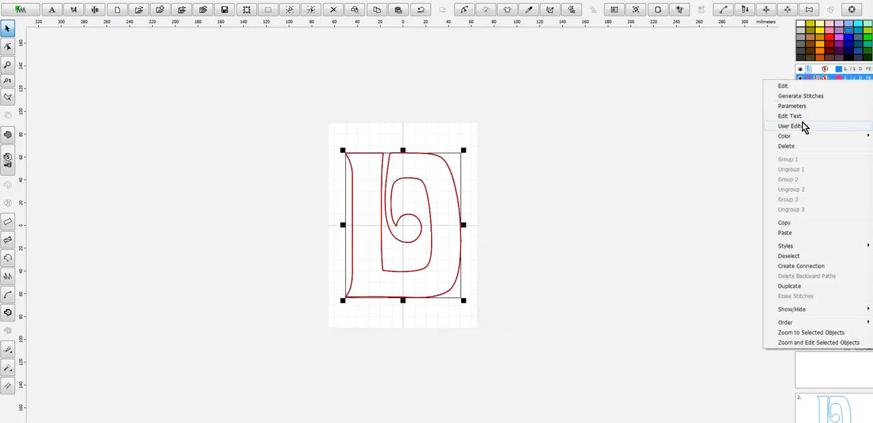
{"action": "left_click", "coordinate": [793, 107]}
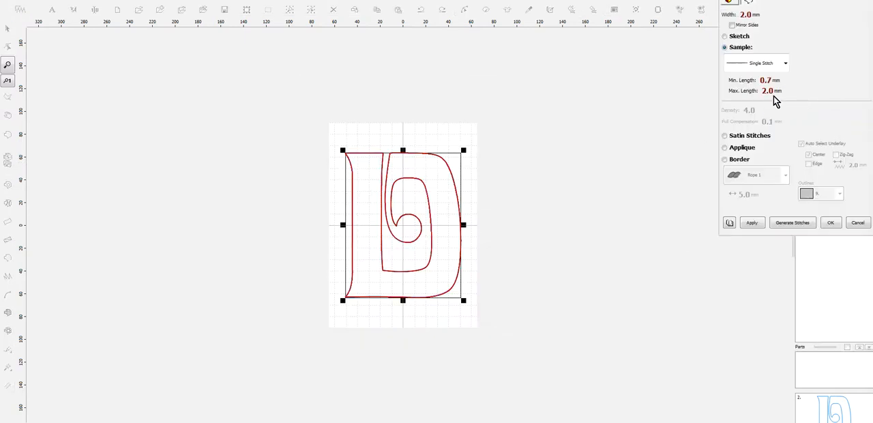
{"action": "left_click", "coordinate": [784, 67]}
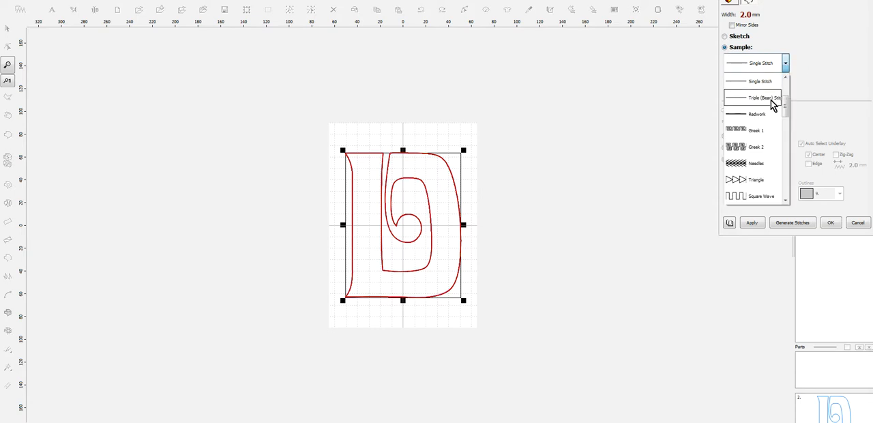
{"action": "left_click", "coordinate": [771, 102]}
{"action": "left_click", "coordinate": [801, 226]}
- Save the design as D-5in in Embird Outline Format in the Davida-Applique folder
{"action": "left_click", "coordinate": [18, 7]}
{"action": "left_click", "coordinate": [27, 58]}
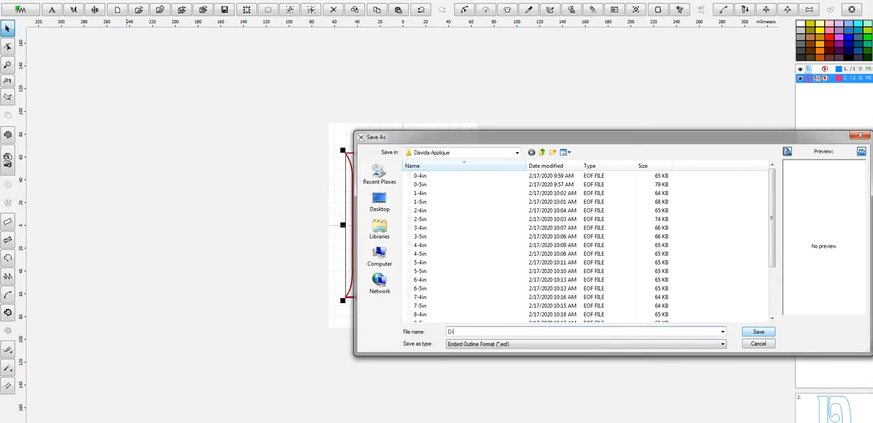
{"action": "left_click", "coordinate": [763, 332]}
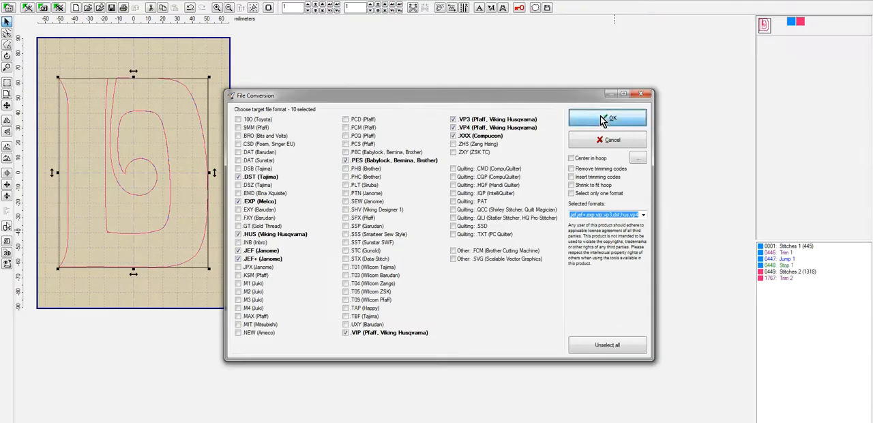
- Save D-5in from Embird Editor in PES and other machine formats, with hoop-dependent PES version and thread changes replaced by stops for all files
{"action": "left_click", "coordinate": [603, 119]}
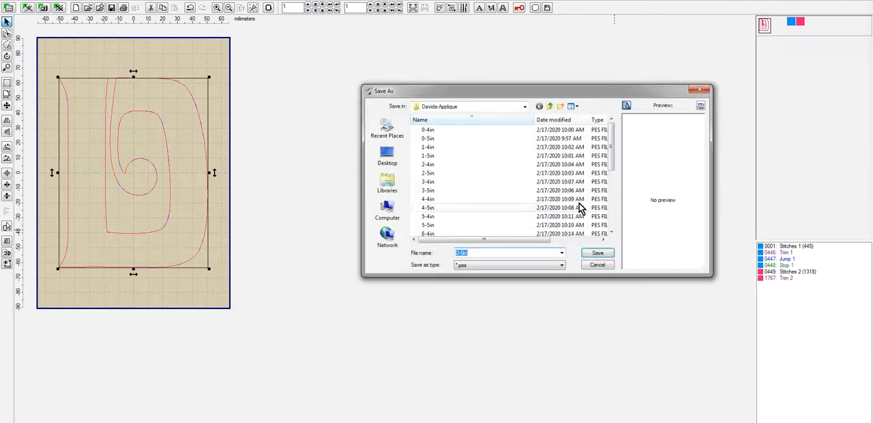
{"action": "left_click", "coordinate": [599, 253]}
{"action": "left_click", "coordinate": [474, 235]}
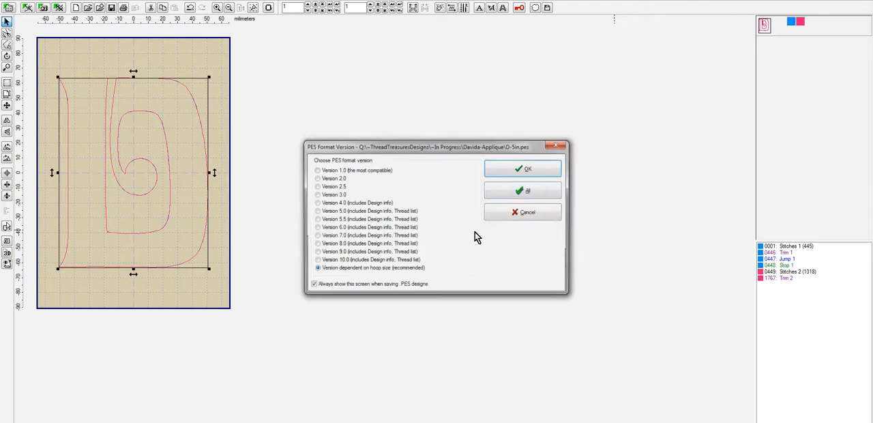
{"action": "left_click", "coordinate": [533, 171]}
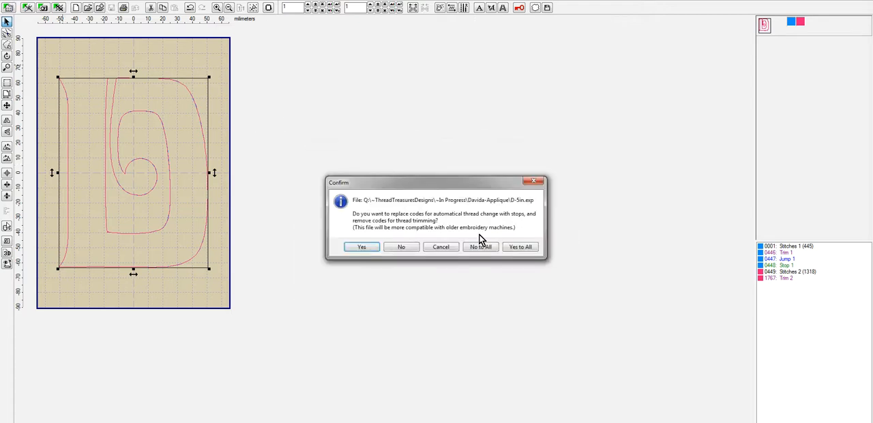
{"action": "left_click", "coordinate": [520, 247]}
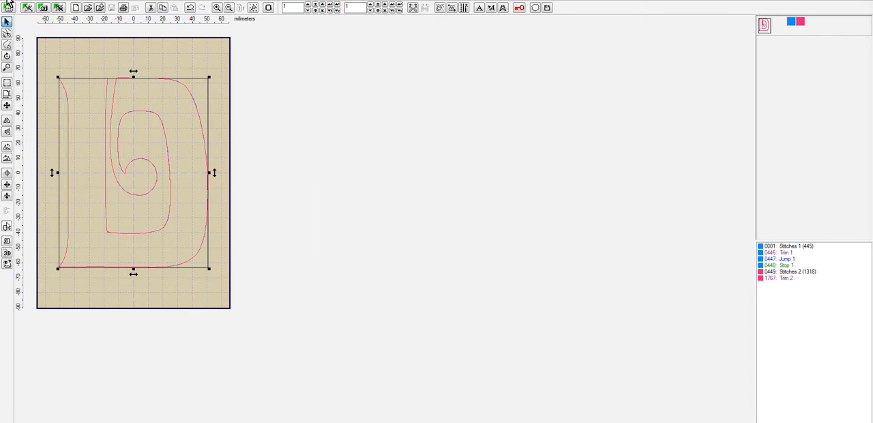
- Leave the stitch editor and reopen the recent D-5in.eof design in Embird Studio
{"action": "left_click", "coordinate": [8, 4]}
{"action": "left_click", "coordinate": [28, 48]}
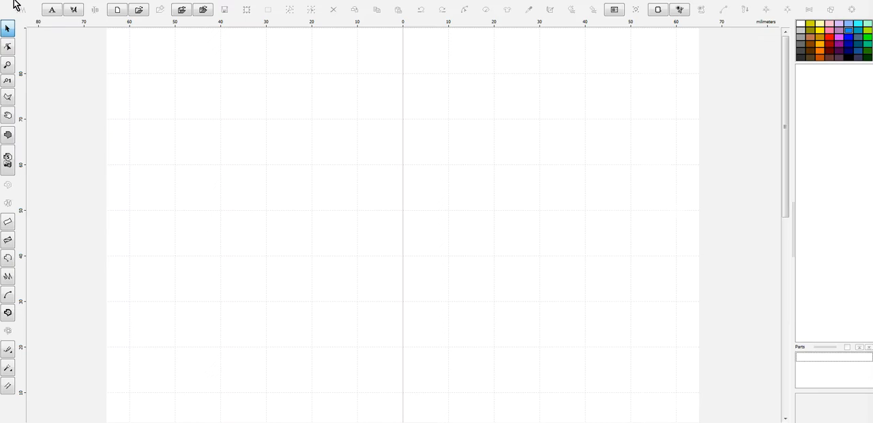
{"action": "left_click", "coordinate": [9, 5]}
{"action": "mouse_move", "coordinate": [36, 39]}
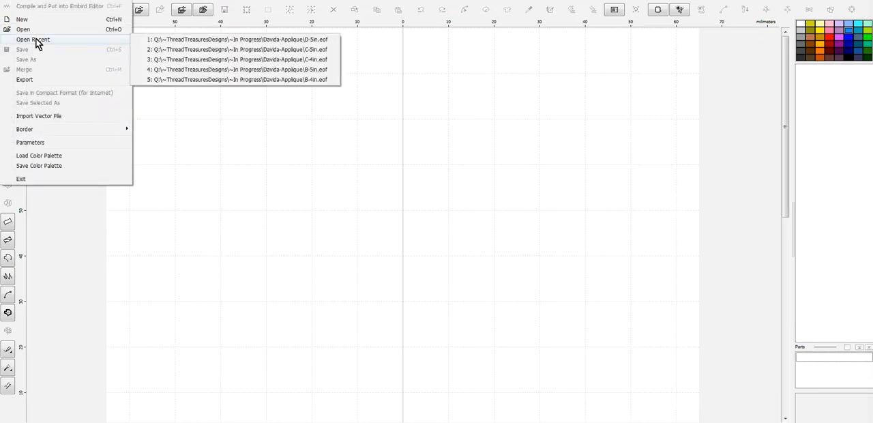
{"action": "left_click", "coordinate": [318, 41]}
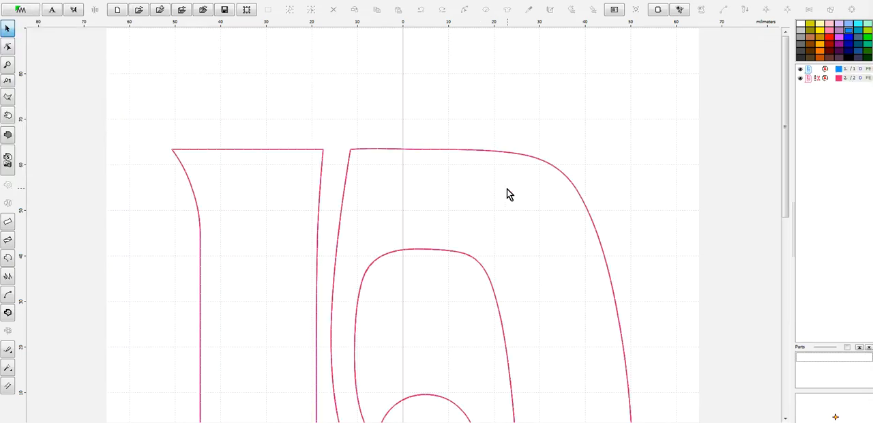
- Resize all the D outlines together to a height of 98 mm, keeping the aspect ratio
{"action": "key", "text": "ctrl+a"}
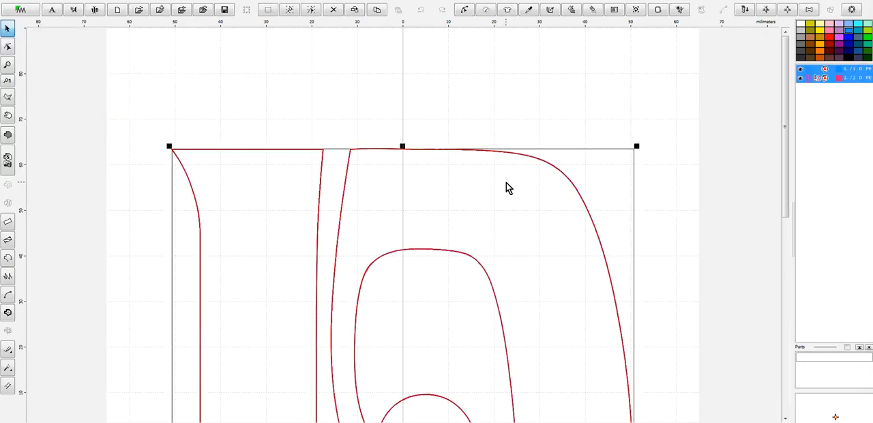
{"action": "left_click", "coordinate": [195, 6]}
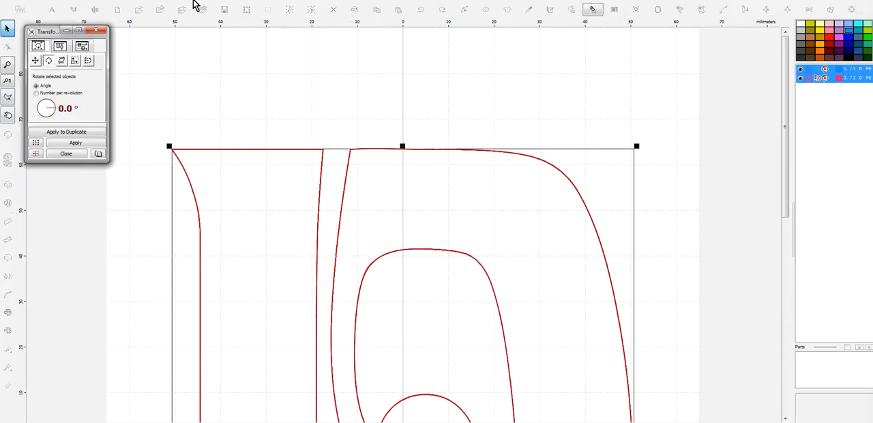
{"action": "left_click", "coordinate": [75, 60]}
{"action": "left_click", "coordinate": [37, 99]}
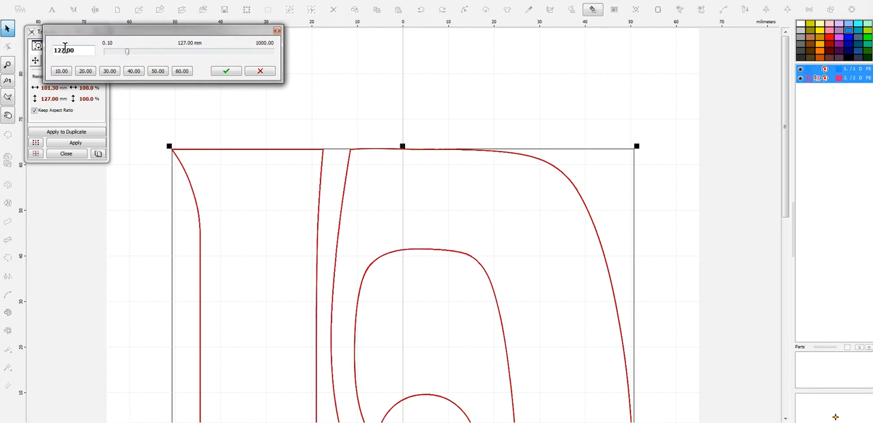
{"action": "type", "text": "98"}
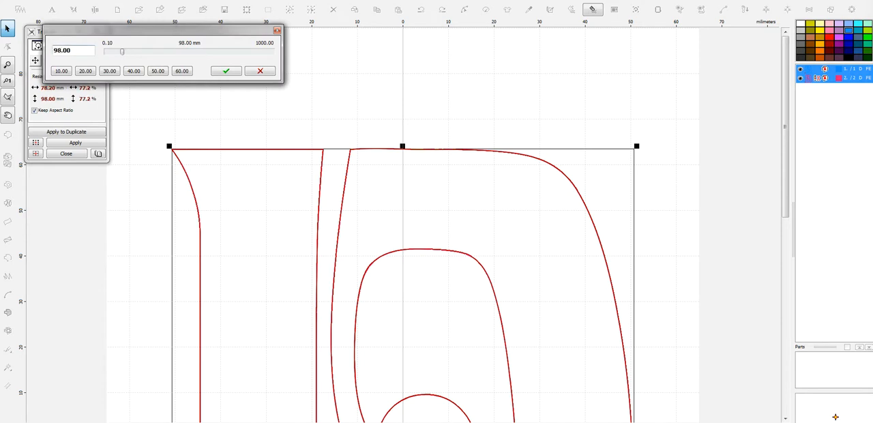
{"action": "left_click", "coordinate": [225, 71]}
{"action": "left_click", "coordinate": [75, 142]}
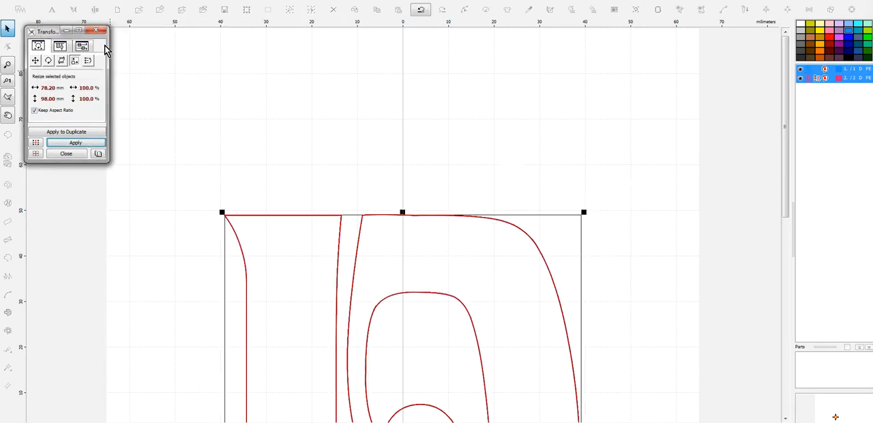
{"action": "left_click", "coordinate": [97, 32]}
- Set the hoop size to Babylock, Bernina, Brother, Viking 100 x 100 mm and center the D design in it
{"action": "left_click", "coordinate": [41, 6]}
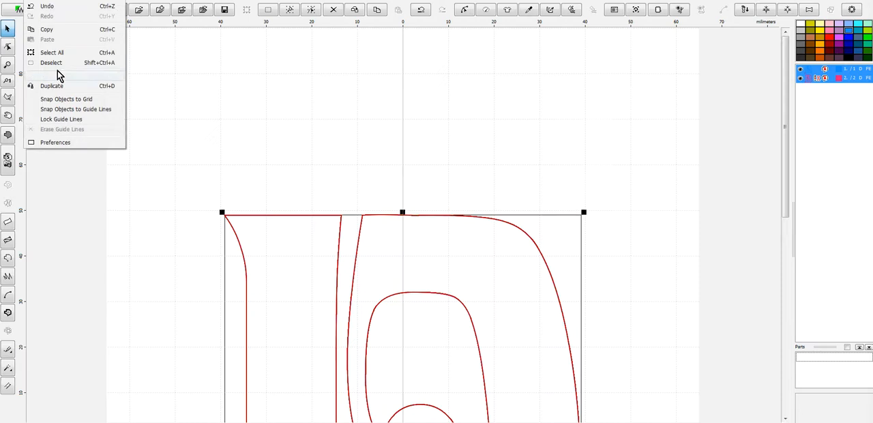
{"action": "left_click", "coordinate": [68, 144]}
{"action": "left_click", "coordinate": [517, 146]}
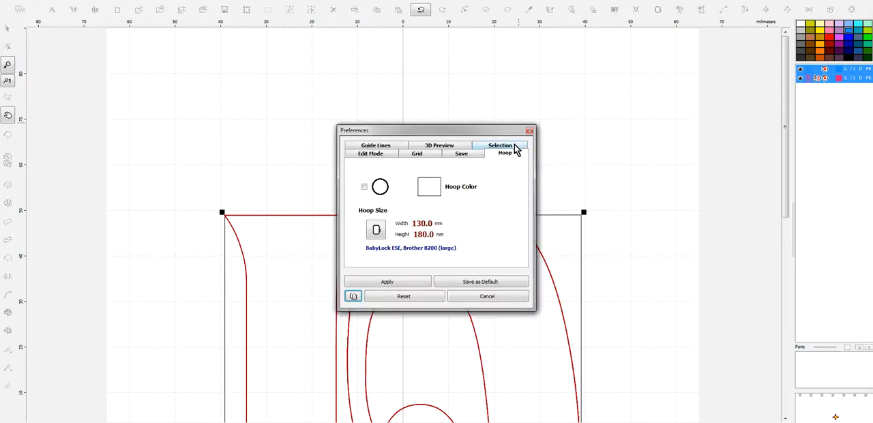
{"action": "left_click", "coordinate": [376, 230]}
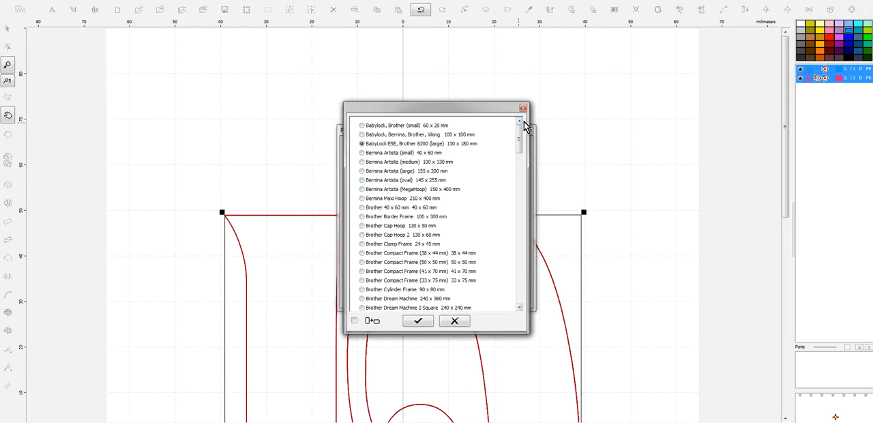
{"action": "left_click", "coordinate": [419, 322]}
{"action": "left_click", "coordinate": [414, 283]}
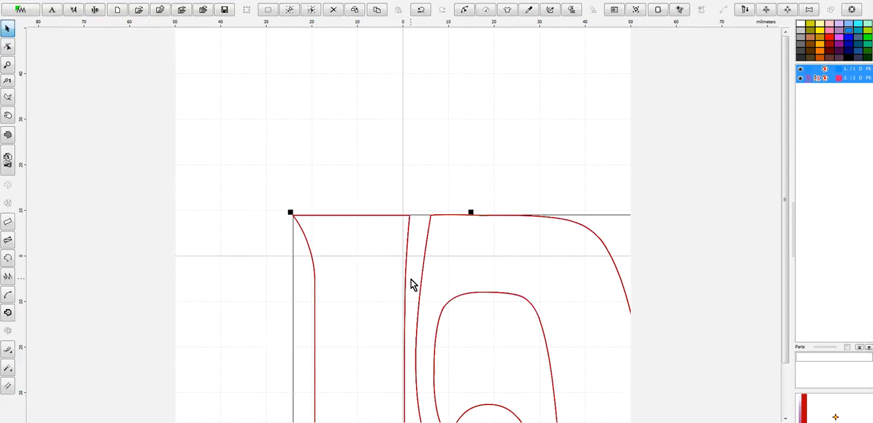
{"action": "scroll", "coordinate": [382, 168], "scroll_direction": "down", "scroll_amount": 1}
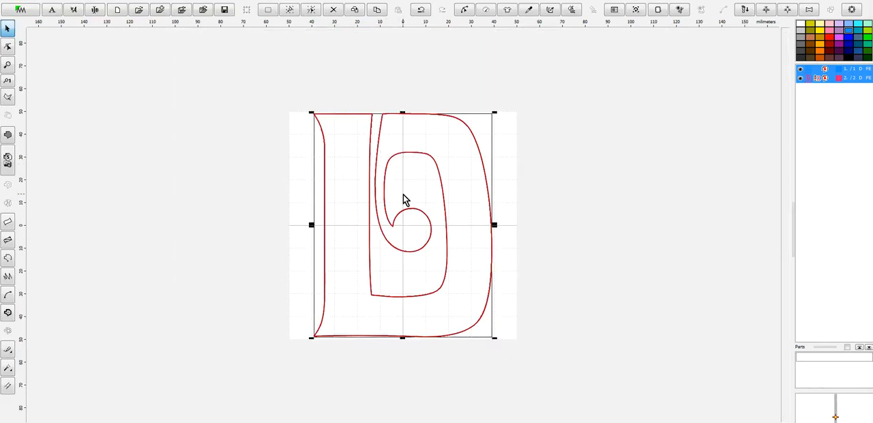
- Save the resized design as D-4in in Embird Outline Format in the Davida-Applique folder
{"action": "left_click", "coordinate": [20, 9]}
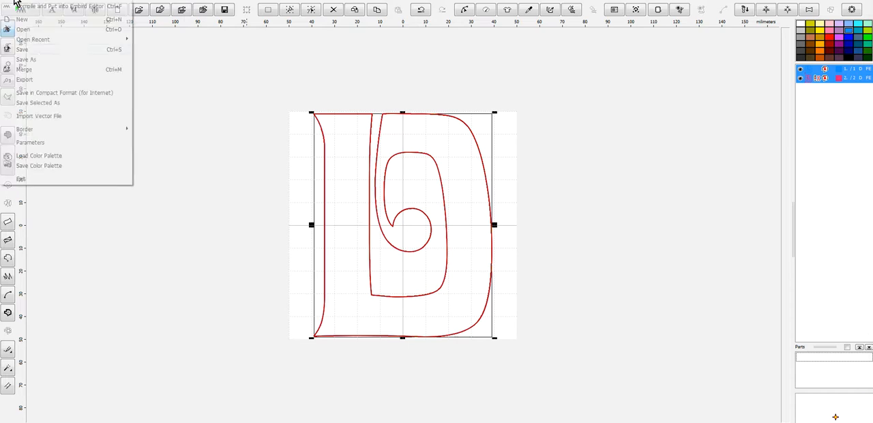
{"action": "left_click", "coordinate": [46, 66]}
{"action": "left_click", "coordinate": [451, 331]}
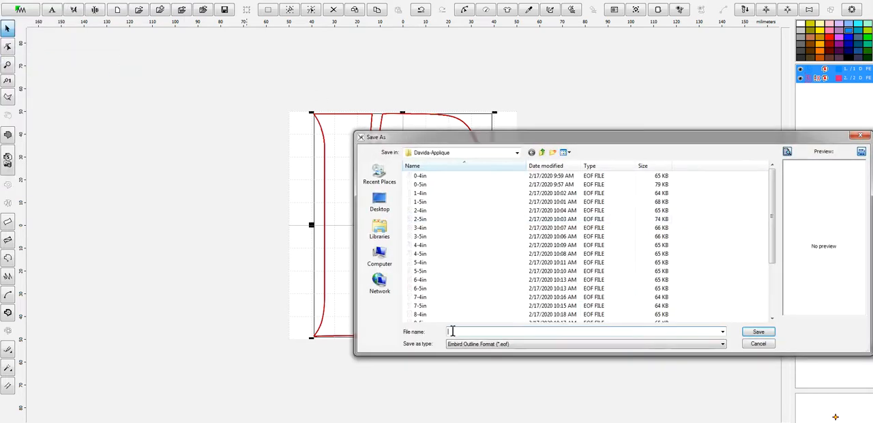
{"action": "type", "text": "D-4in"}
{"action": "key", "text": "Return"}
- Compile D-4in into Embird Editor and save it in all machine formats under one name, with hoop-dependent PES version and stops replacing thread changes for all files
{"action": "left_click", "coordinate": [21, 9]}
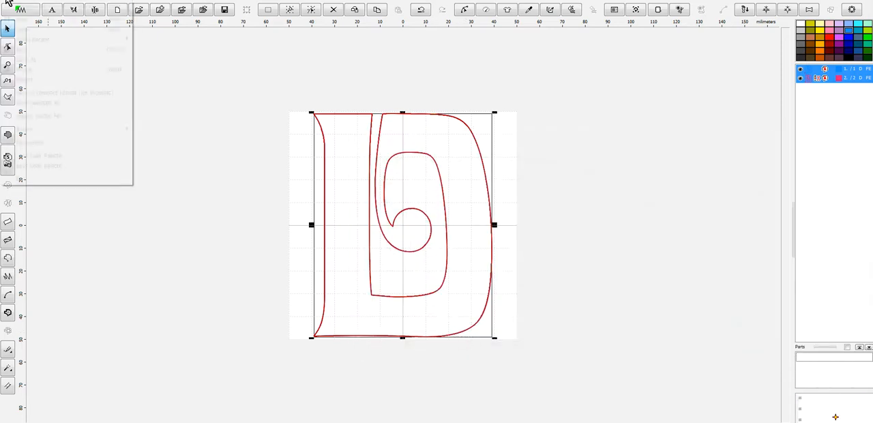
{"action": "left_click", "coordinate": [36, 6]}
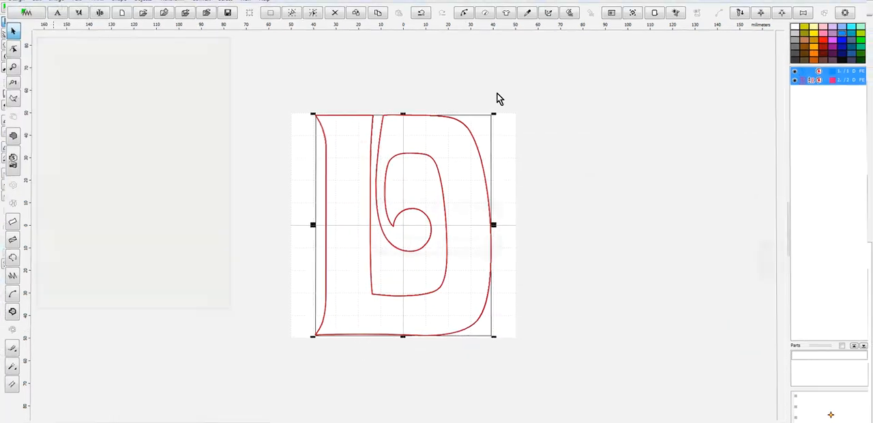
{"action": "left_click", "coordinate": [630, 119]}
{"action": "left_click", "coordinate": [607, 253]}
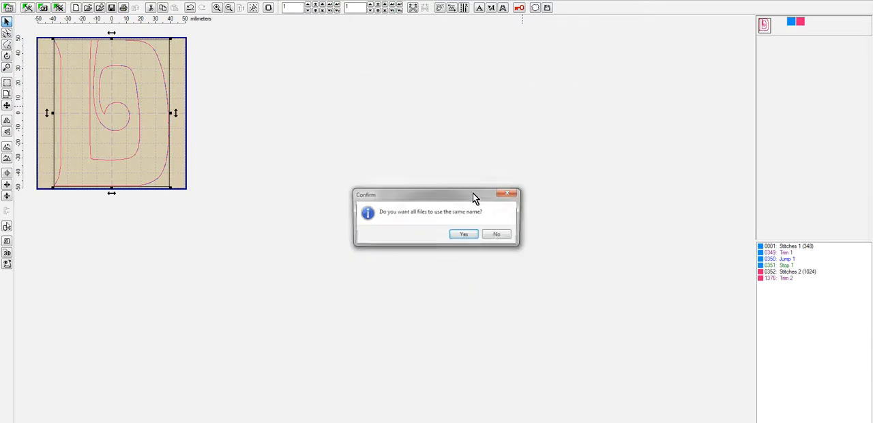
{"action": "left_click", "coordinate": [473, 236]}
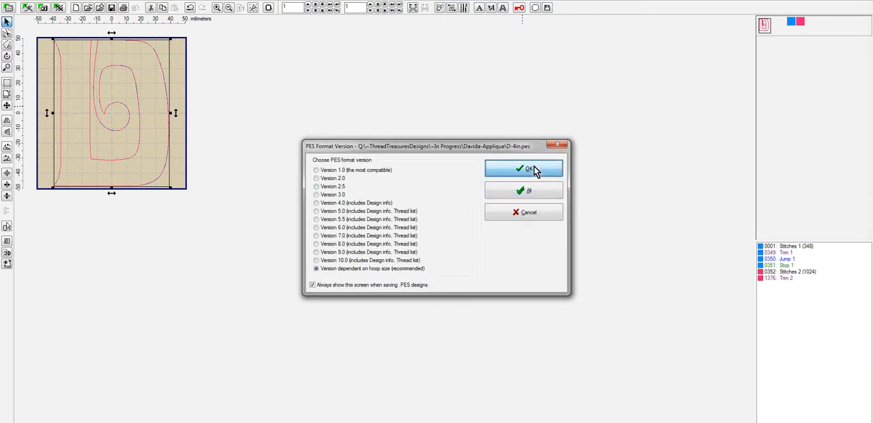
{"action": "left_click", "coordinate": [535, 168]}
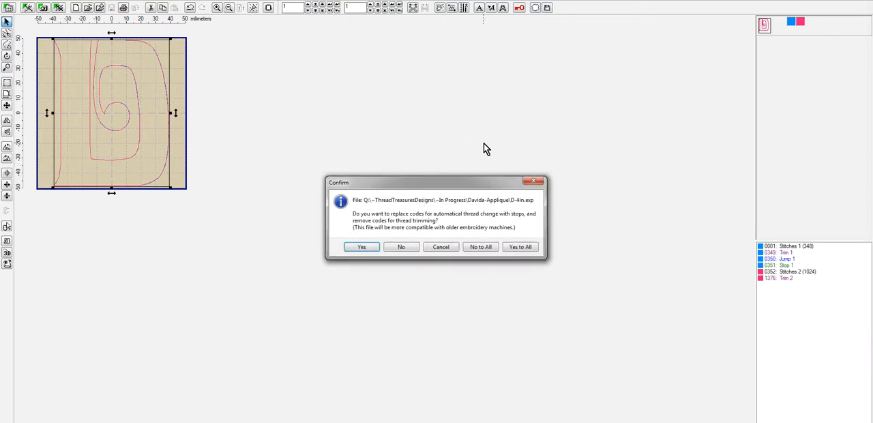
{"action": "left_click", "coordinate": [520, 247]}
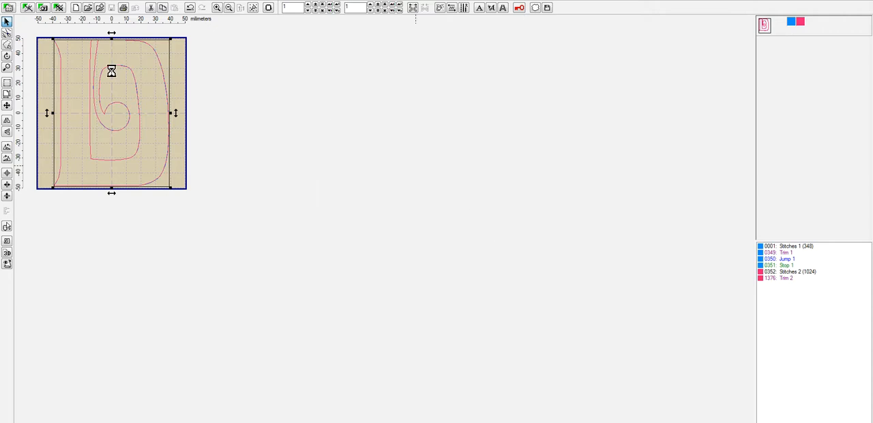
- Close the D-4in design in Embird Editor and switch back to an empty Embird Studio workspace
{"action": "left_click", "coordinate": [7, 4]}
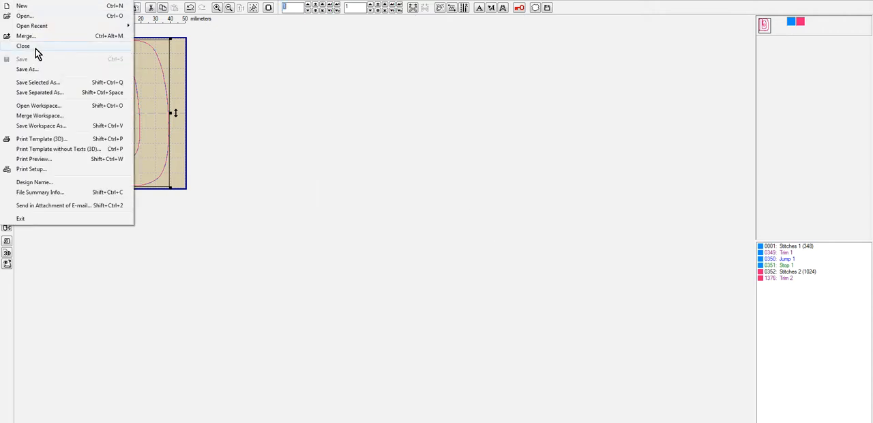
{"action": "left_click", "coordinate": [36, 48]}
{"action": "left_click", "coordinate": [28, 9]}
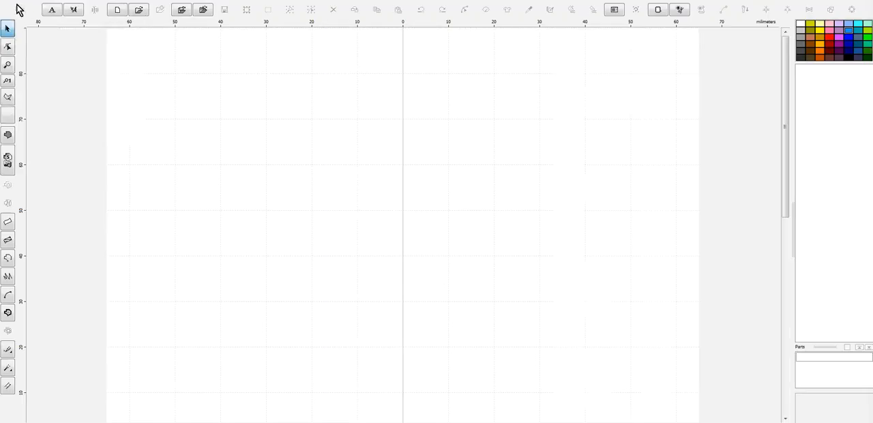
{"action": "left_click", "coordinate": [7, 4]}
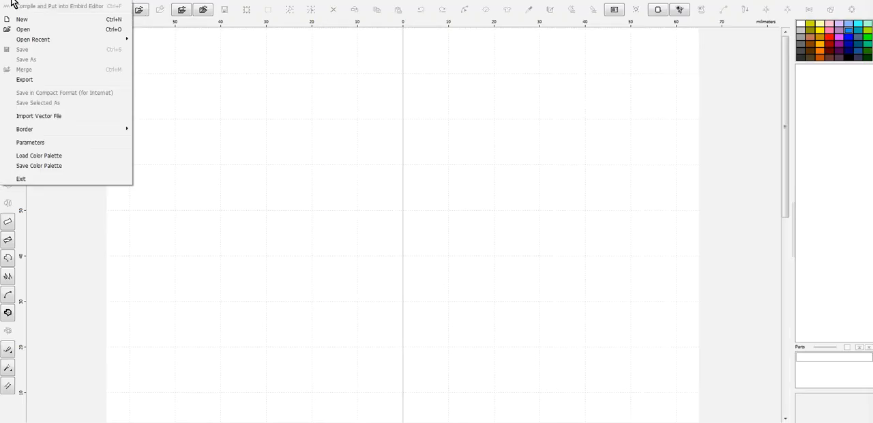
{"action": "left_click", "coordinate": [259, 8]}
{"action": "key", "text": "Escape"}
- Insert the letter E in the Davida Bd BT font and enlarge it to about 34 x 49 mm
{"action": "left_click", "coordinate": [75, 10]}
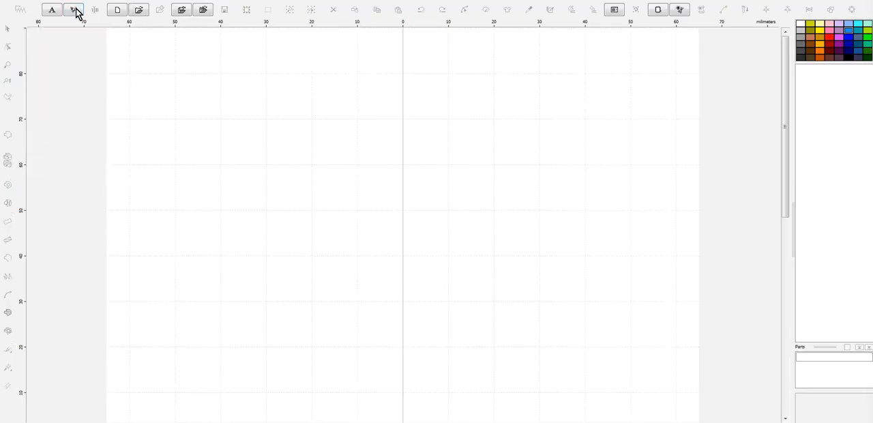
{"action": "left_click", "coordinate": [403, 383]}
{"action": "type", "text": "5"}
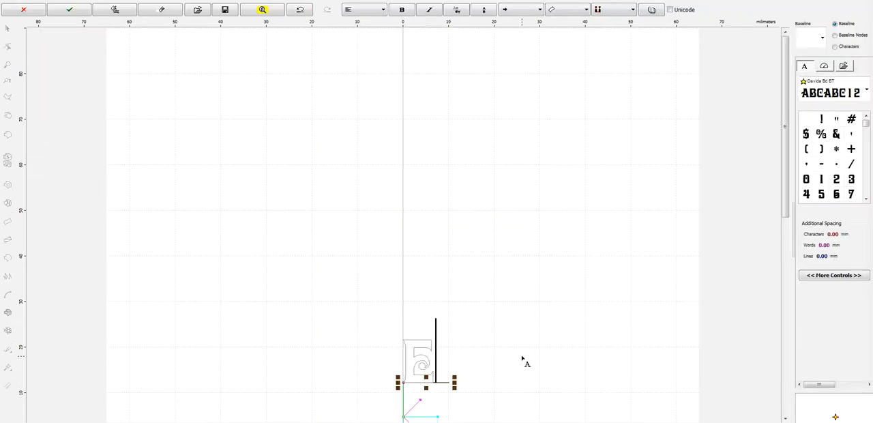
{"action": "right_click", "coordinate": [461, 352]}
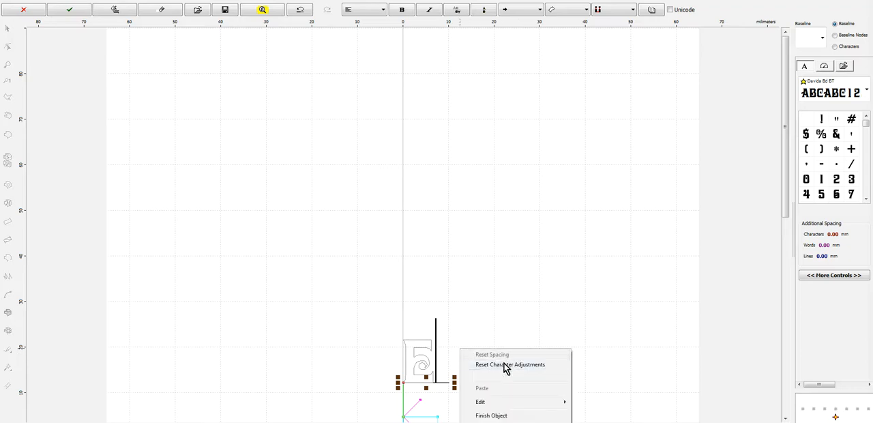
{"action": "left_click", "coordinate": [504, 414]}
{"action": "left_click_drag", "start_coordinate": [437, 337], "coordinate": [560, 179]}
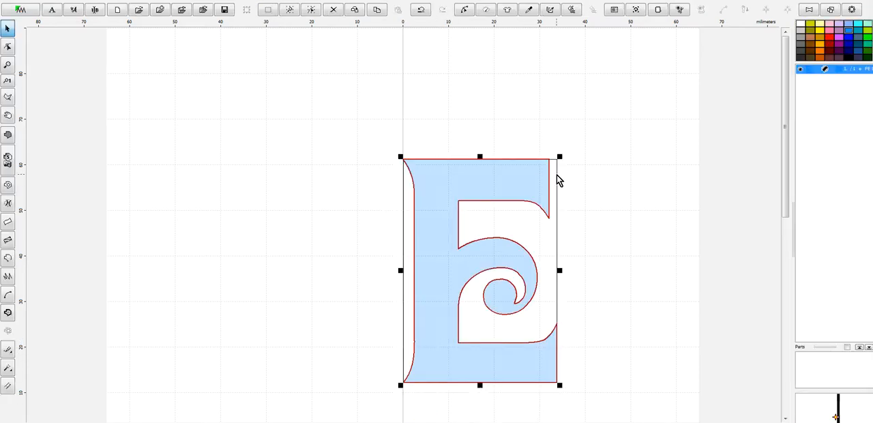
- Create an outline from the E fill and delete the original fill object
{"action": "left_click", "coordinate": [198, 7]}
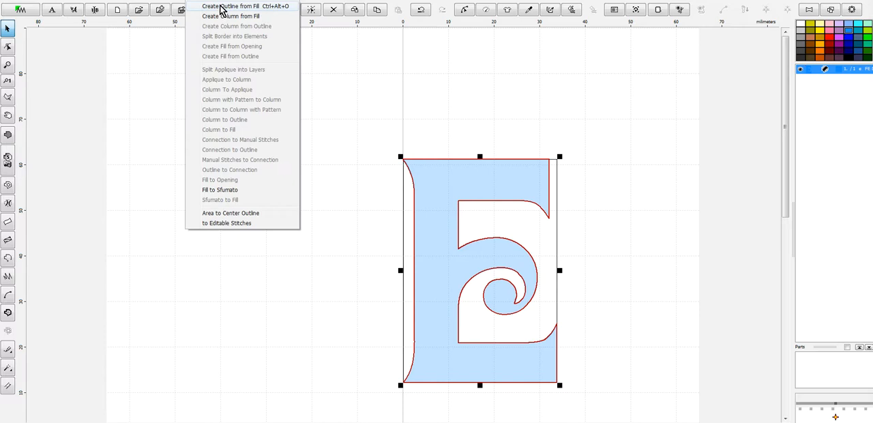
{"action": "left_click", "coordinate": [203, 11]}
{"action": "right_click", "coordinate": [816, 75]}
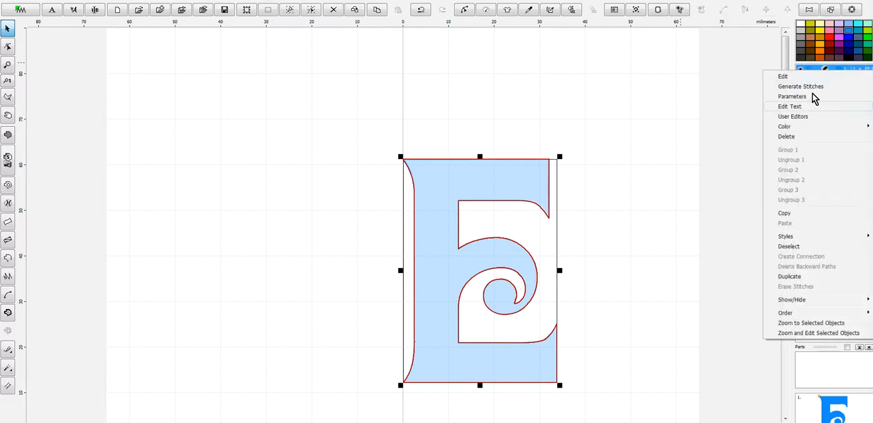
{"action": "left_click", "coordinate": [796, 141]}
- Duplicate the E outline and set the copy's color to 2010 Cherry Blossom from the Marathon Polyester catalog
{"action": "left_click", "coordinate": [811, 71]}
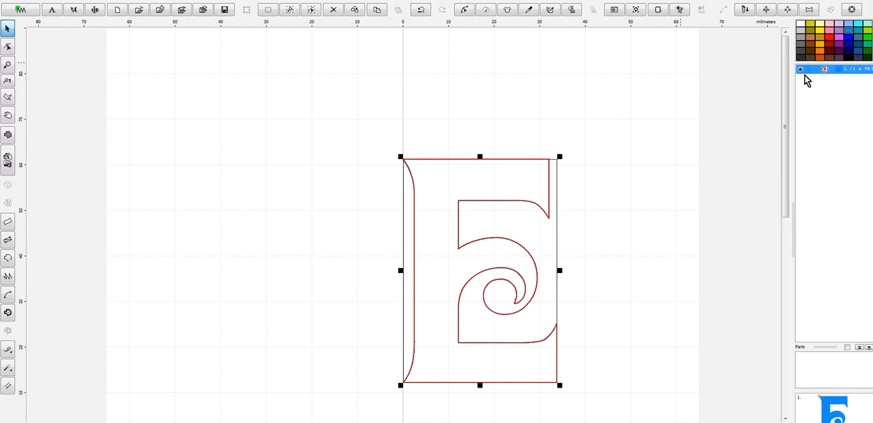
{"action": "right_click", "coordinate": [813, 78]}
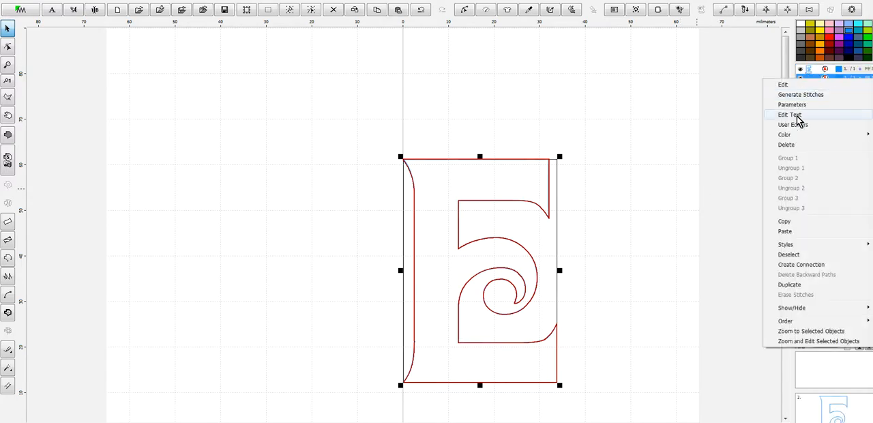
{"action": "mouse_move", "coordinate": [792, 135]}
{"action": "left_click", "coordinate": [710, 179]}
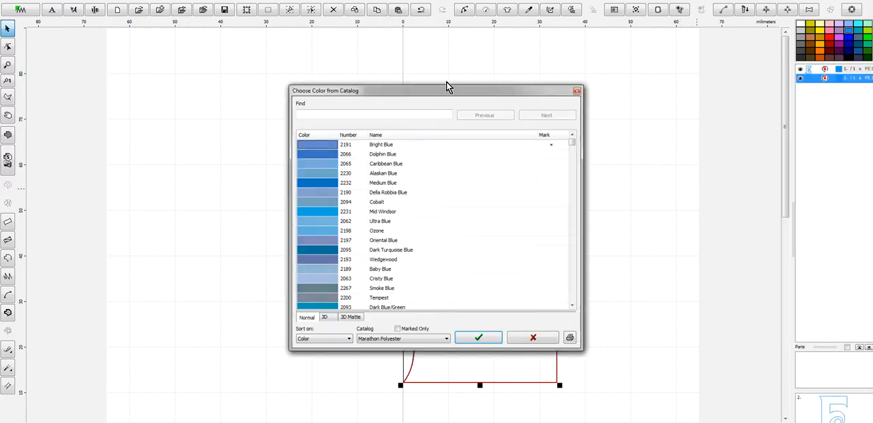
{"action": "left_click", "coordinate": [418, 112]}
{"action": "type", "text": "2010"}
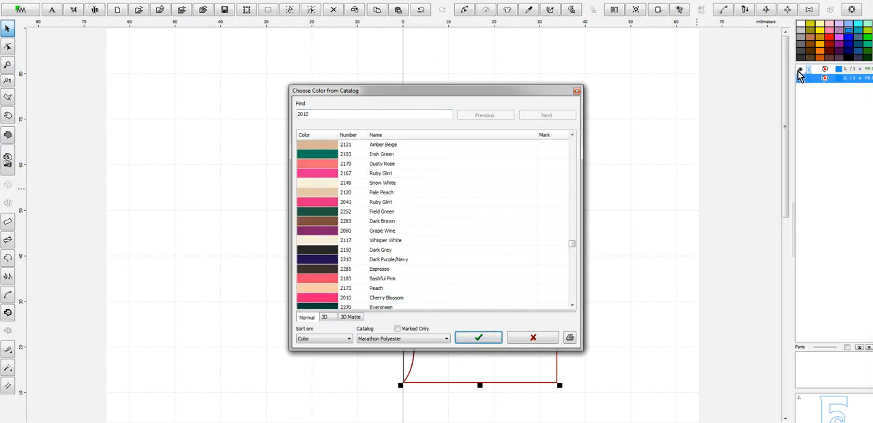
{"action": "left_click", "coordinate": [478, 338]}
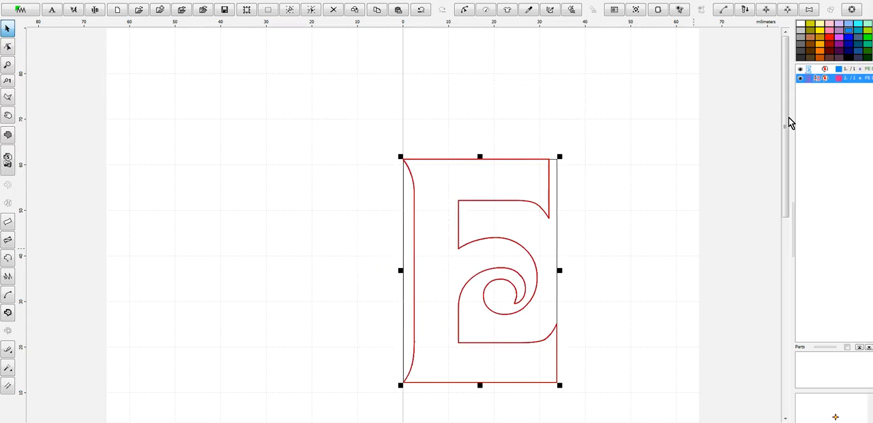
- Set the pink E outline's sample to Triple (Bean) Stitch and generate its stitches
{"action": "right_click", "coordinate": [815, 77]}
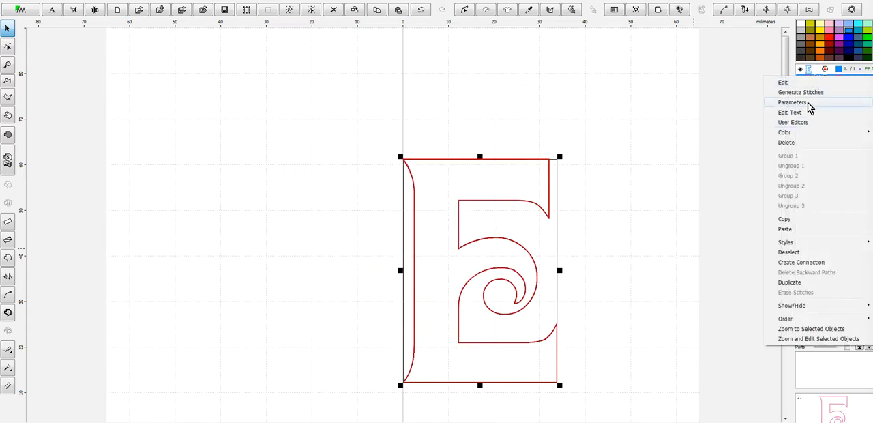
{"action": "left_click", "coordinate": [805, 102]}
{"action": "left_click", "coordinate": [785, 63]}
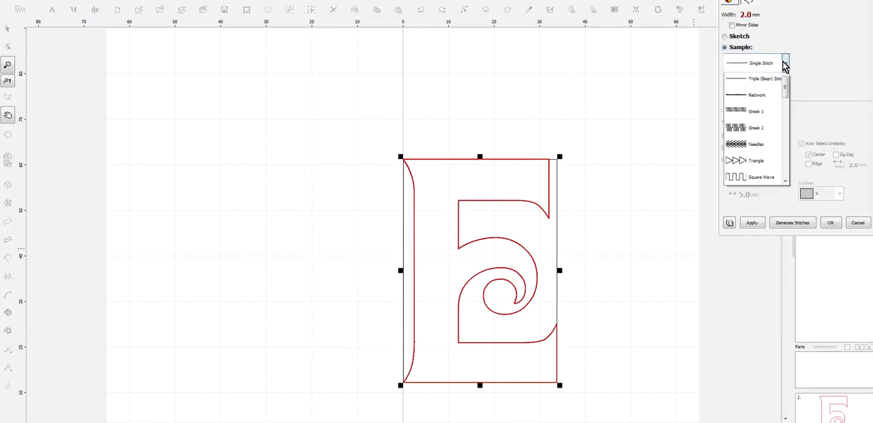
{"action": "left_click", "coordinate": [776, 99]}
{"action": "left_click", "coordinate": [805, 226]}
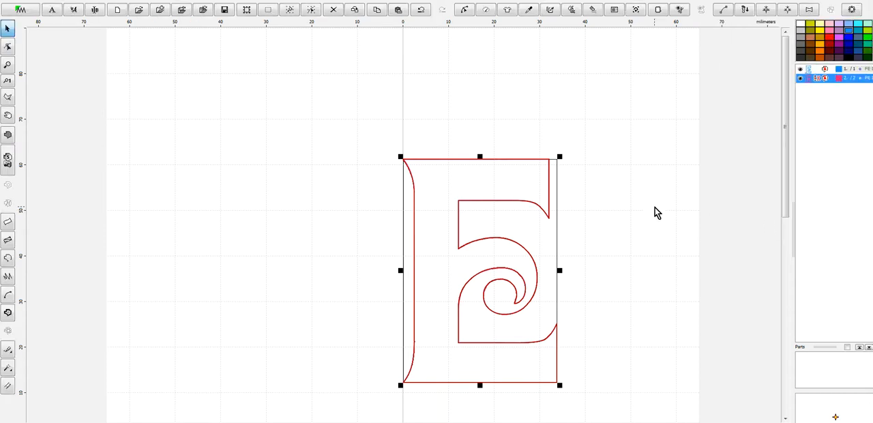
- Resize both E outlines to a height of 127 mm with the aspect ratio kept
{"action": "key", "text": "ctrl+a"}
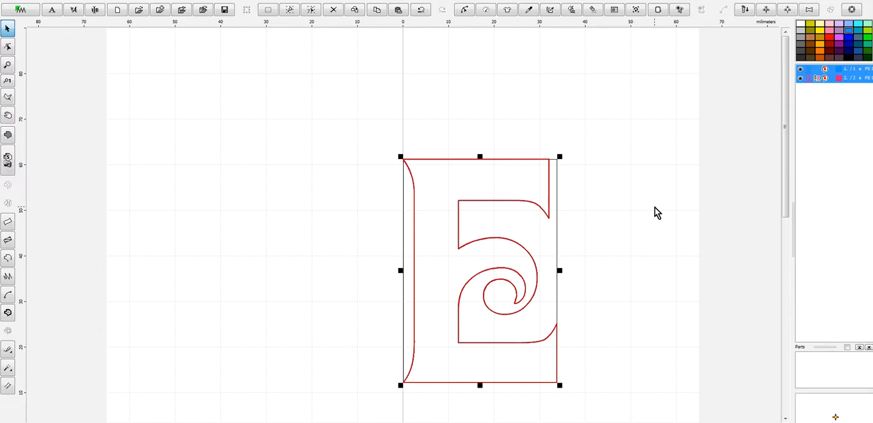
{"action": "key", "text": "ctrl+t"}
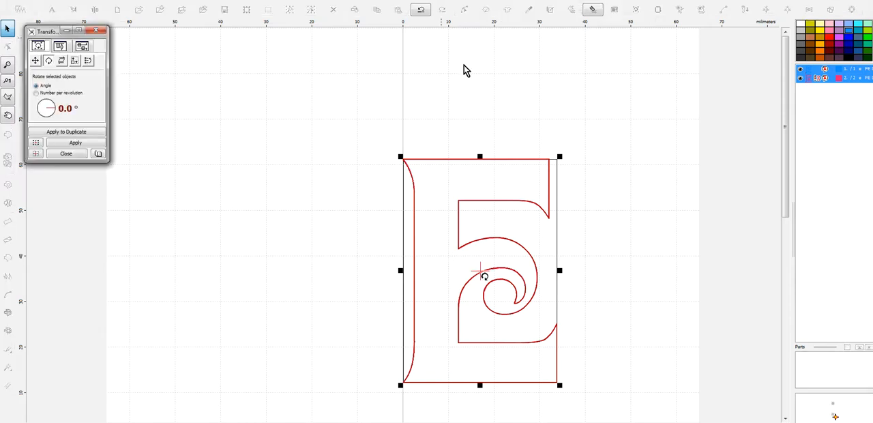
{"action": "left_click", "coordinate": [75, 61]}
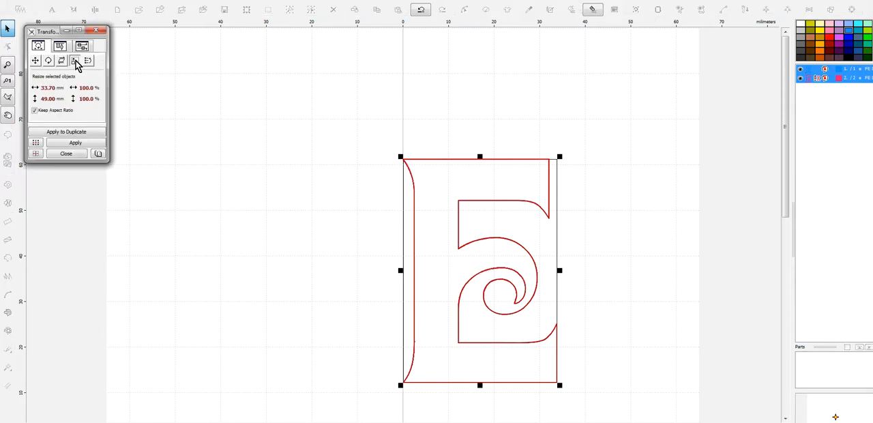
{"action": "left_click", "coordinate": [34, 99]}
{"action": "type", "text": "127"}
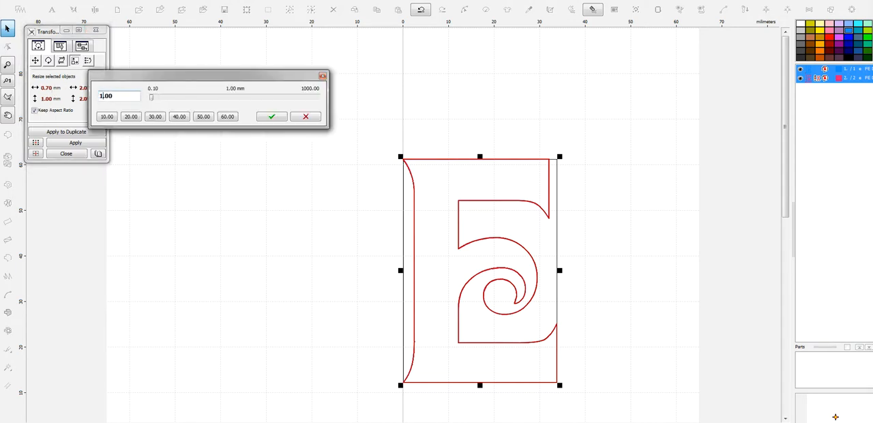
{"action": "left_click", "coordinate": [272, 116]}
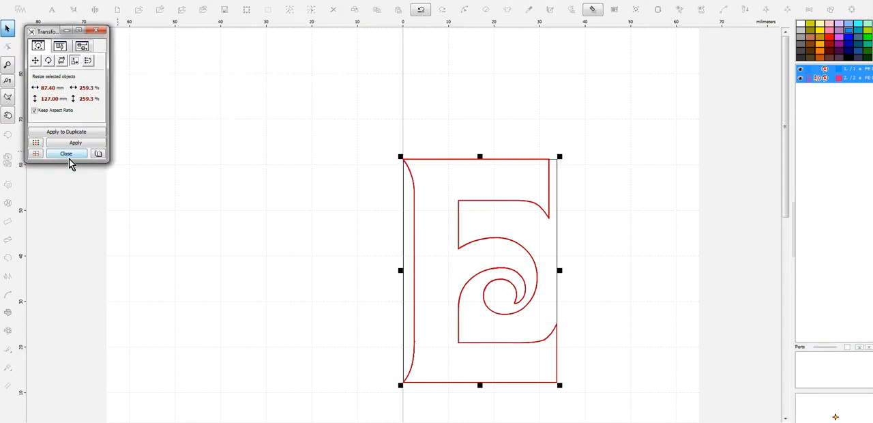
{"action": "left_click", "coordinate": [77, 145]}
{"action": "left_click", "coordinate": [96, 30]}
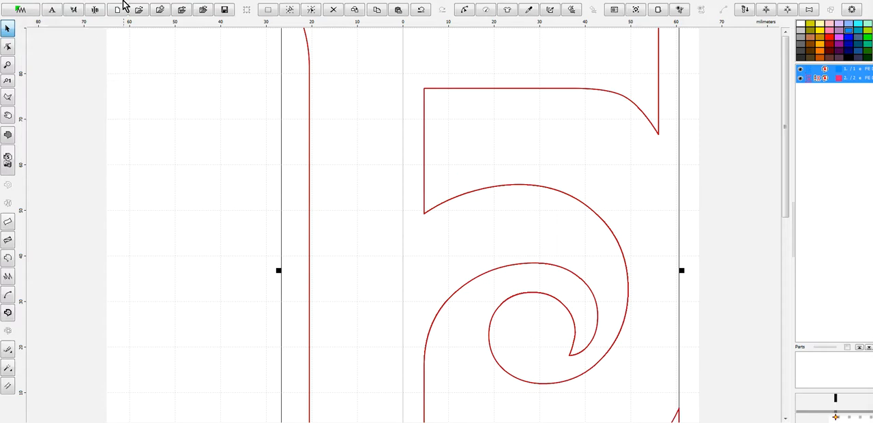
- Center the E outlines in the hoop and save the design as E-5in.eof in the Davida-Applique folder
{"action": "left_click", "coordinate": [124, 2]}
{"action": "scroll", "coordinate": [417, 103], "scroll_direction": "down", "scroll_amount": 2}
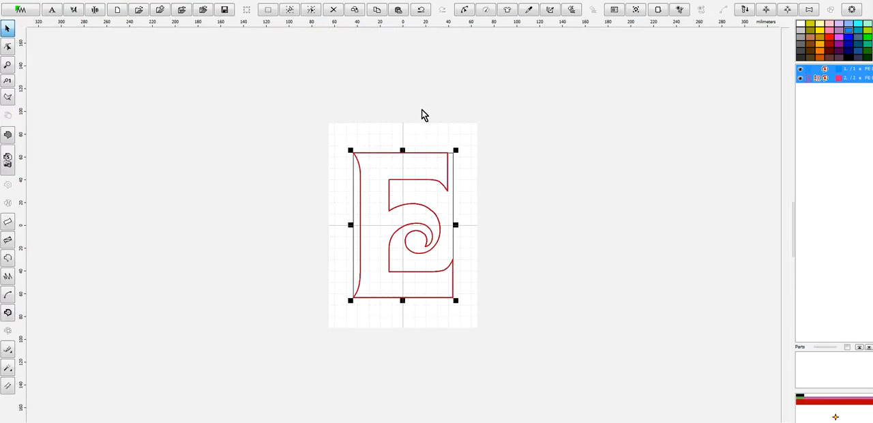
{"action": "left_click", "coordinate": [19, 7]}
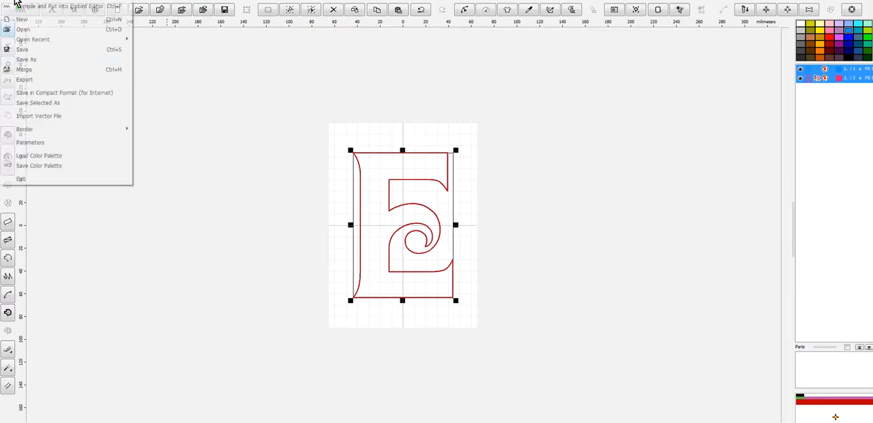
{"action": "left_click", "coordinate": [56, 61]}
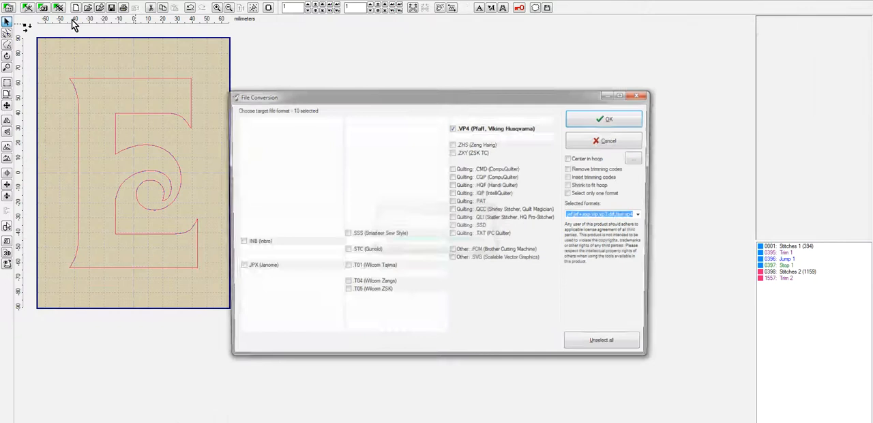
- In Embird Editor, save E-5in in the selected machine formats with the hoop-size-dependent PES version, replacing thread-change codes with stops in all files
{"action": "left_click", "coordinate": [622, 119]}
{"action": "left_click", "coordinate": [598, 253]}
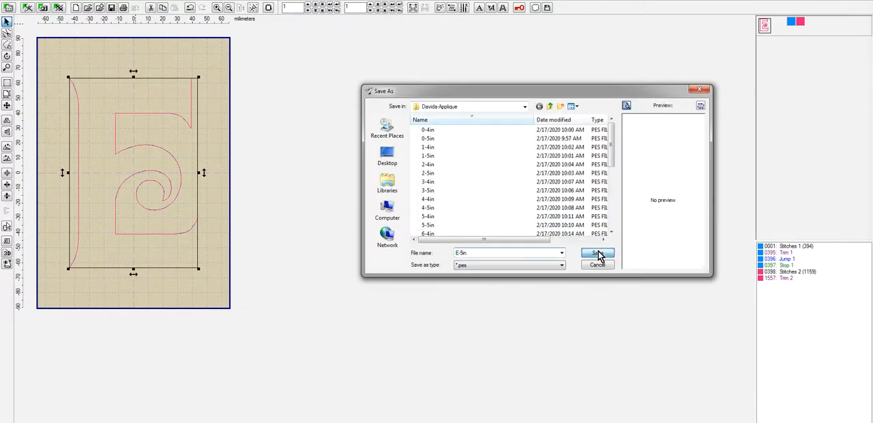
{"action": "left_click", "coordinate": [463, 233]}
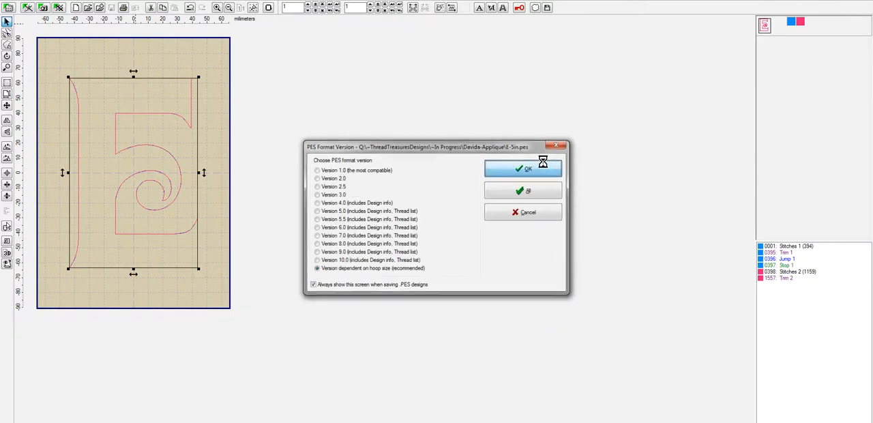
{"action": "left_click", "coordinate": [551, 176]}
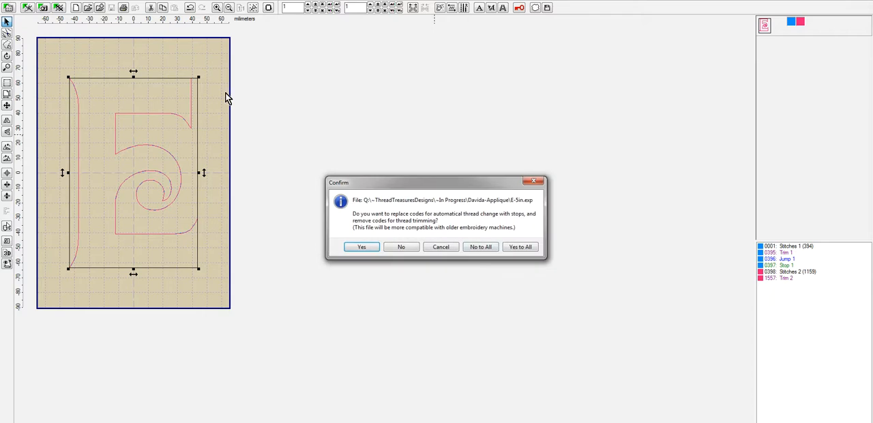
{"action": "left_click", "coordinate": [528, 250]}
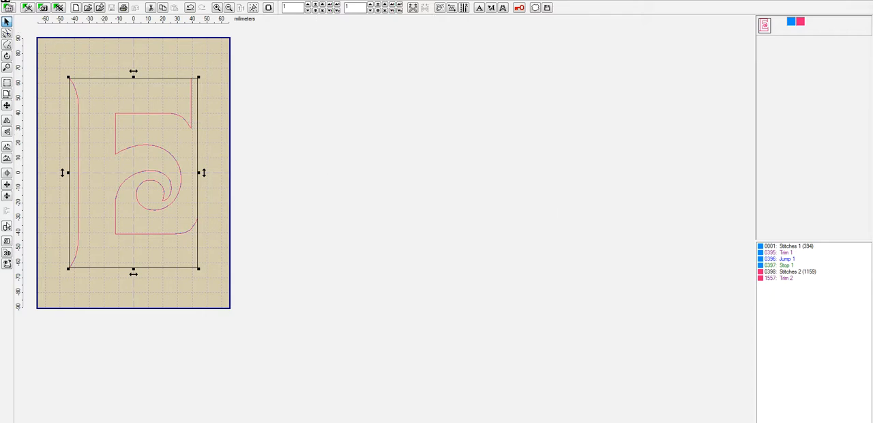
- Close the design in Embird Editor and reopen the recent file E-5in.eof in Embird Studio
{"action": "left_click", "coordinate": [8, 4]}
{"action": "left_click", "coordinate": [30, 34]}
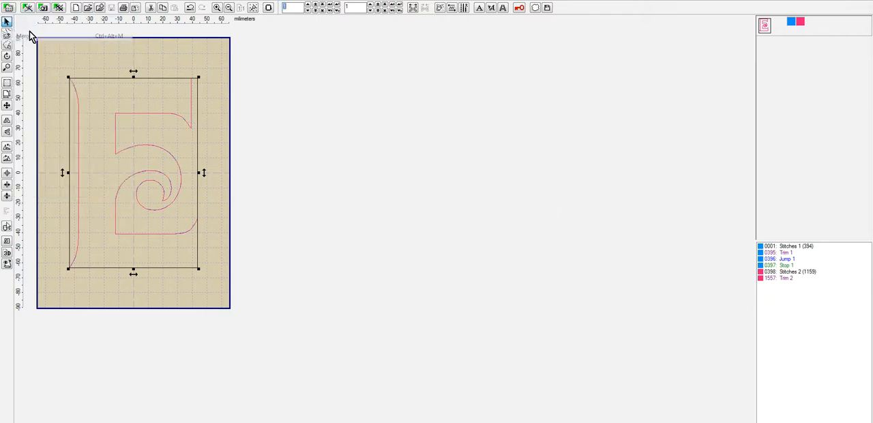
{"action": "left_click", "coordinate": [483, 173]}
{"action": "left_click", "coordinate": [8, 4]}
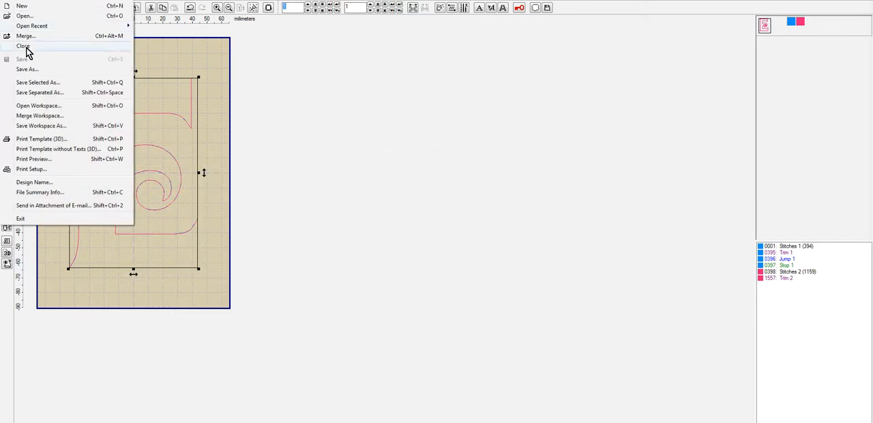
{"action": "left_click", "coordinate": [24, 48]}
{"action": "left_click", "coordinate": [28, 8]}
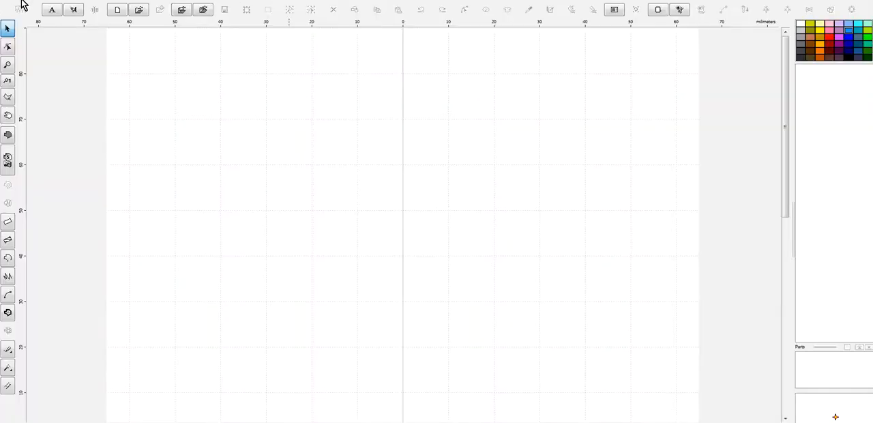
{"action": "left_click", "coordinate": [21, 3]}
{"action": "mouse_move", "coordinate": [33, 41]}
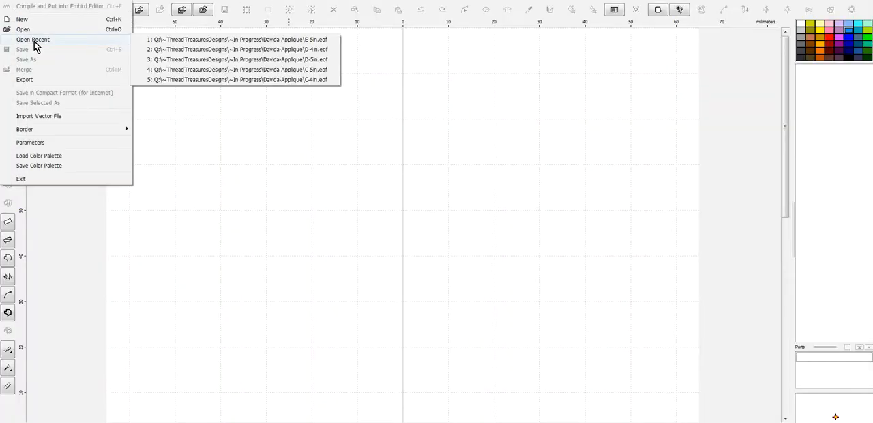
{"action": "left_click", "coordinate": [281, 49]}
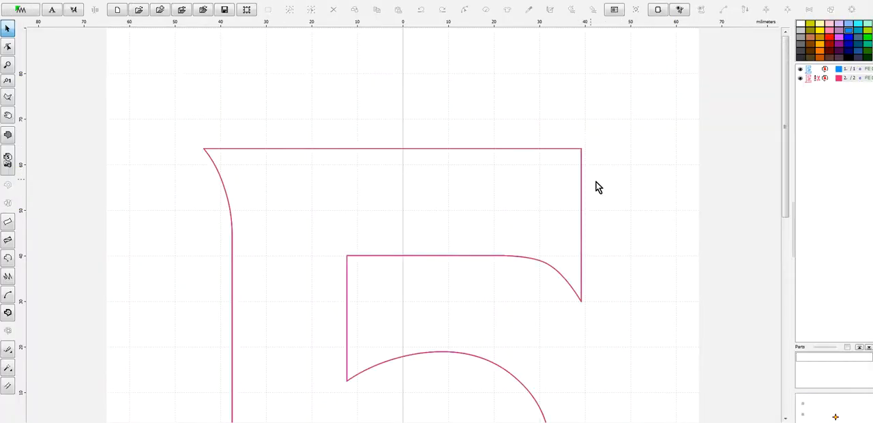
- Resize both E outlines proportionally to a height of 98 mm
{"action": "key", "text": "ctrl+a"}
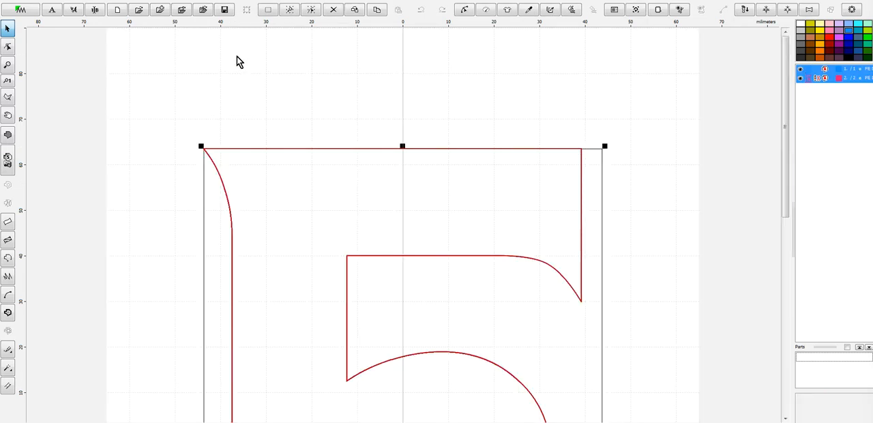
{"action": "key", "text": "ctrl+t"}
{"action": "left_click", "coordinate": [74, 61]}
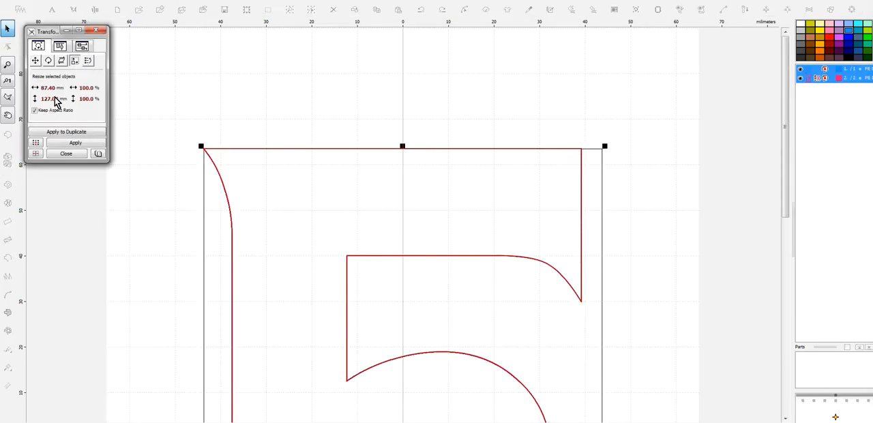
{"action": "left_click", "coordinate": [34, 99]}
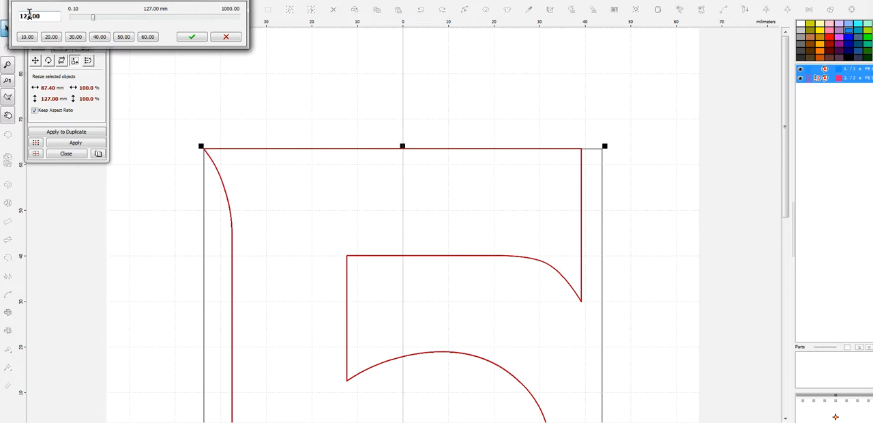
{"action": "type", "text": "98"}
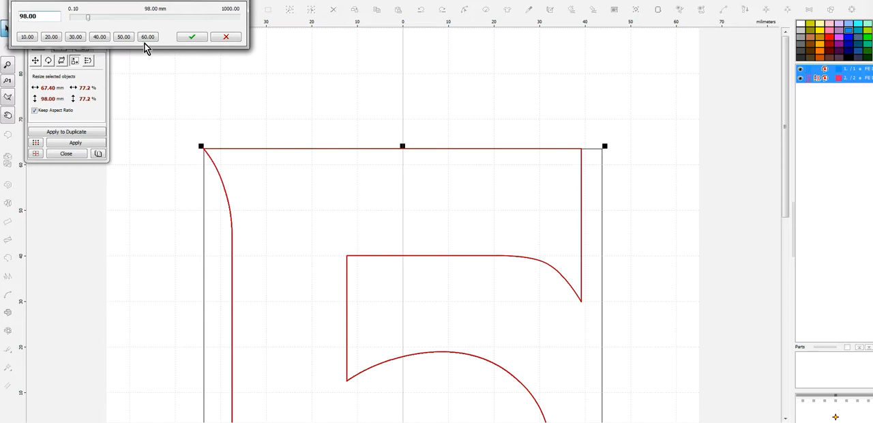
{"action": "left_click", "coordinate": [192, 38]}
{"action": "left_click", "coordinate": [75, 142]}
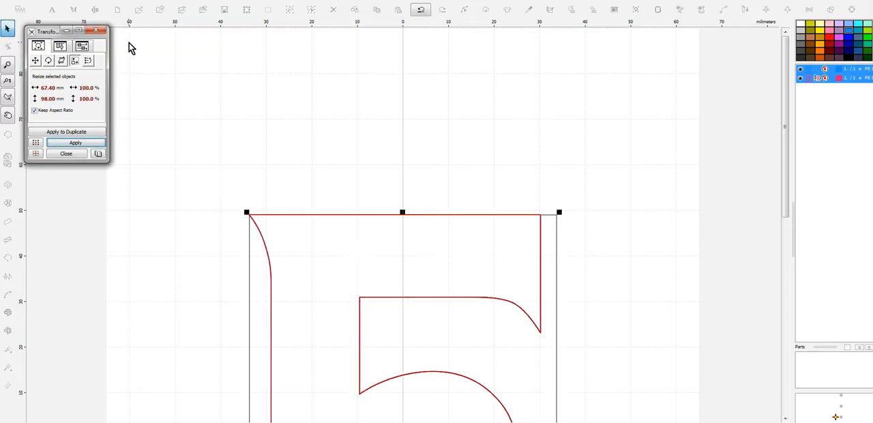
{"action": "left_click", "coordinate": [96, 31]}
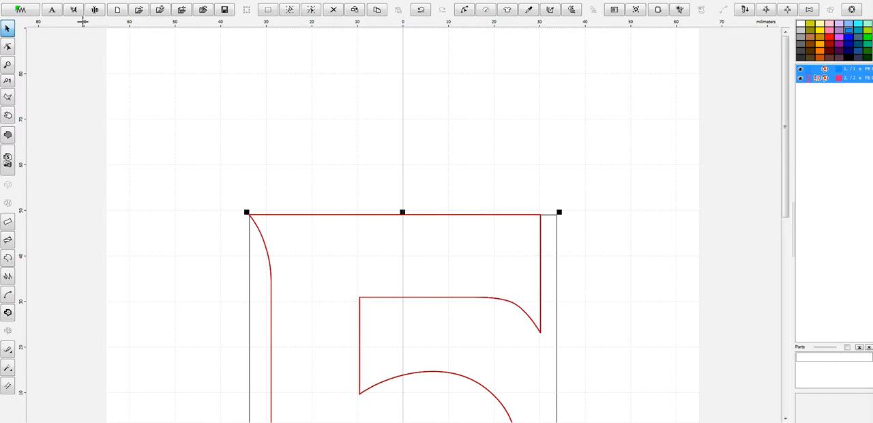
- Set the hoop to Babylock, Bernina, Brother, Viking 100 x 100 mm and center the E outlines in it
{"action": "left_click", "coordinate": [31, 8]}
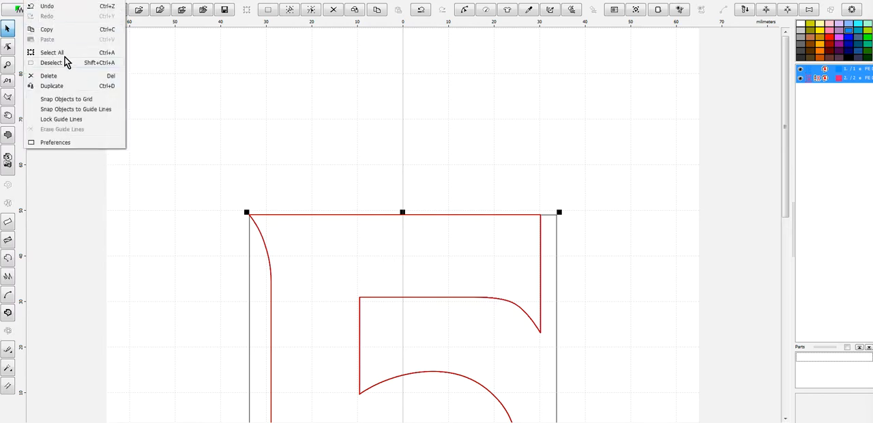
{"action": "left_click", "coordinate": [71, 142]}
{"action": "left_click", "coordinate": [504, 146]}
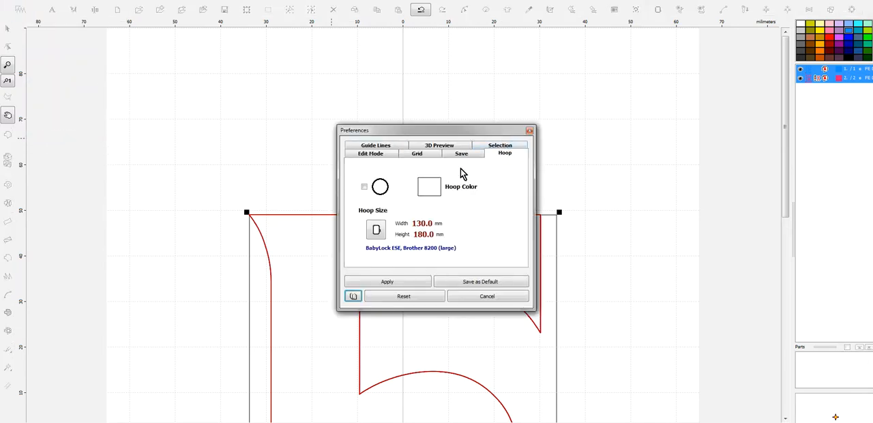
{"action": "left_click", "coordinate": [375, 230]}
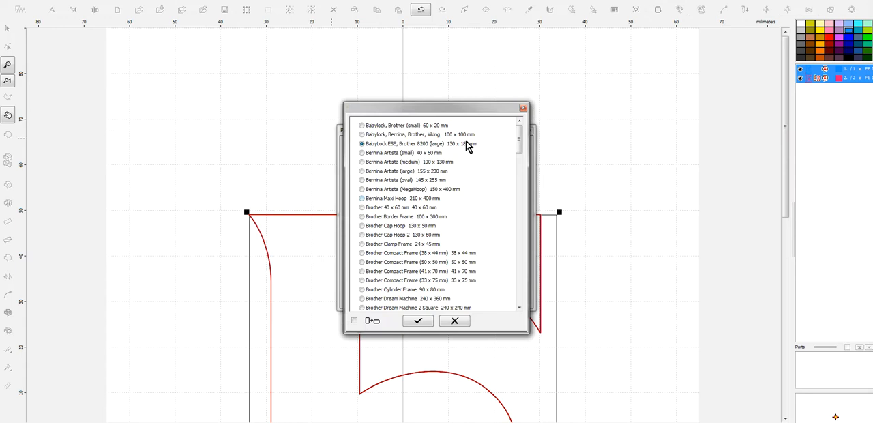
{"action": "left_click", "coordinate": [419, 321]}
{"action": "left_click", "coordinate": [394, 282]}
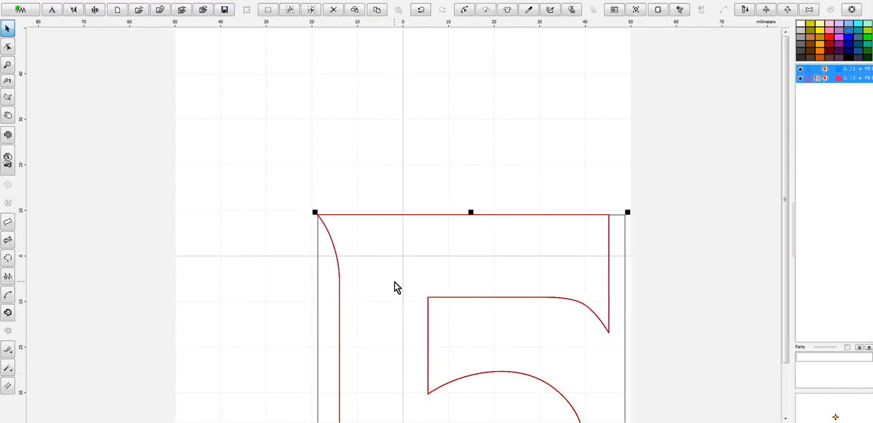
- Save the resized design as E-4in in the Davida-Applique folder
{"action": "left_click", "coordinate": [18, 5]}
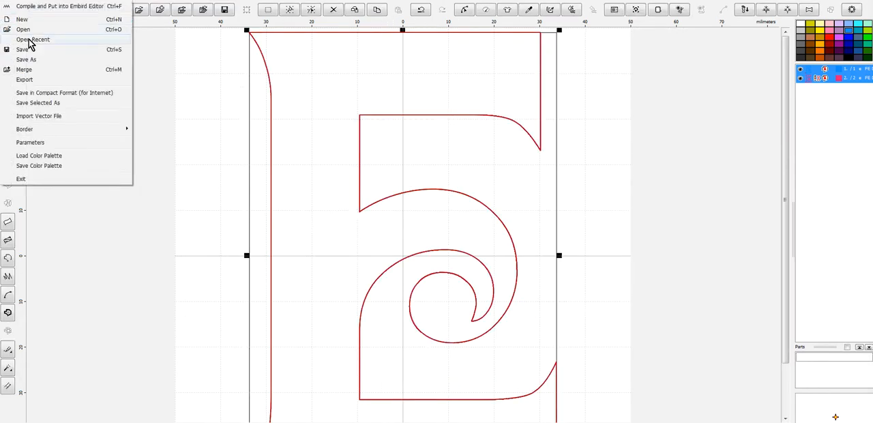
{"action": "left_click", "coordinate": [39, 60]}
{"action": "type", "text": "E-4in"}
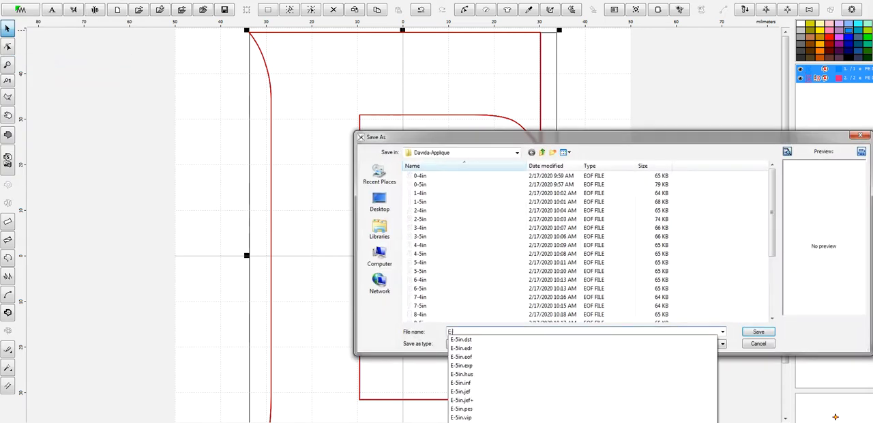
{"action": "key", "text": "Return"}
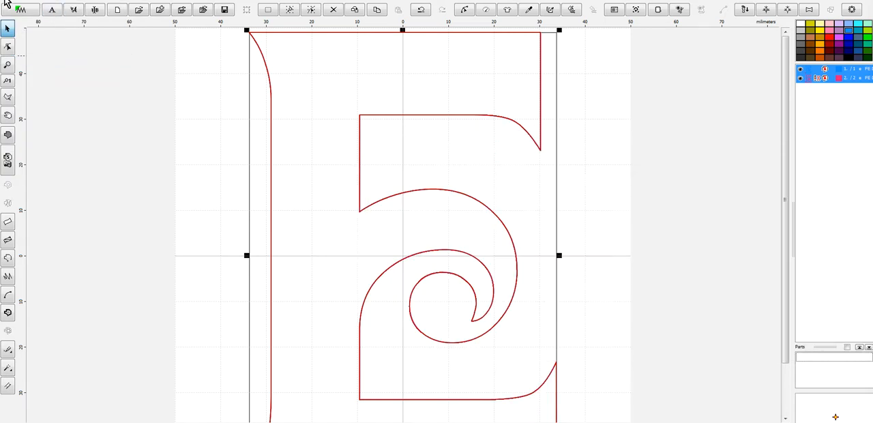
- Compile the E design into Embird Editor and save it as E-4in in all preselected machine formats, using the same name
{"action": "left_click", "coordinate": [18, 5]}
{"action": "left_click", "coordinate": [47, 6]}
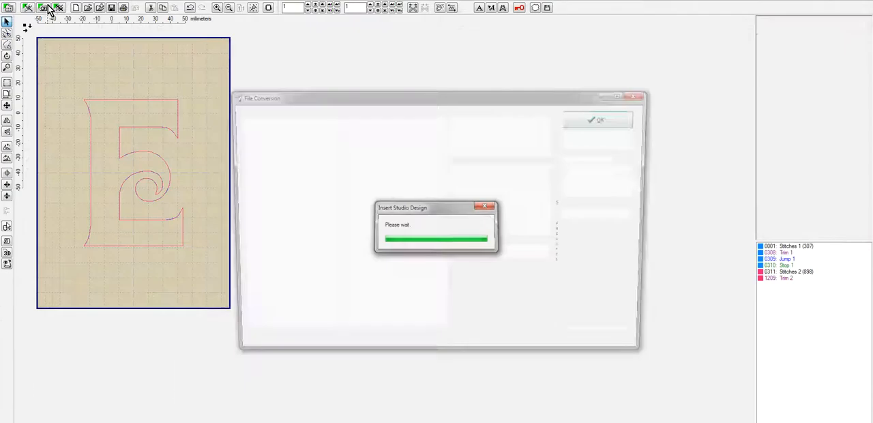
{"action": "left_click", "coordinate": [624, 120]}
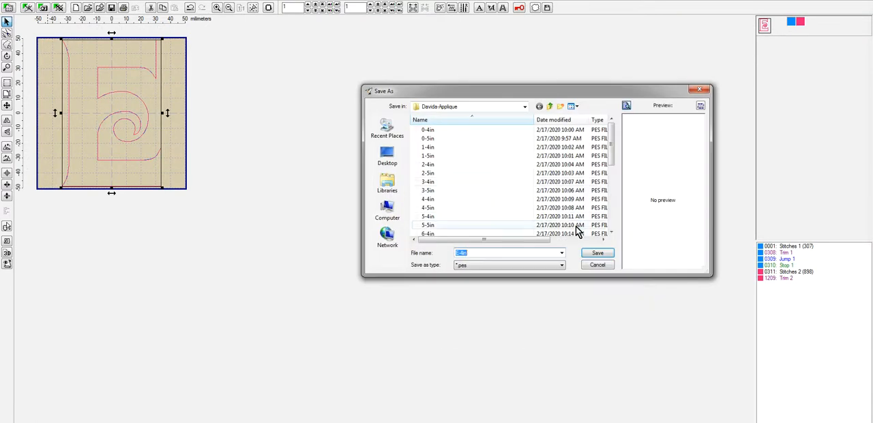
{"action": "left_click", "coordinate": [602, 254]}
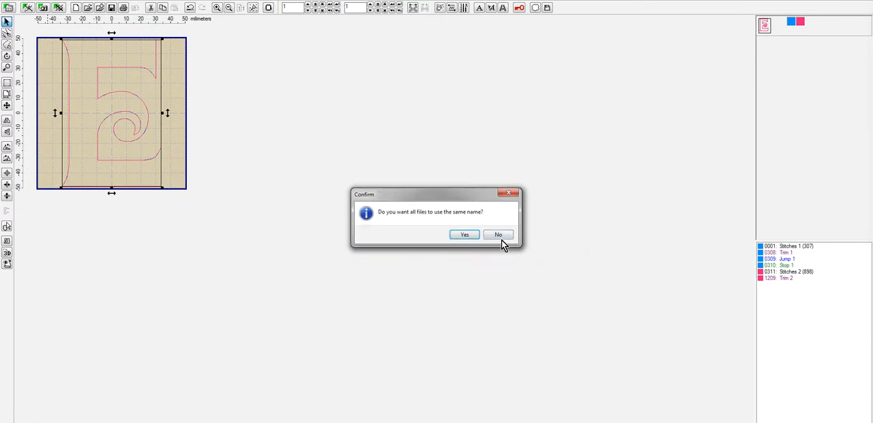
{"action": "left_click", "coordinate": [468, 236]}
{"action": "left_click", "coordinate": [543, 194]}
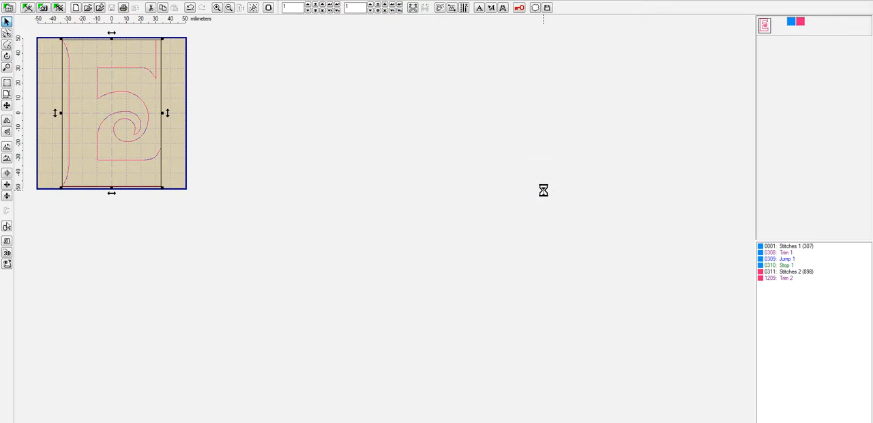
{"action": "left_click", "coordinate": [520, 247]}
- Close the E design in Embird Editor and return to an empty workspace in Embird Studio
{"action": "left_click", "coordinate": [7, 6]}
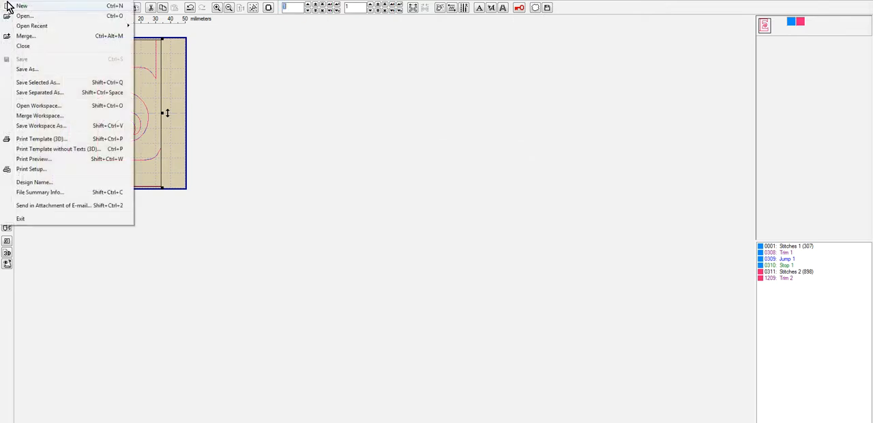
{"action": "left_click", "coordinate": [27, 48]}
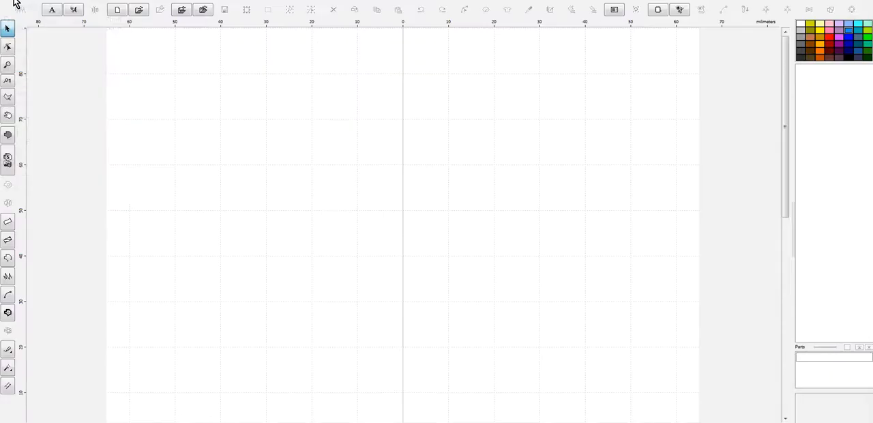
{"action": "left_click", "coordinate": [15, 7]}
{"action": "mouse_move", "coordinate": [27, 41]}
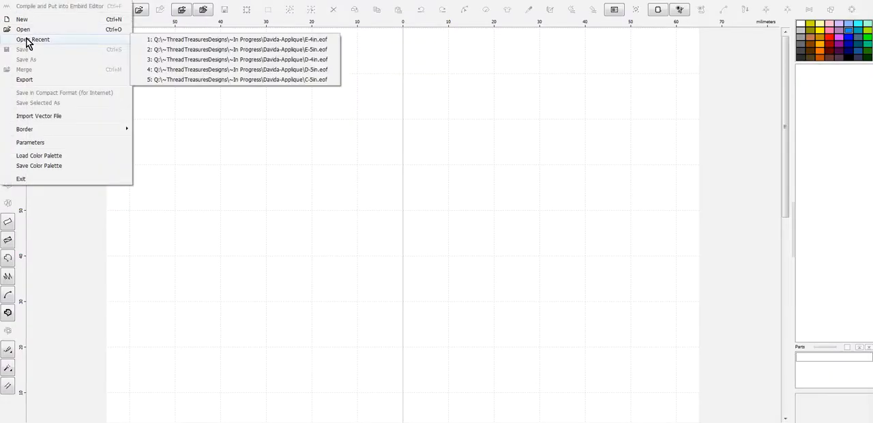
{"action": "left_click", "coordinate": [25, 30]}
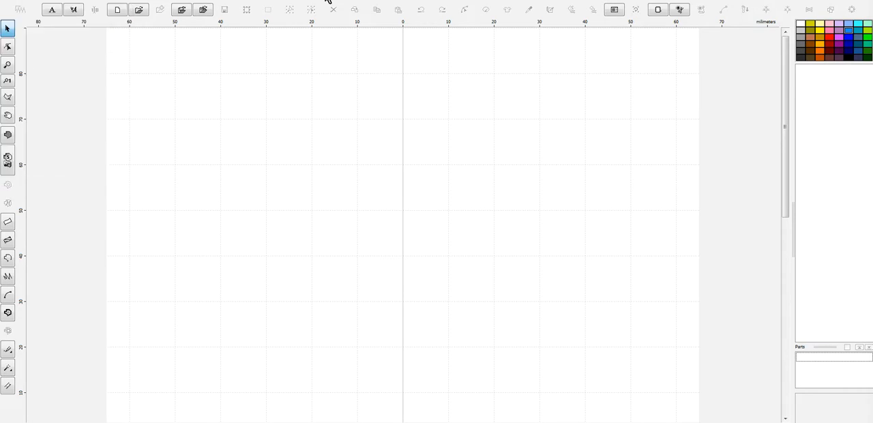
- Insert the letter F in the Davida Bd BT font near the hoop's center and finish the text object
{"action": "left_click", "coordinate": [71, 9]}
{"action": "scroll", "coordinate": [403, 305], "scroll_direction": "down", "scroll_amount": 2}
{"action": "scroll", "coordinate": [401, 294], "scroll_direction": "up", "scroll_amount": 2}
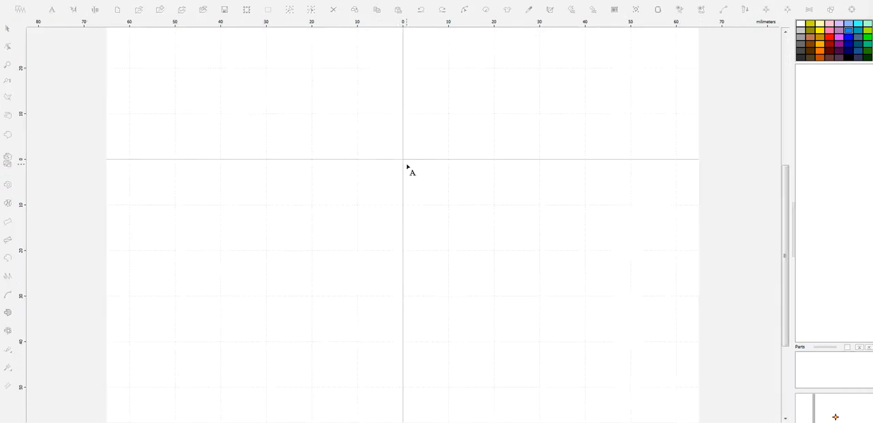
{"action": "left_click", "coordinate": [407, 164]}
{"action": "right_click", "coordinate": [497, 162]}
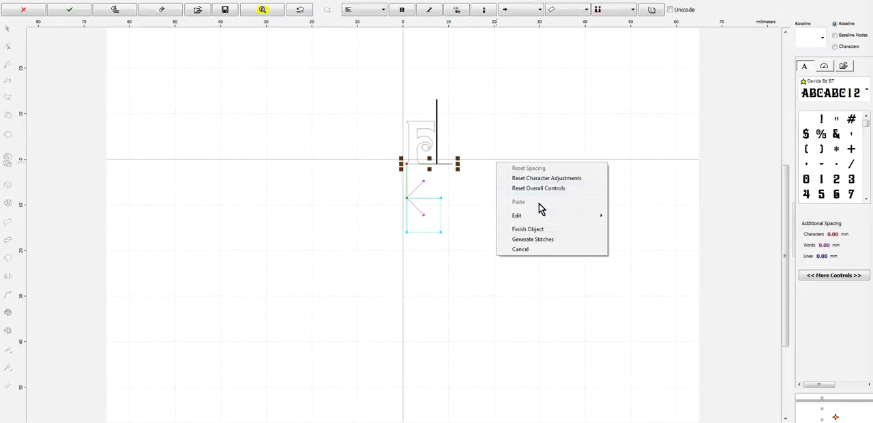
{"action": "left_click", "coordinate": [542, 228]}
- Enlarge the F to about 81 x 124 mm and position it within the hoop
{"action": "left_click_drag", "start_coordinate": [437, 122], "coordinate": [591, 24]}
{"action": "scroll", "coordinate": [505, 156], "scroll_direction": "down", "scroll_amount": 2}
{"action": "left_click_drag", "start_coordinate": [403, 229], "coordinate": [355, 261]}
- Create an outline from the F's fill and delete the filled F
{"action": "left_click", "coordinate": [211, 5]}
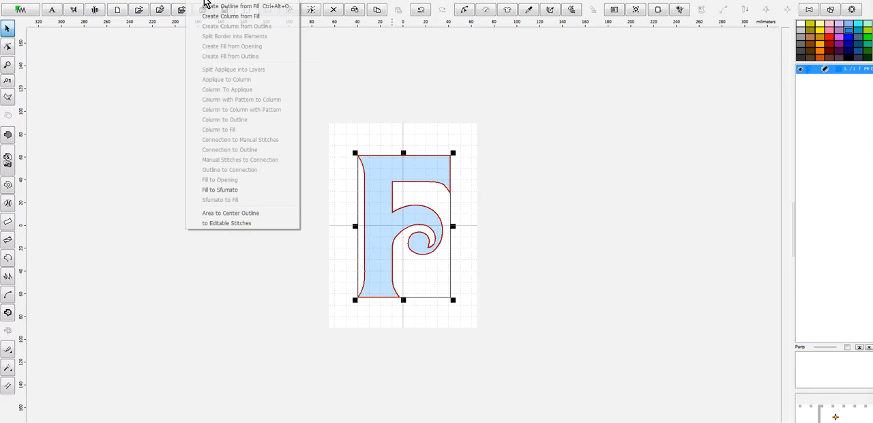
{"action": "left_click", "coordinate": [247, 16]}
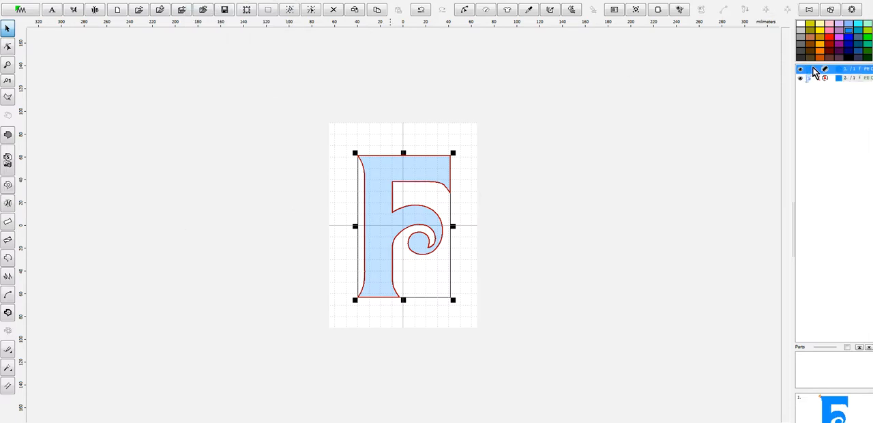
{"action": "right_click", "coordinate": [815, 75]}
{"action": "left_click", "coordinate": [795, 135]}
- Duplicate the F outline to make a second layer in the same place
{"action": "left_click", "coordinate": [811, 73]}
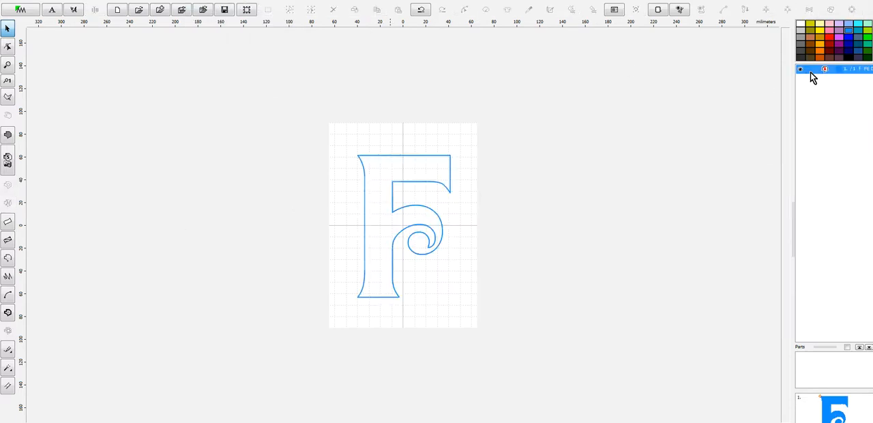
{"action": "key", "text": "ctrl+c"}
{"action": "key", "text": "ctrl+v"}
- Recolor the second F outline with Marathon Polyester thread 2010 Cherry Blossom from the color catalog
{"action": "right_click", "coordinate": [813, 81]}
{"action": "mouse_move", "coordinate": [787, 136]}
{"action": "left_click", "coordinate": [714, 175]}
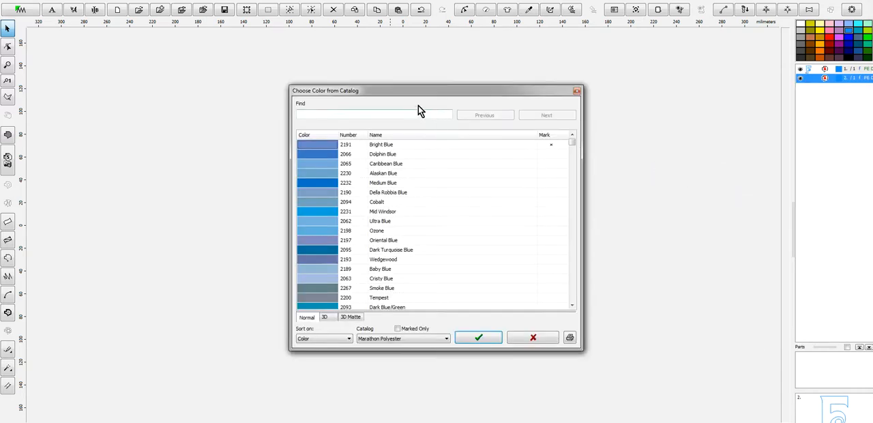
{"action": "type", "text": "2003"}
{"action": "key", "text": "BackSpace"}
{"action": "key", "text": "BackSpace"}
{"action": "type", "text": "10"}
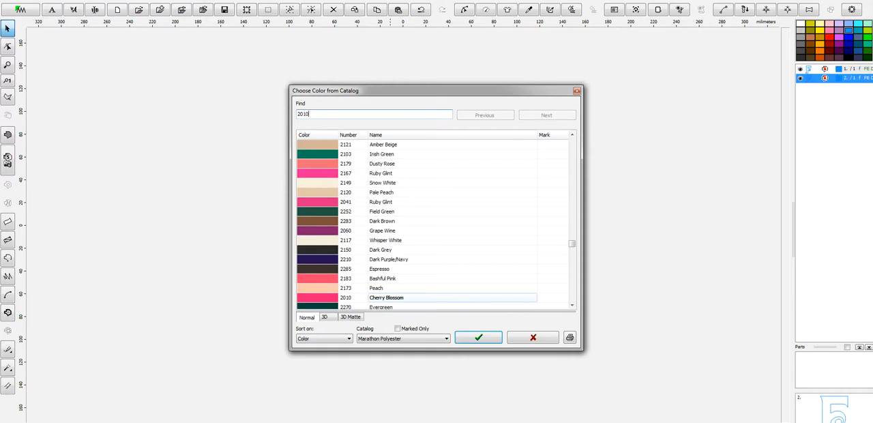
{"action": "left_click", "coordinate": [472, 339]}
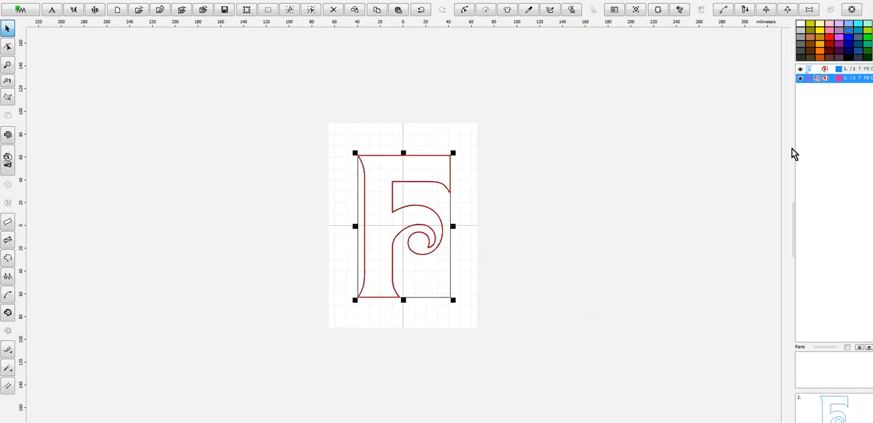
- Change the second F outline's stitch sample from Single Stitch in its parameters and generate its stitches
{"action": "right_click", "coordinate": [813, 87]}
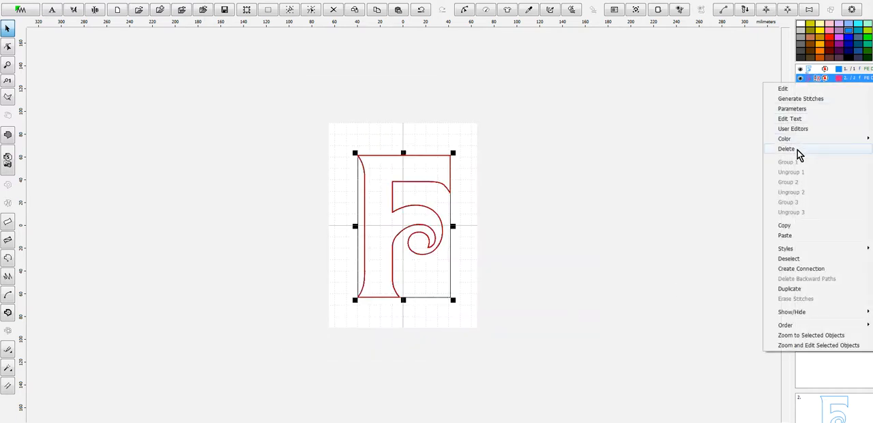
{"action": "left_click", "coordinate": [805, 109]}
{"action": "left_click", "coordinate": [784, 63]}
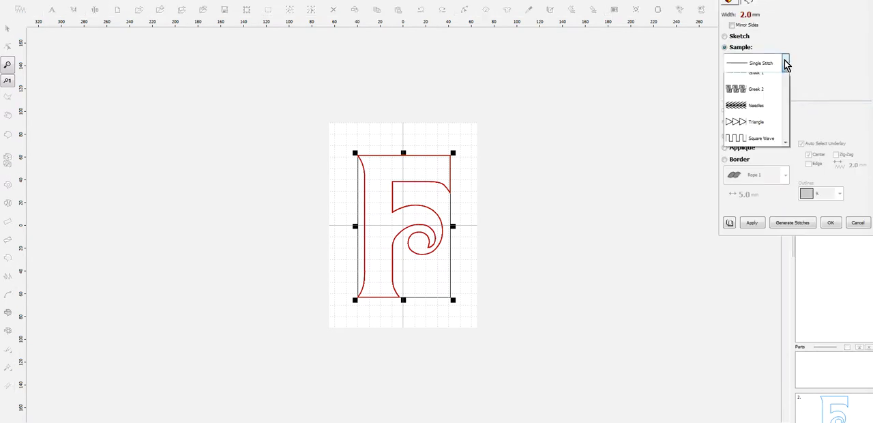
{"action": "left_click", "coordinate": [778, 100]}
{"action": "left_click", "coordinate": [793, 223]}
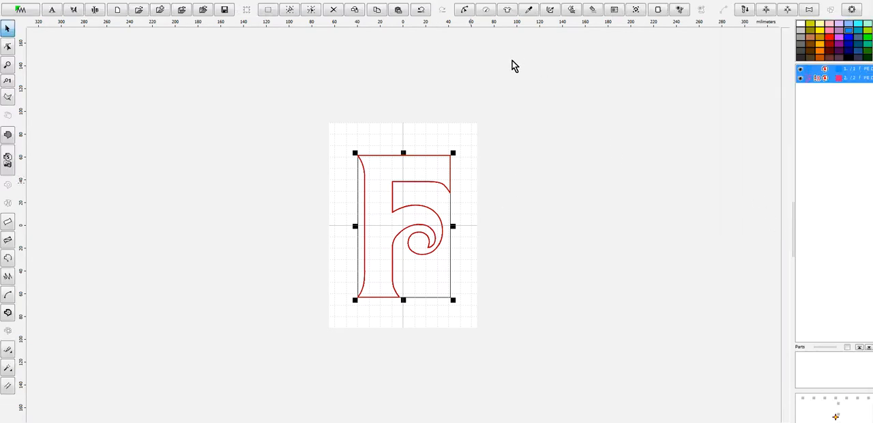
- Resize both F outlines proportionally to a height of 127 mm and center them in the hoop
{"action": "left_click", "coordinate": [386, 70]}
{"action": "left_click", "coordinate": [75, 62]}
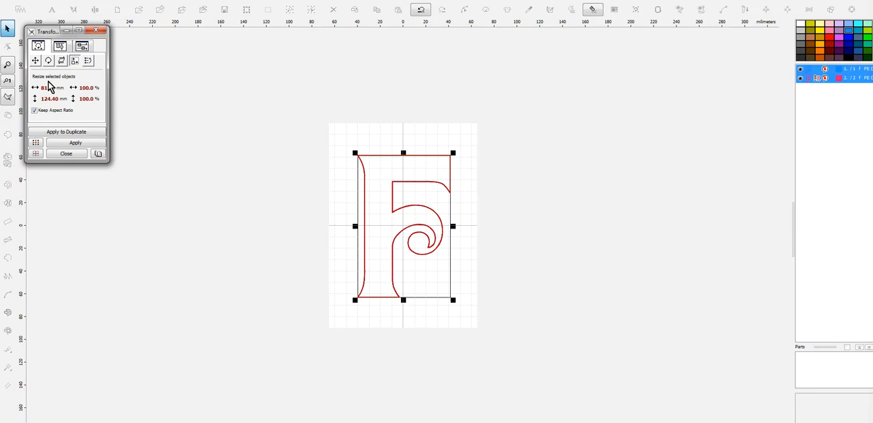
{"action": "left_click", "coordinate": [50, 99]}
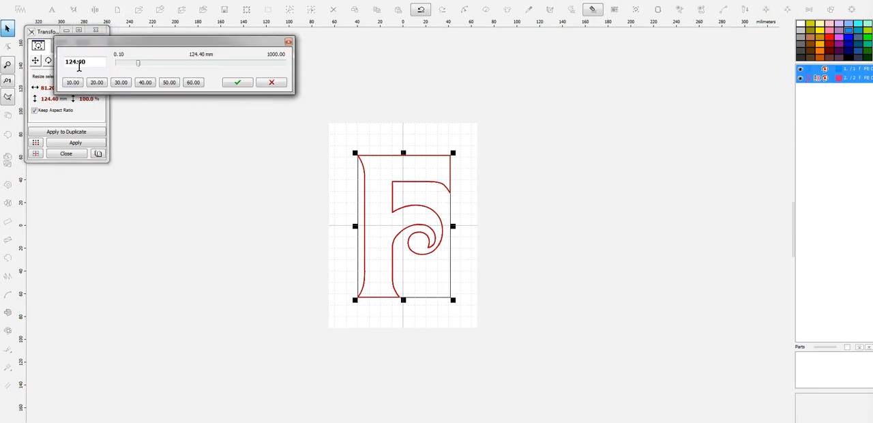
{"action": "type", "text": "7"}
{"action": "left_click", "coordinate": [239, 82]}
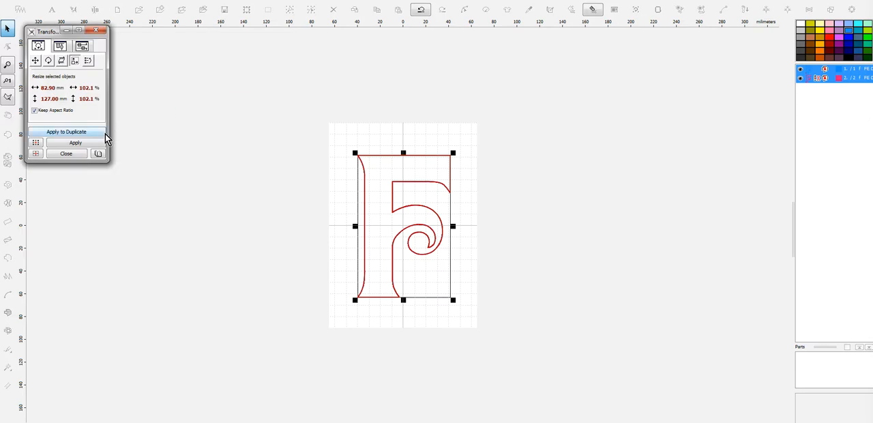
{"action": "left_click", "coordinate": [95, 143]}
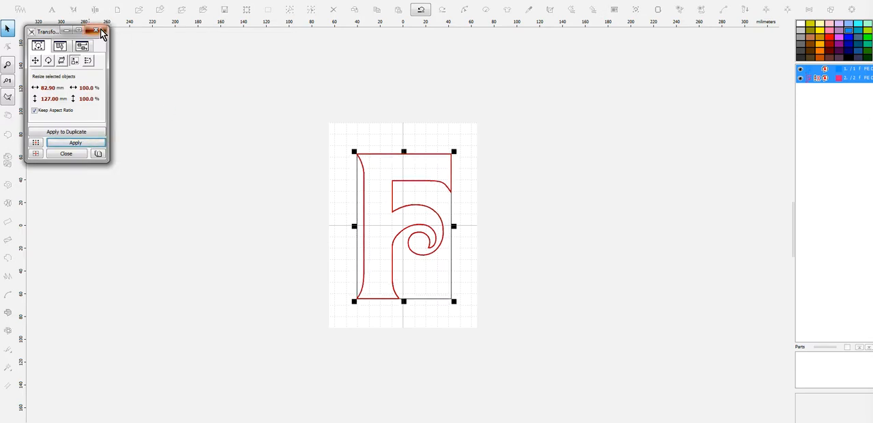
{"action": "left_click", "coordinate": [101, 32]}
{"action": "key", "text": "ctrl+e"}
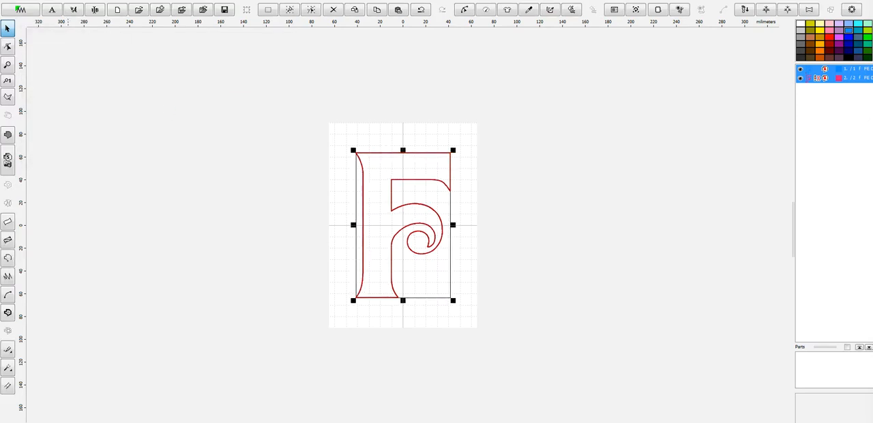
- Save the design as F-5in in the Davida-Applique folder
{"action": "left_click", "coordinate": [18, 3]}
{"action": "left_click", "coordinate": [40, 59]}
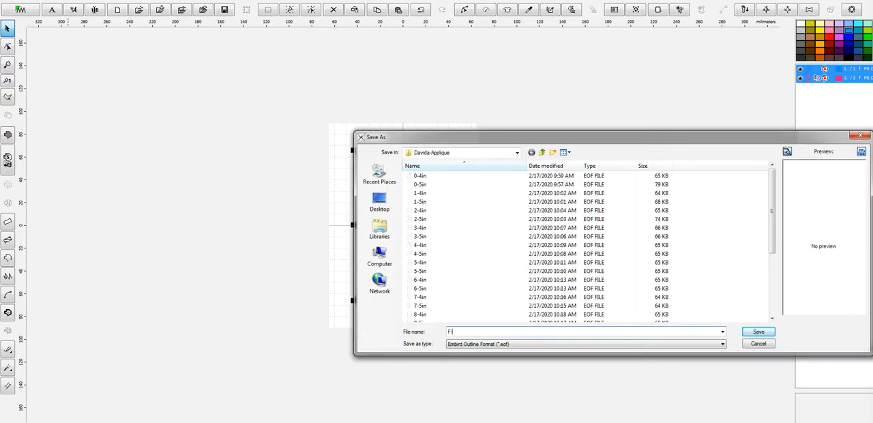
{"action": "type", "text": "F-5"}
{"action": "key", "text": "Return"}
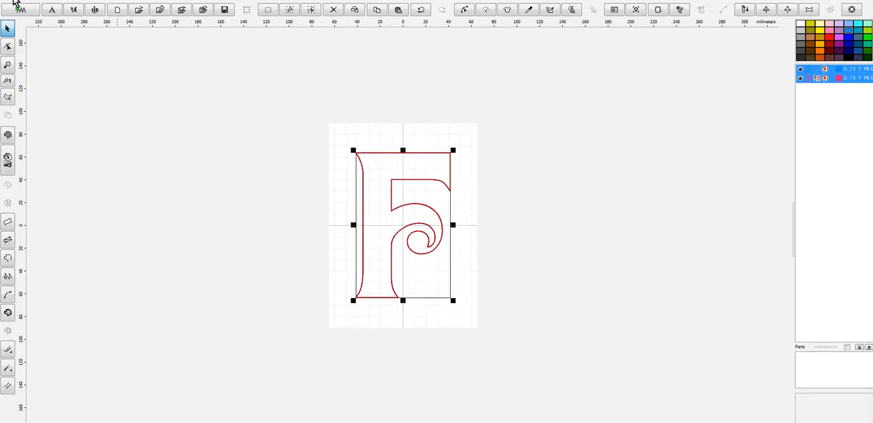
- Compile the F design into Embird Editor and save it as F-5in in the ten preselected formats, with hoop-dependent PES version and thread-code replacement for all
{"action": "left_click", "coordinate": [18, 5]}
{"action": "left_click", "coordinate": [27, 7]}
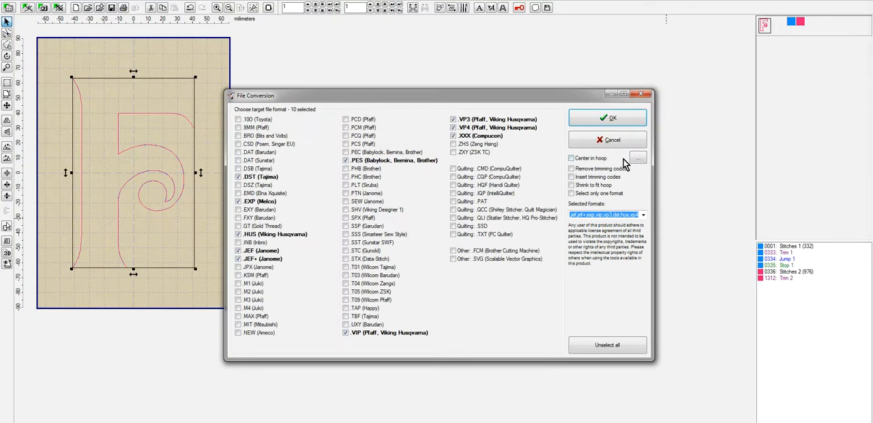
{"action": "left_click", "coordinate": [629, 120]}
{"action": "left_click", "coordinate": [604, 253]}
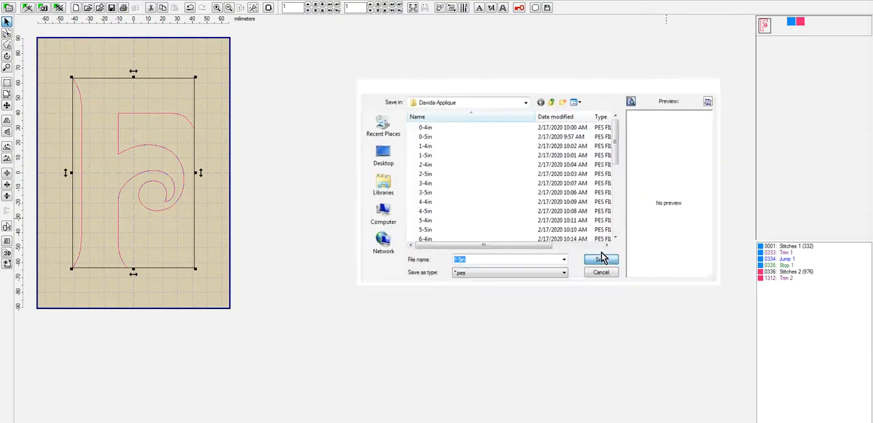
{"action": "left_click", "coordinate": [464, 234]}
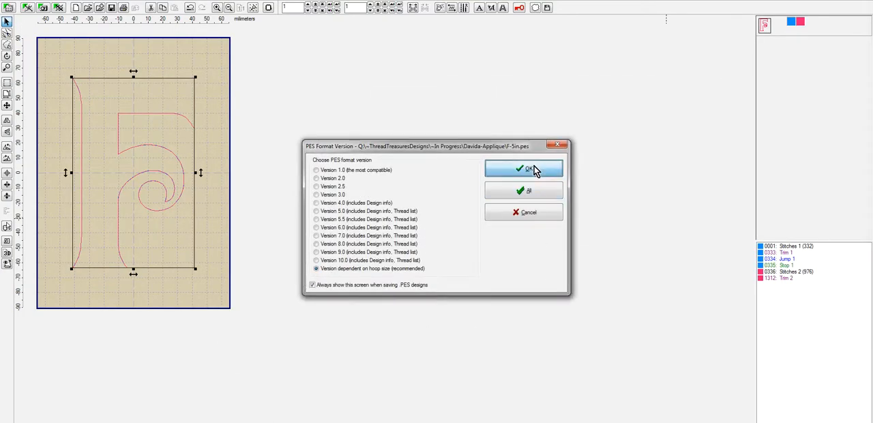
{"action": "left_click", "coordinate": [525, 171]}
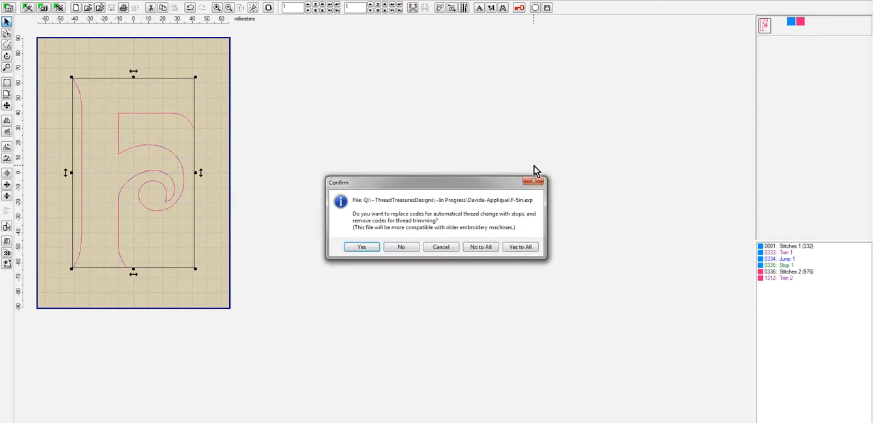
{"action": "left_click", "coordinate": [538, 247]}
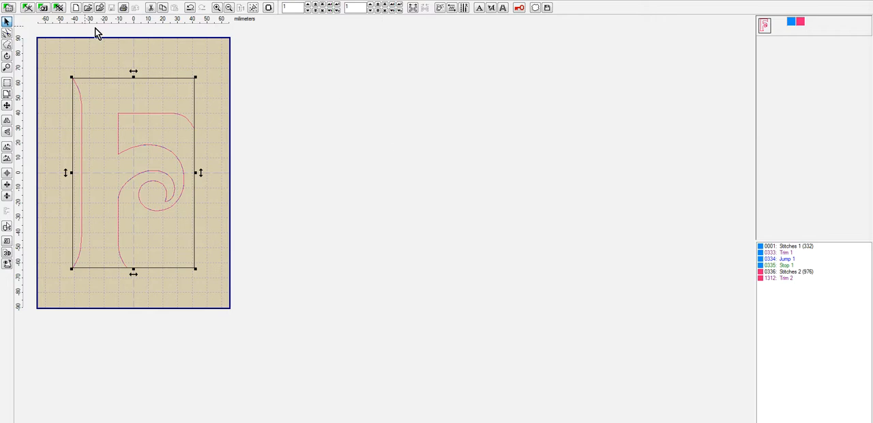
- Close the F design in Embird Editor and reopen the recent file F-5in.eof in Embird Studio
{"action": "left_click", "coordinate": [9, 7]}
{"action": "left_click", "coordinate": [27, 49]}
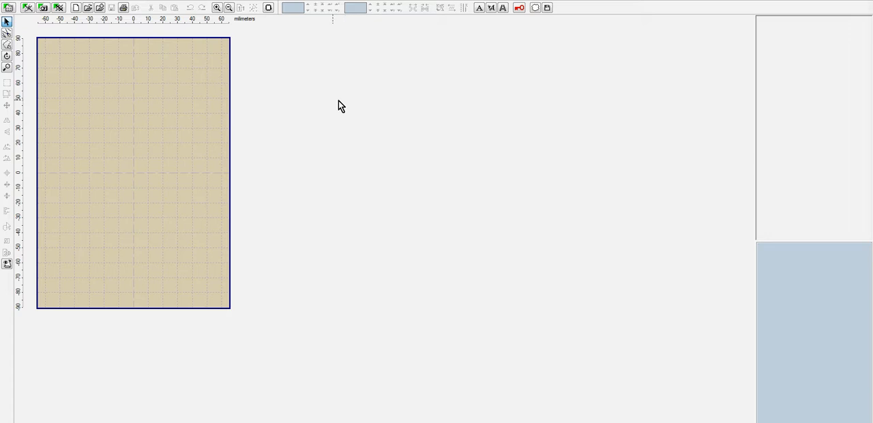
{"action": "left_click", "coordinate": [27, 8]}
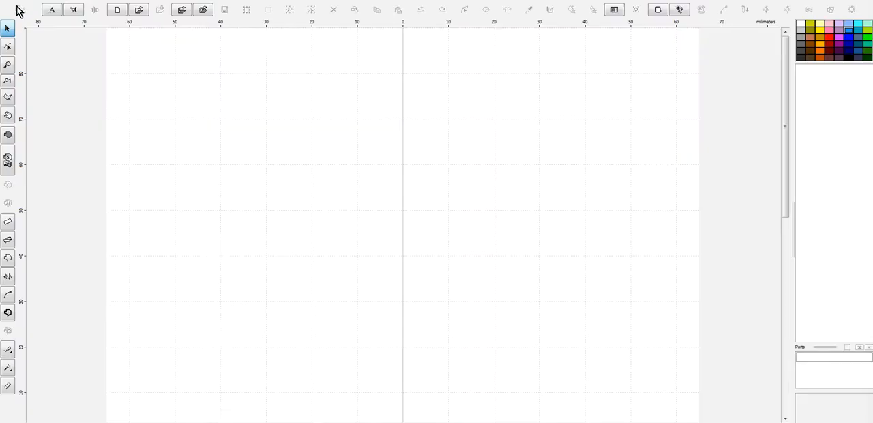
{"action": "left_click", "coordinate": [12, 2]}
{"action": "mouse_move", "coordinate": [58, 40]}
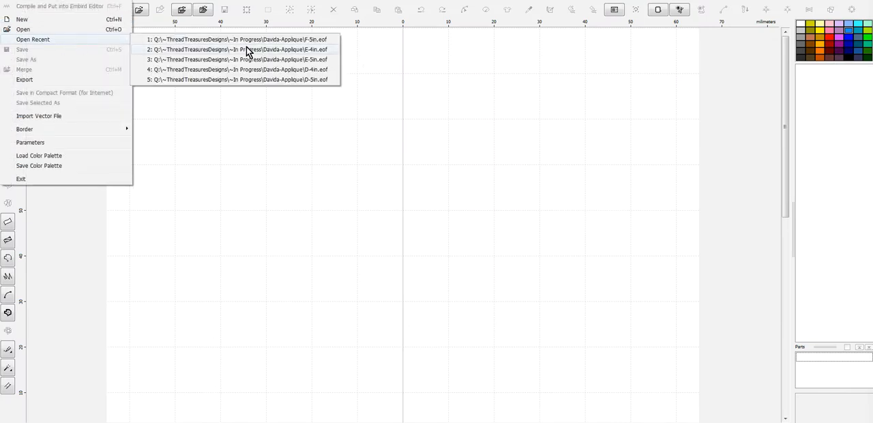
{"action": "left_click", "coordinate": [305, 42]}
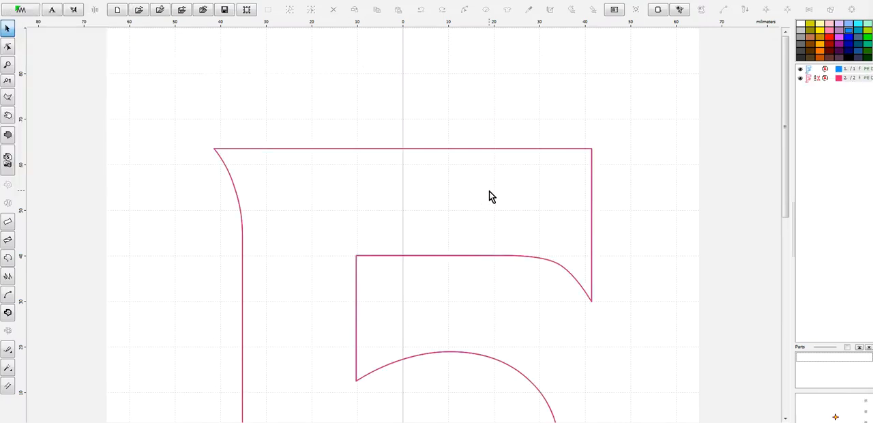
- Resize both F outlines proportionally to a height of 98 mm
{"action": "key", "text": "ctrl+a"}
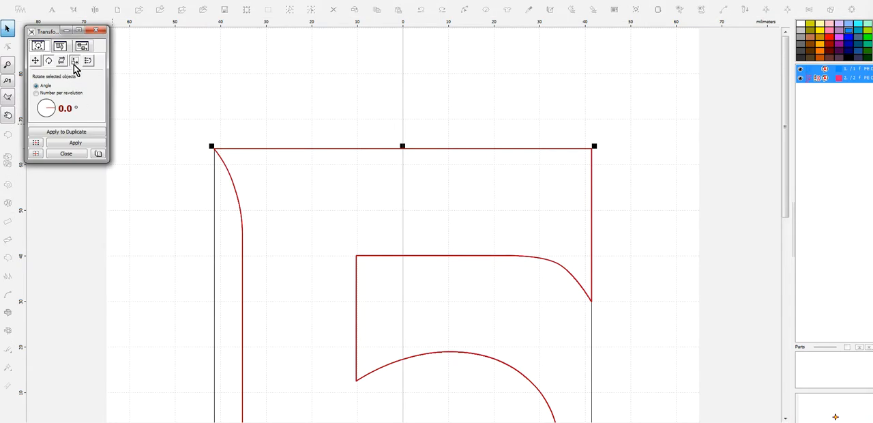
{"action": "left_click", "coordinate": [75, 60]}
{"action": "left_click", "coordinate": [47, 99]}
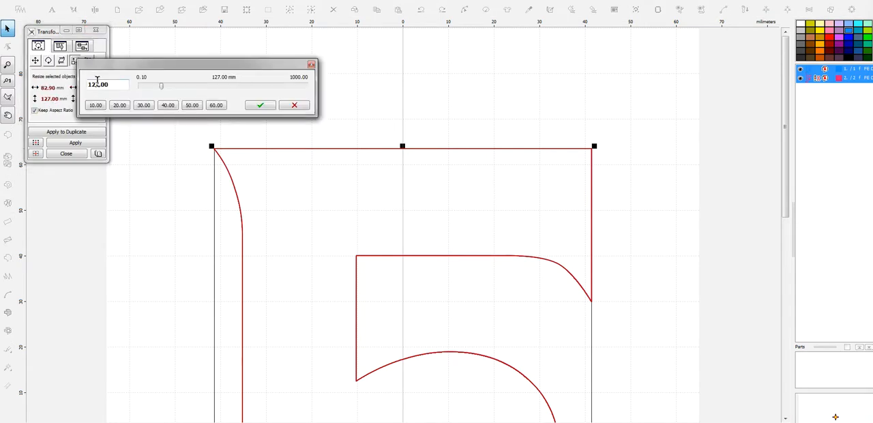
{"action": "key", "text": "BackSpace"}
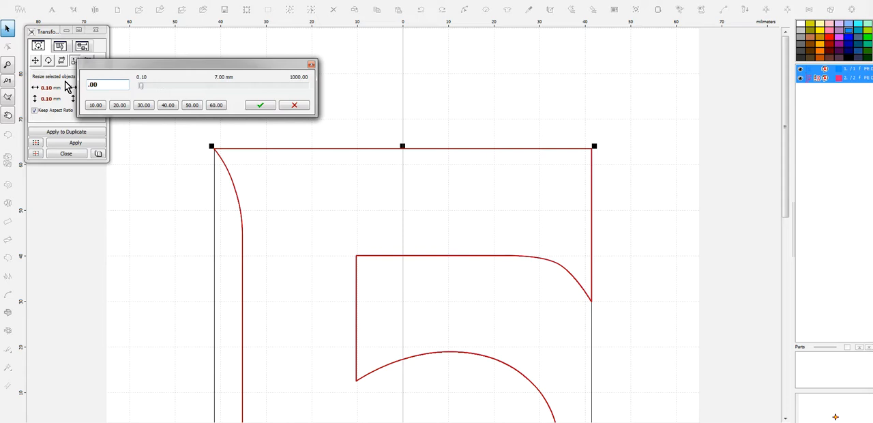
{"action": "type", "text": "98"}
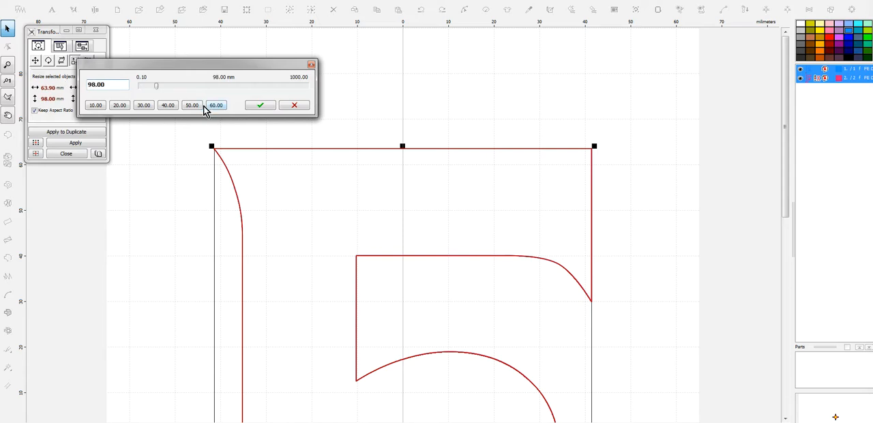
{"action": "left_click", "coordinate": [263, 106]}
{"action": "left_click", "coordinate": [94, 143]}
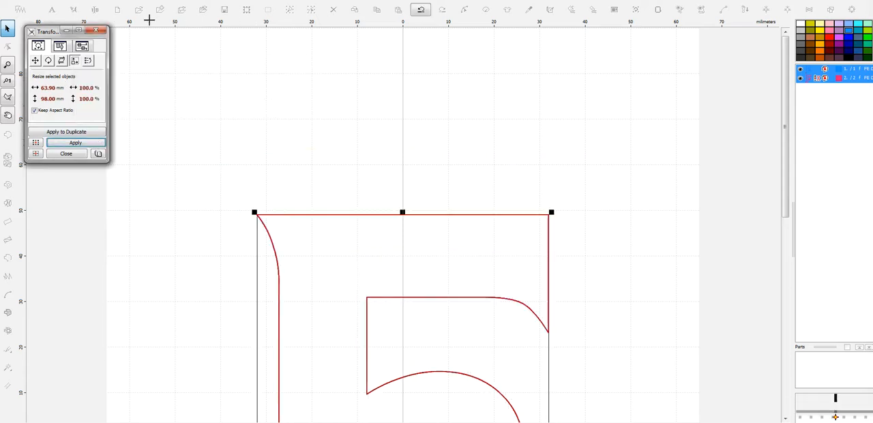
{"action": "left_click", "coordinate": [96, 30]}
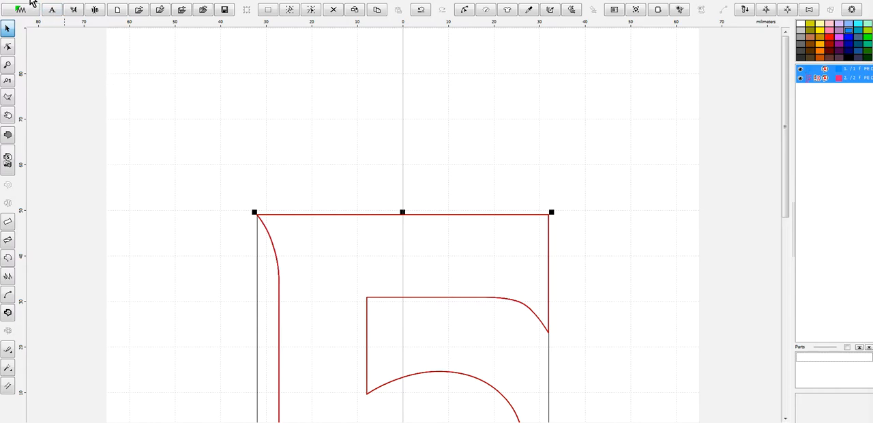
- Change the hoop size to the Babylock, Bernina, Brother, Viking 100 x 100 mm hoop
{"action": "left_click", "coordinate": [31, 4]}
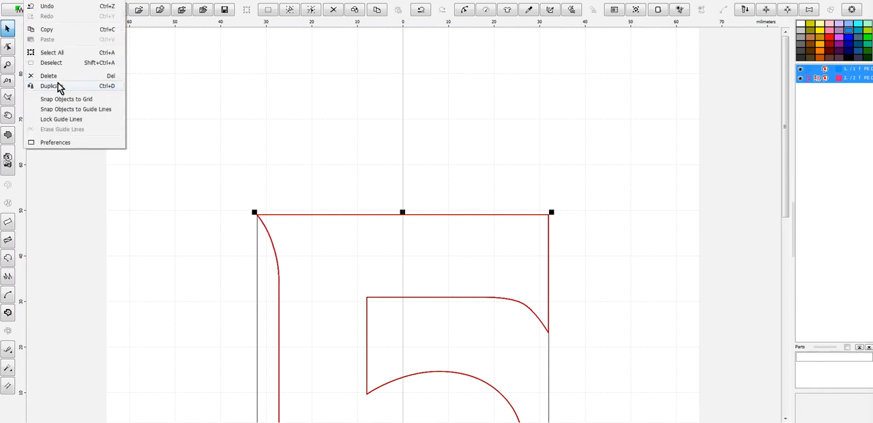
{"action": "left_click", "coordinate": [76, 142]}
{"action": "left_click", "coordinate": [510, 150]}
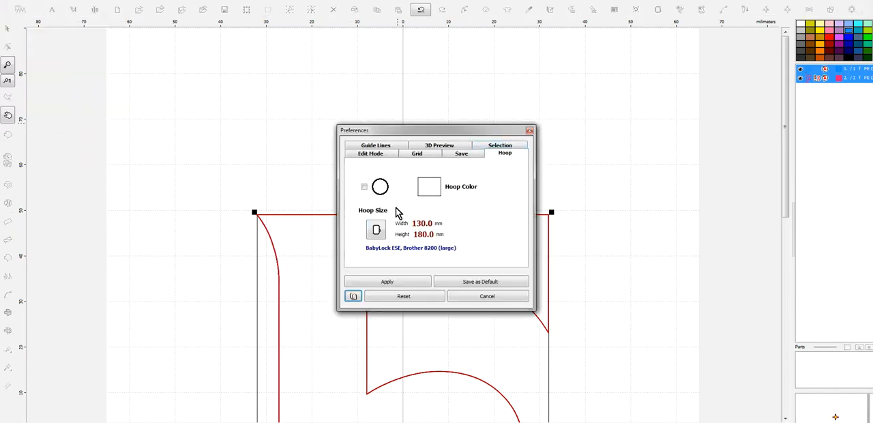
{"action": "left_click", "coordinate": [377, 230]}
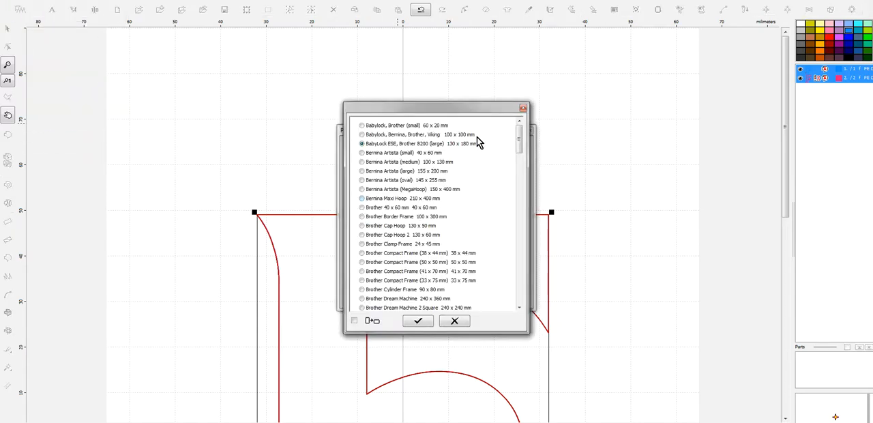
{"action": "left_click", "coordinate": [418, 322]}
{"action": "left_click", "coordinate": [405, 287]}
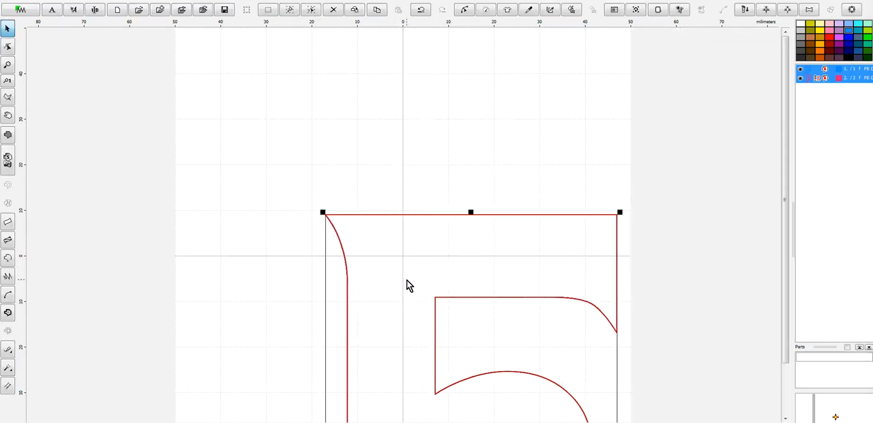
- Center the F outlines in the hoop and save the design as F-4in in the Davida-Applique folder
{"action": "left_click", "coordinate": [19, 9]}
{"action": "left_click", "coordinate": [34, 60]}
{"action": "type", "text": "F-4in"}
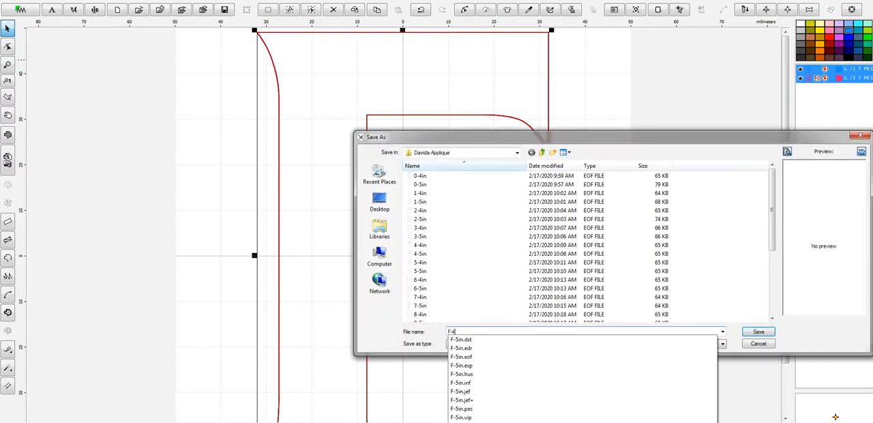
{"action": "key", "text": "Return"}
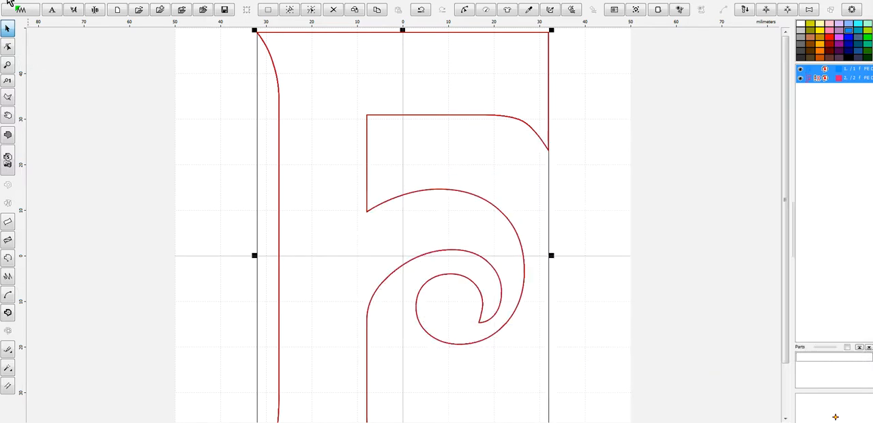
- Compile the F design into Embird Editor and save it as F-4in in the ten preselected formats, with hoop-dependent PES version and thread-code replacement for all
{"action": "left_click", "coordinate": [10, 3]}
{"action": "left_click", "coordinate": [38, 7]}
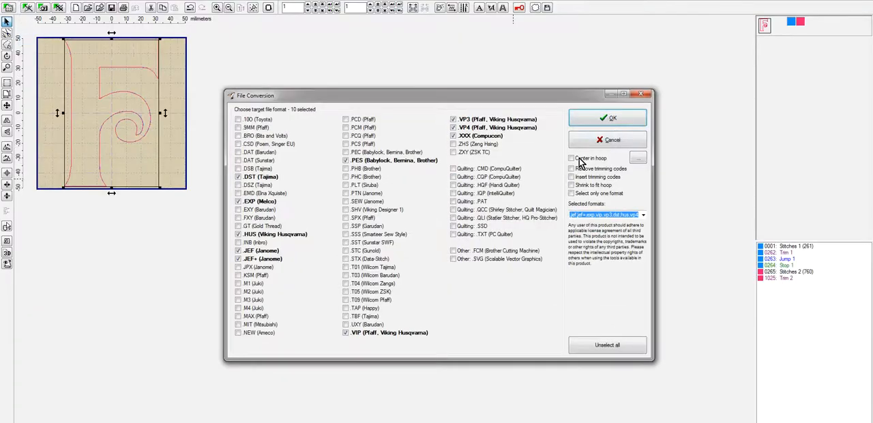
{"action": "left_click", "coordinate": [586, 120]}
{"action": "left_click", "coordinate": [607, 253]}
{"action": "left_click", "coordinate": [457, 234]}
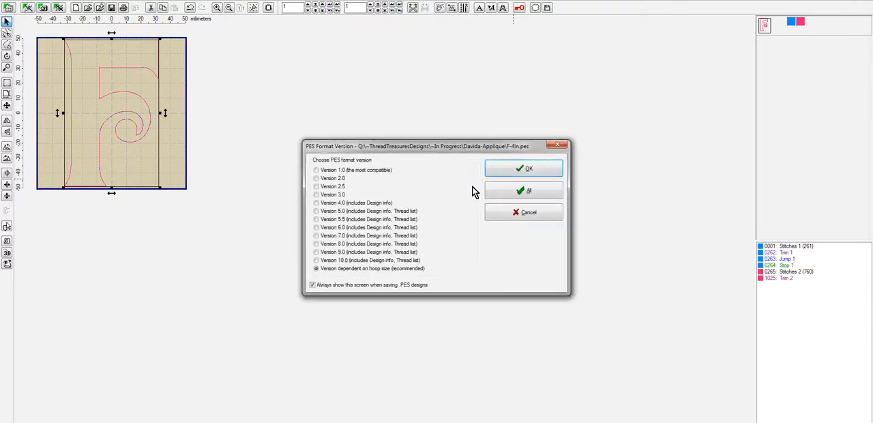
{"action": "left_click", "coordinate": [540, 167]}
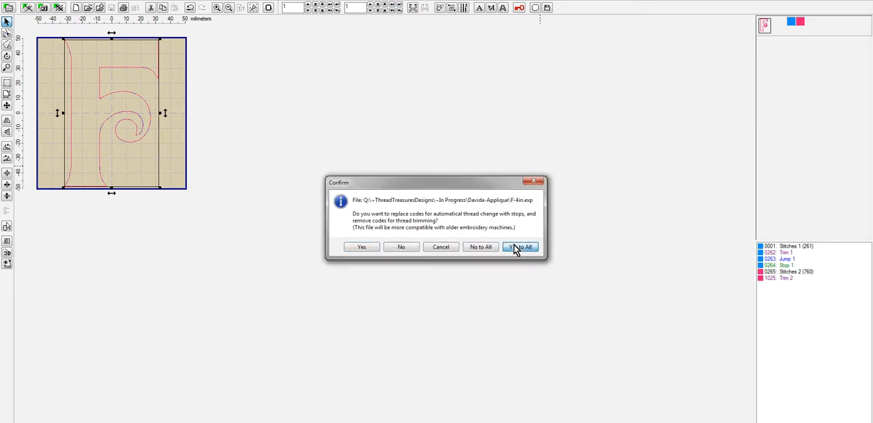
{"action": "left_click", "coordinate": [518, 247]}
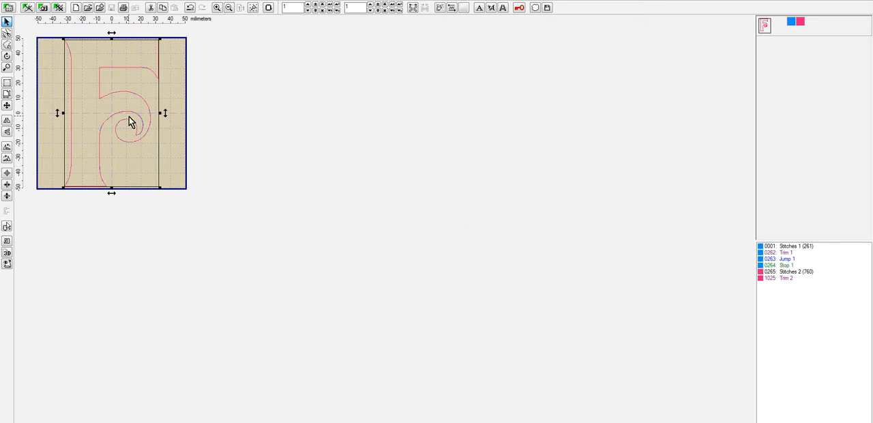
- Close the F design in Embird Editor and return to Embird Studio
{"action": "left_click", "coordinate": [8, 7]}
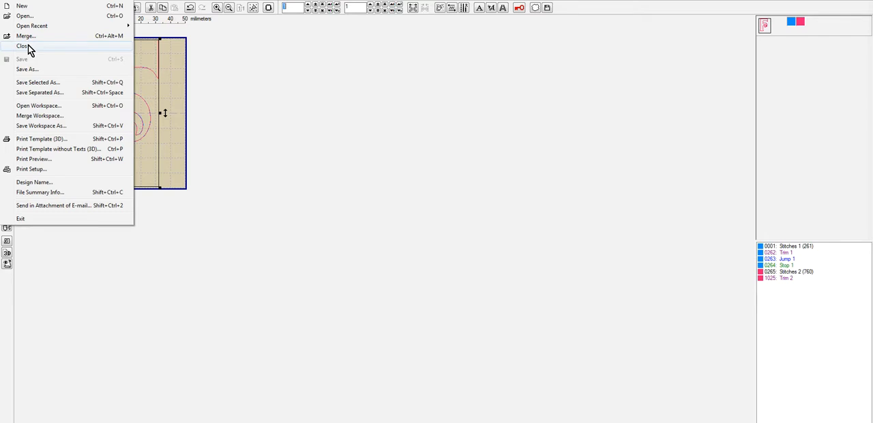
{"action": "left_click", "coordinate": [28, 45]}
{"action": "left_click", "coordinate": [28, 7]}
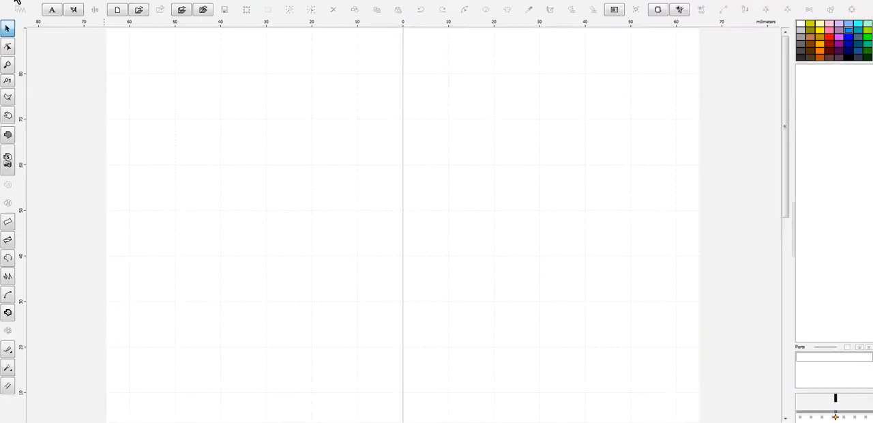
- Insert the letter G in the Davida Bd BT font near the hoop's center and enlarge it to about 83 mm tall
{"action": "left_click", "coordinate": [16, 2]}
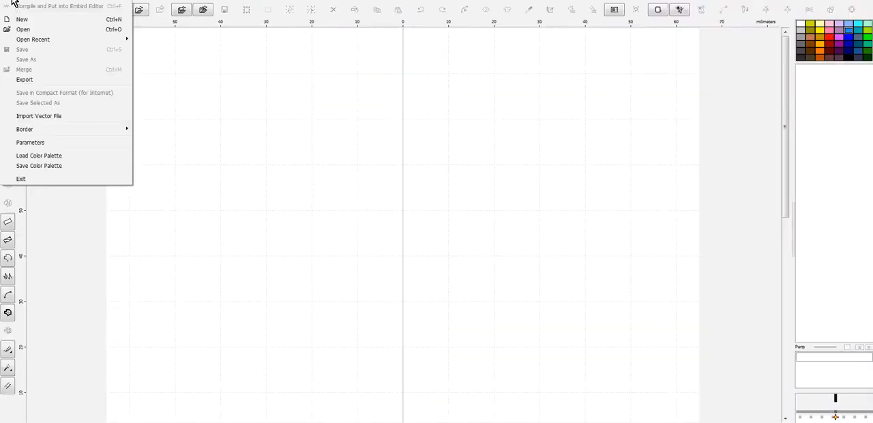
{"action": "mouse_move", "coordinate": [37, 39]}
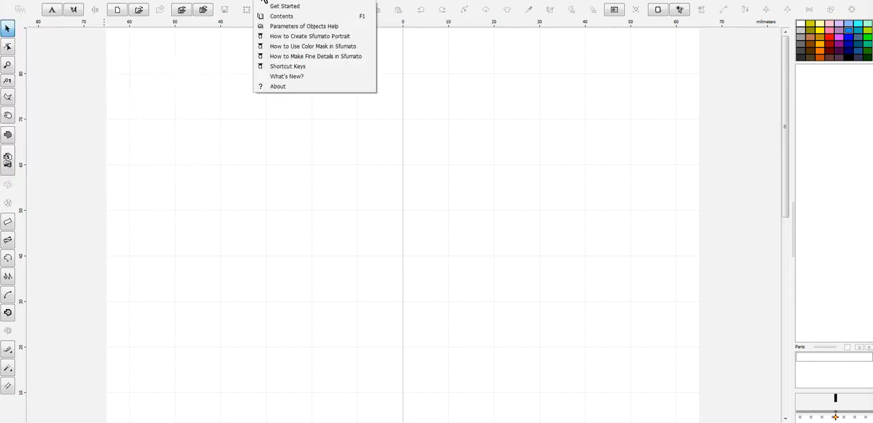
{"action": "left_click", "coordinate": [79, 11]}
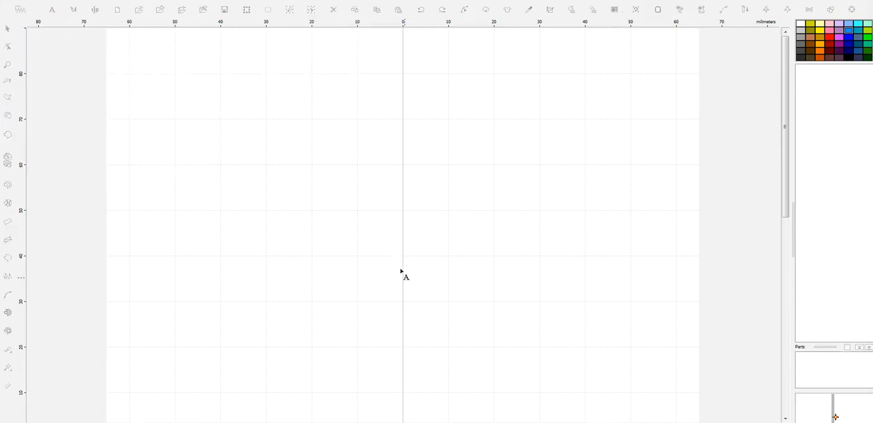
{"action": "scroll", "coordinate": [412, 300], "scroll_direction": "down", "scroll_amount": 3}
{"action": "scroll", "coordinate": [414, 302], "scroll_direction": "up", "scroll_amount": 1}
{"action": "left_click", "coordinate": [402, 226]}
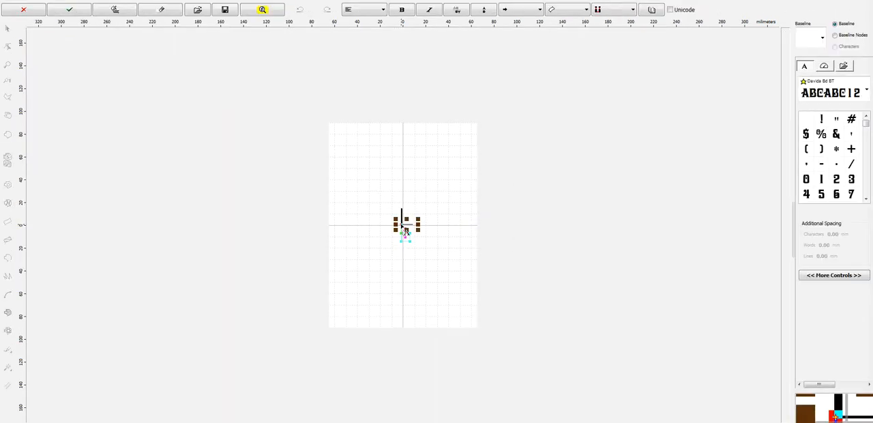
{"action": "type", "text": "A"}
{"action": "right_click", "coordinate": [436, 243]}
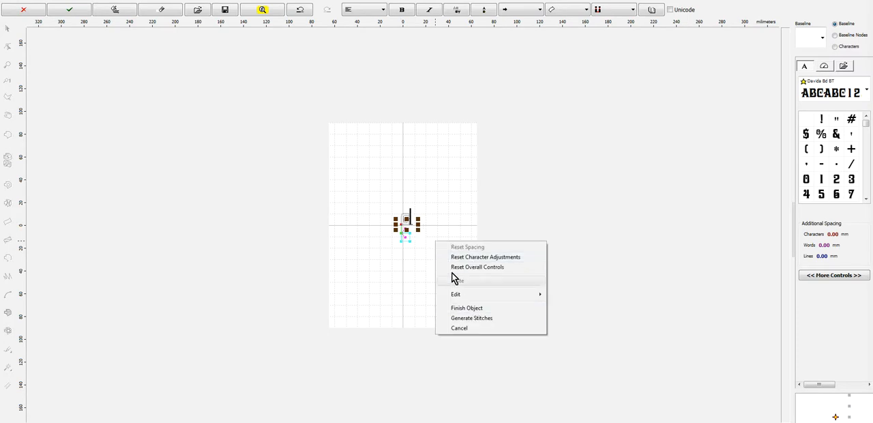
{"action": "left_click", "coordinate": [467, 308]}
{"action": "left_click_drag", "start_coordinate": [434, 271], "coordinate": [471, 312]}
{"action": "left_click_drag", "start_coordinate": [420, 230], "coordinate": [389, 191]}
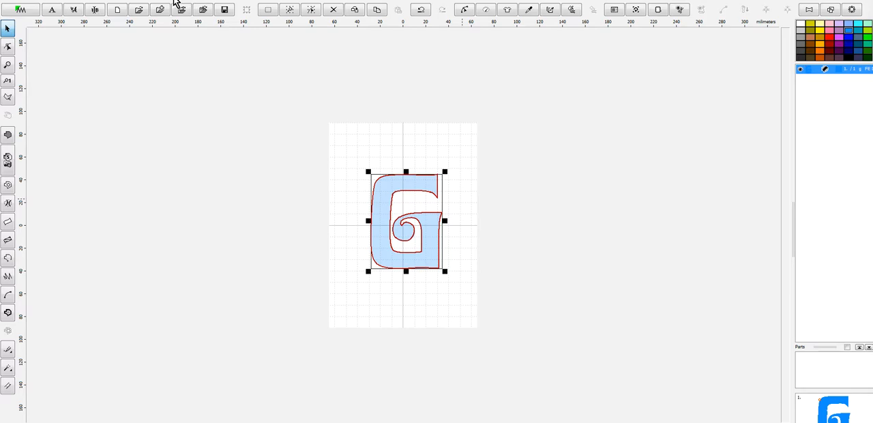
- Create an outline from the G's fill and delete the original fill object
{"action": "left_click", "coordinate": [176, 6]}
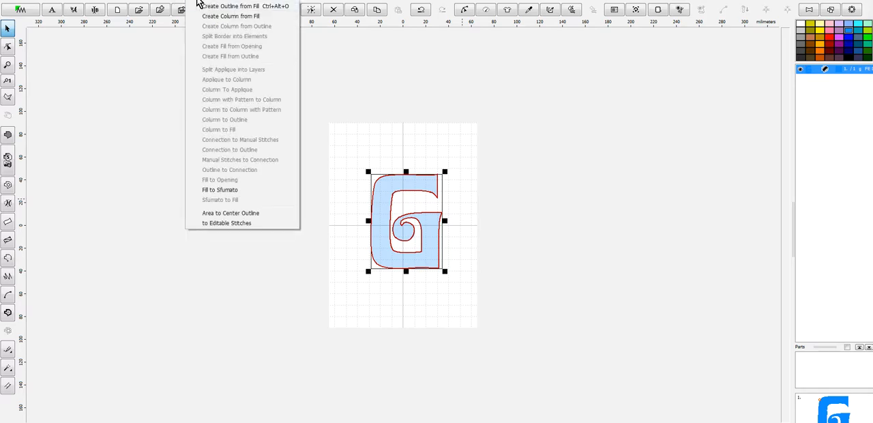
{"action": "left_click", "coordinate": [208, 9]}
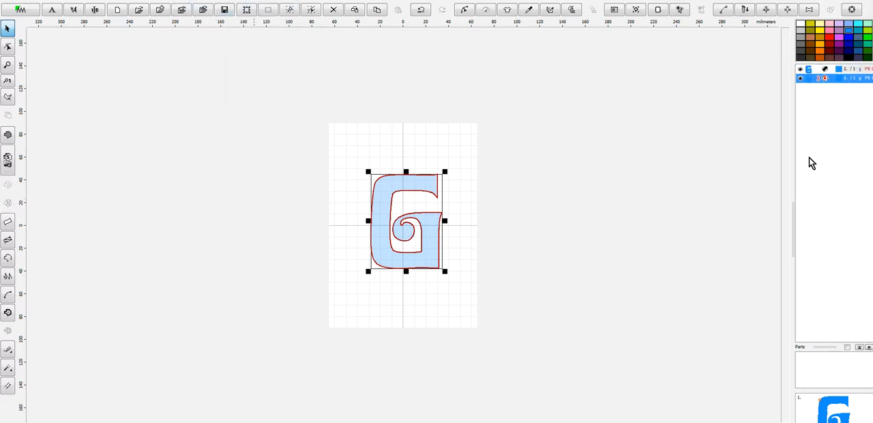
{"action": "right_click", "coordinate": [818, 77]}
{"action": "left_click", "coordinate": [793, 138]}
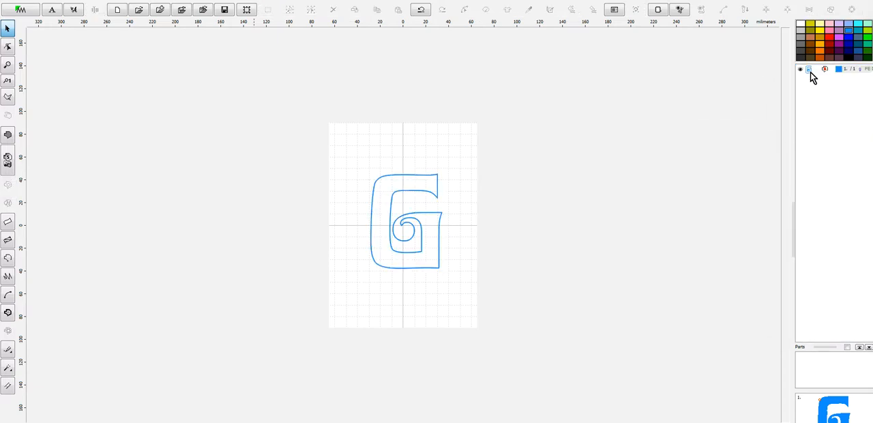
- Copy and paste the G outline and color the copy with Marathon Polyester 2010 Cherry Blossom from the catalog
{"action": "left_click", "coordinate": [811, 72]}
{"action": "right_click", "coordinate": [812, 79]}
{"action": "mouse_move", "coordinate": [791, 140]}
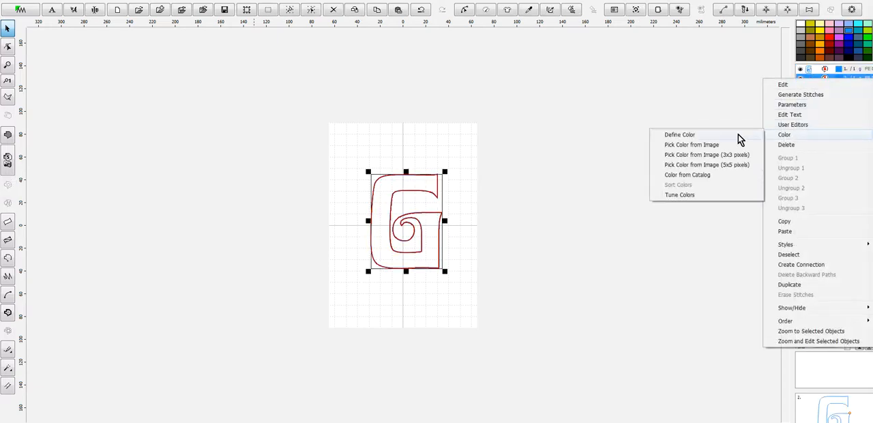
{"action": "left_click", "coordinate": [694, 174]}
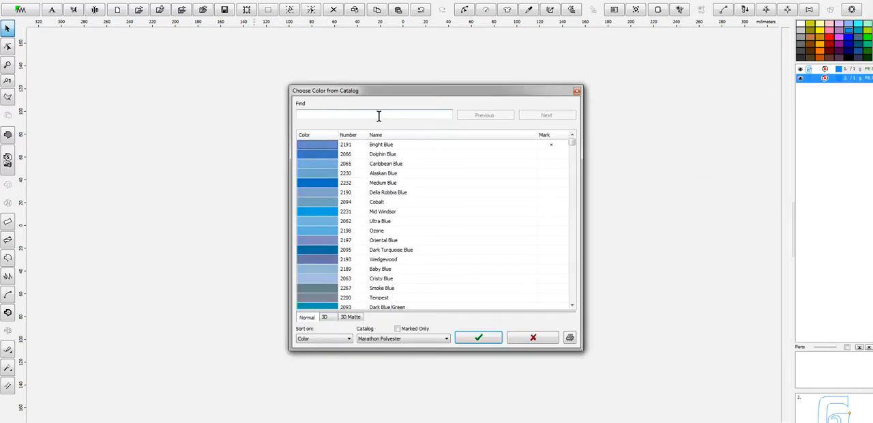
{"action": "type", "text": "2010"}
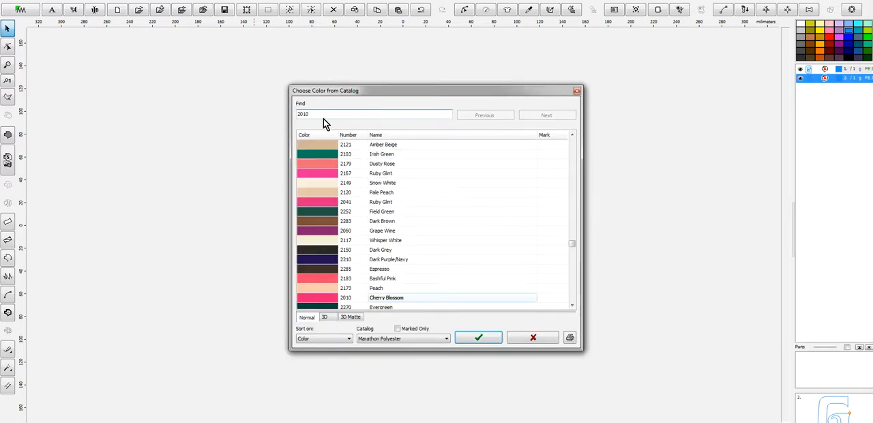
{"action": "left_click", "coordinate": [319, 297]}
{"action": "left_click", "coordinate": [500, 339]}
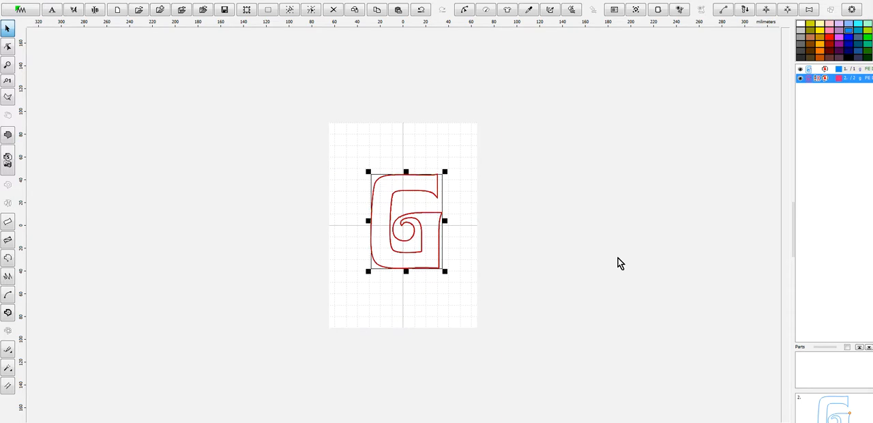
- Set the second G outline's sample to Triple (Bean) Stitch and generate its stitches
{"action": "right_click", "coordinate": [808, 83]}
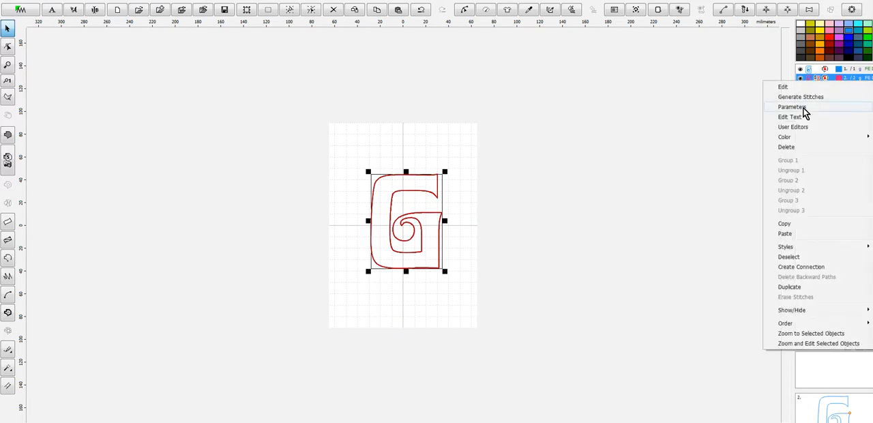
{"action": "left_click", "coordinate": [804, 107]}
{"action": "left_click", "coordinate": [784, 67]}
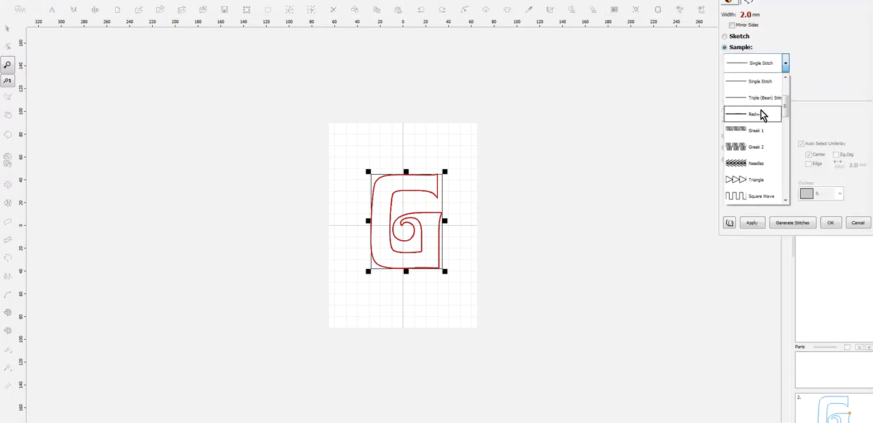
{"action": "left_click", "coordinate": [760, 96]}
{"action": "left_click", "coordinate": [791, 223]}
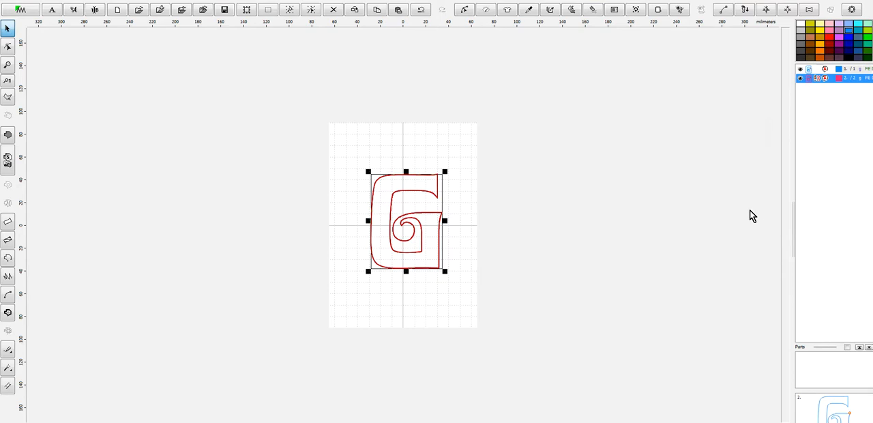
- Select both G outlines and resize them to 127 mm tall with the aspect ratio kept
{"action": "key", "text": "ctrl+a"}
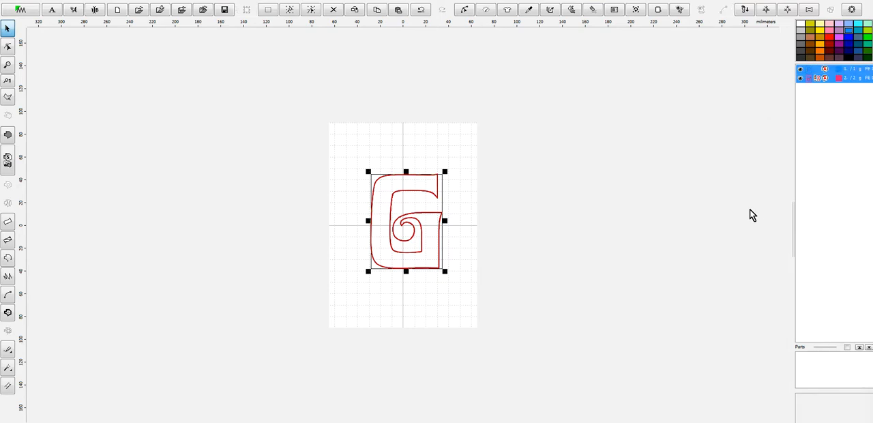
{"action": "key", "text": "ctrl+r"}
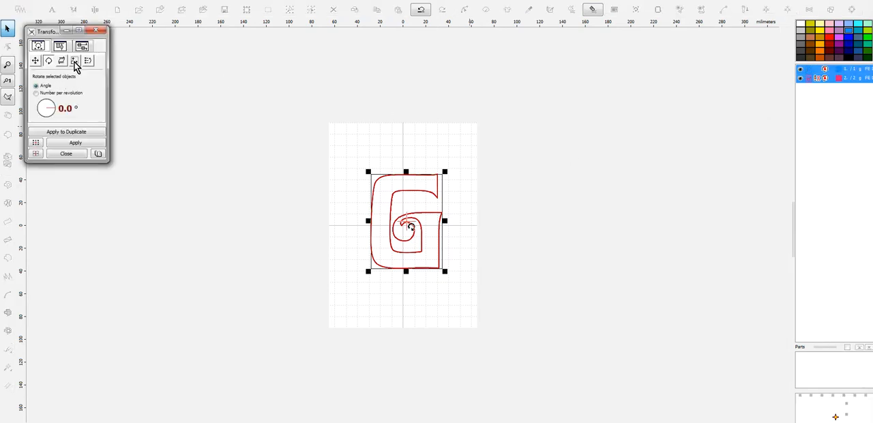
{"action": "left_click", "coordinate": [75, 61]}
{"action": "left_click", "coordinate": [35, 99]}
{"action": "double_click", "coordinate": [41, 15]}
{"action": "type", "text": "127"}
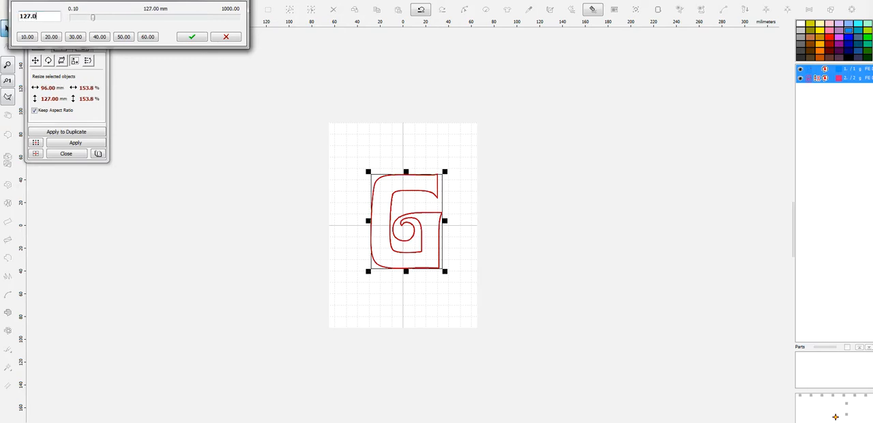
{"action": "left_click", "coordinate": [192, 38]}
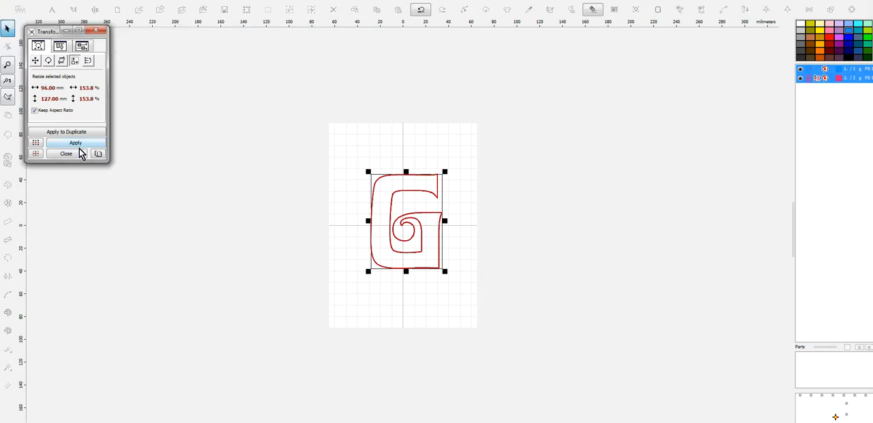
{"action": "left_click", "coordinate": [76, 144]}
{"action": "left_click", "coordinate": [102, 30]}
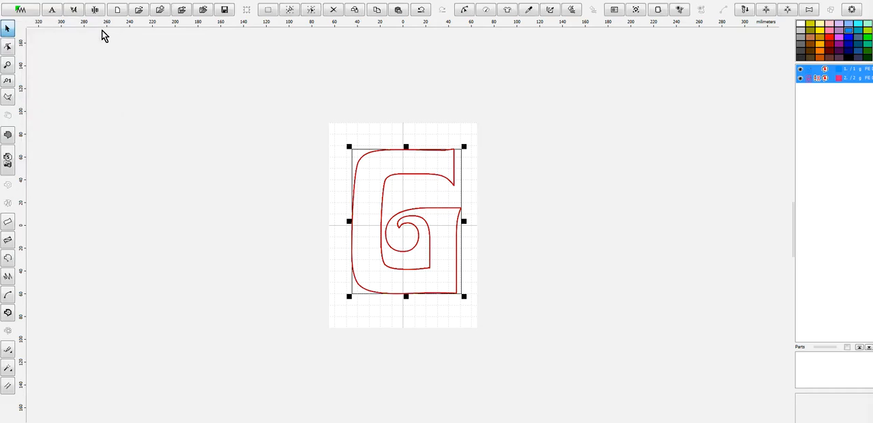
- Center the G in the hoop and save the design as G-5in in the Davida-Applique folder
{"action": "left_click", "coordinate": [20, 8]}
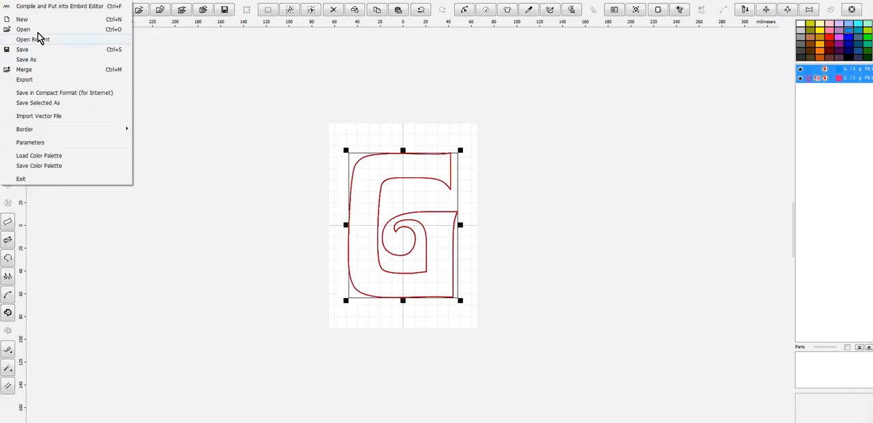
{"action": "left_click", "coordinate": [45, 60]}
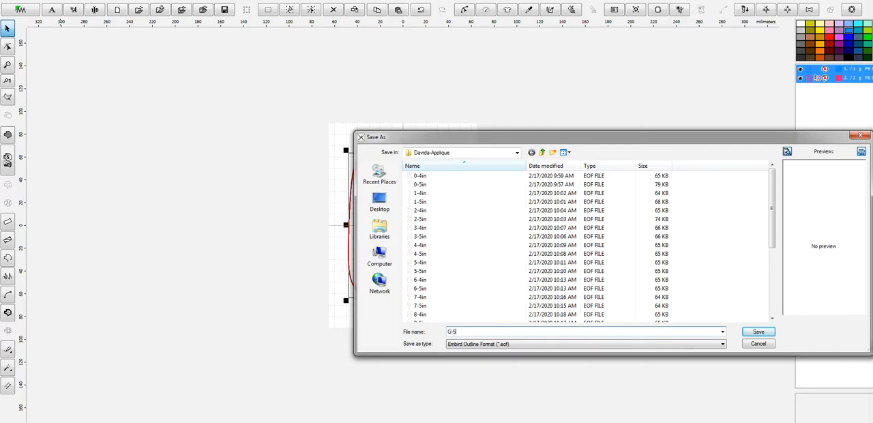
{"action": "key", "text": "Return"}
- Compile the G into Embird Editor and save G-5in in the ten selected machine formats, replacing thread-change codes with stops for all
{"action": "left_click", "coordinate": [21, 9]}
{"action": "left_click", "coordinate": [28, 9]}
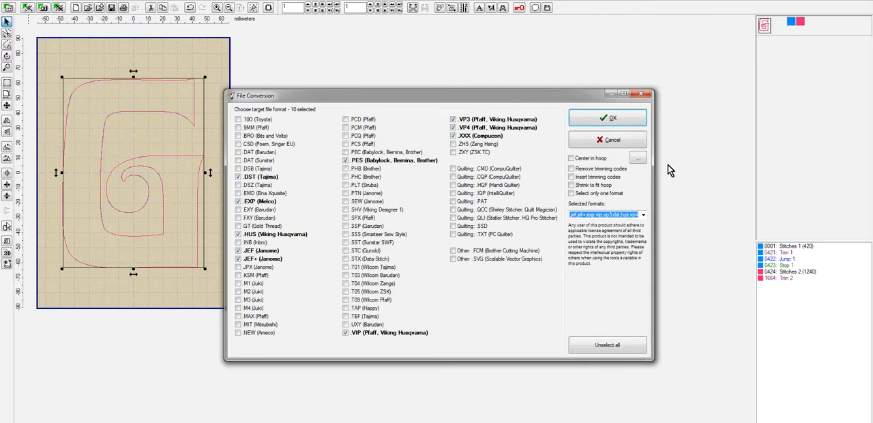
{"action": "left_click", "coordinate": [607, 119]}
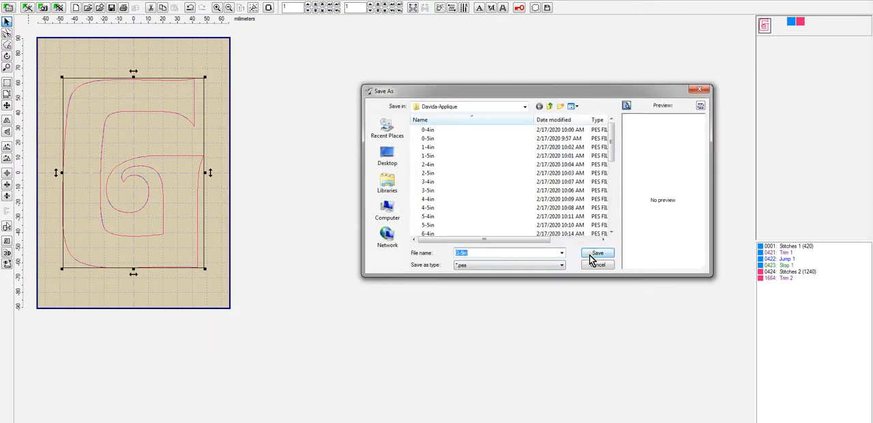
{"action": "left_click", "coordinate": [590, 257]}
{"action": "left_click", "coordinate": [470, 239]}
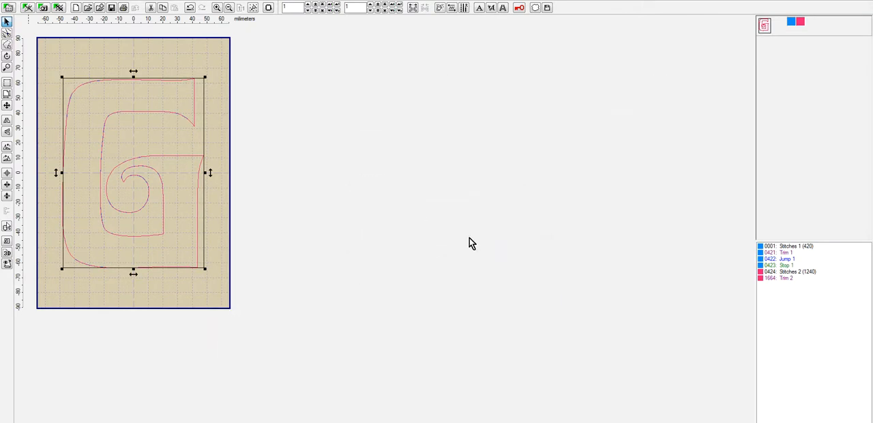
{"action": "left_click", "coordinate": [549, 171]}
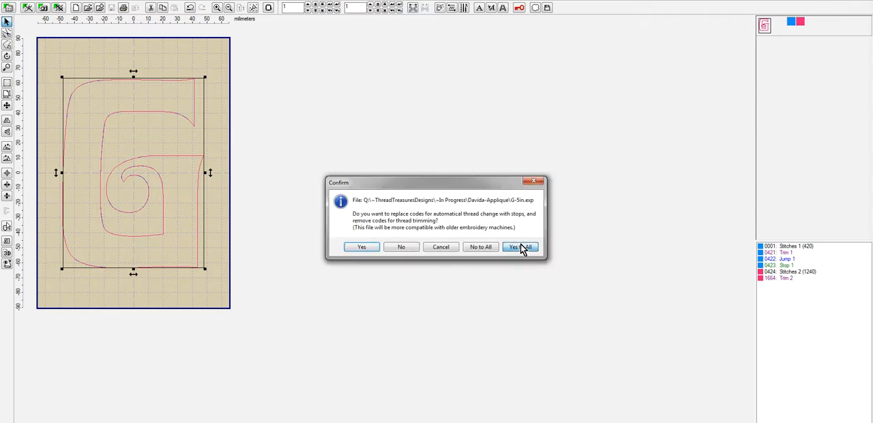
{"action": "left_click", "coordinate": [523, 247]}
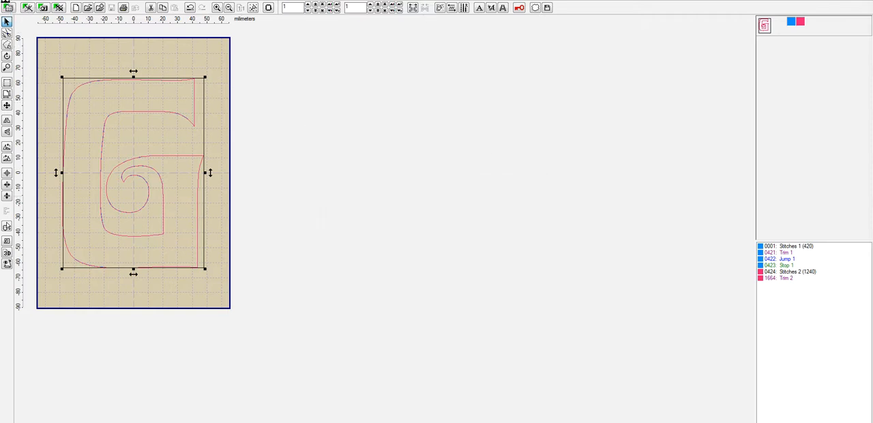
- Close the design in the editor and reopen the recent G-5in outline file in Embird Studio
{"action": "left_click", "coordinate": [7, 6]}
{"action": "left_click", "coordinate": [25, 51]}
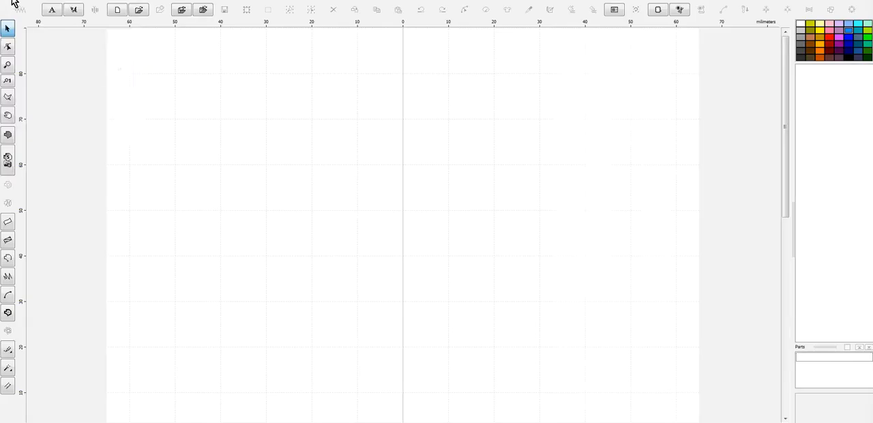
{"action": "left_click", "coordinate": [7, 6]}
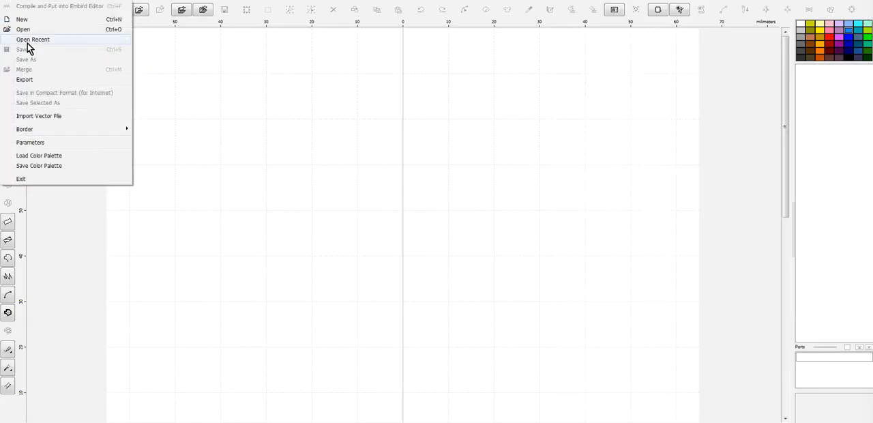
{"action": "mouse_move", "coordinate": [27, 43]}
{"action": "left_click", "coordinate": [275, 40]}
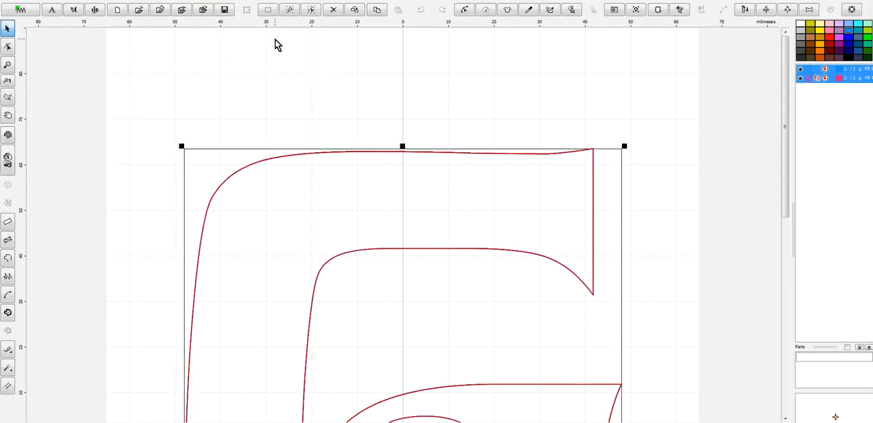
- Resize both G outlines to 98 mm tall with the aspect ratio kept
{"action": "left_click", "coordinate": [187, 0]}
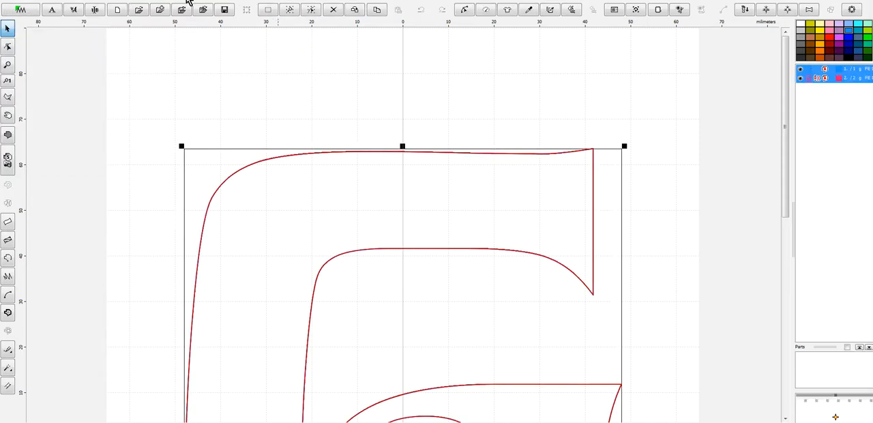
{"action": "left_click", "coordinate": [78, 60]}
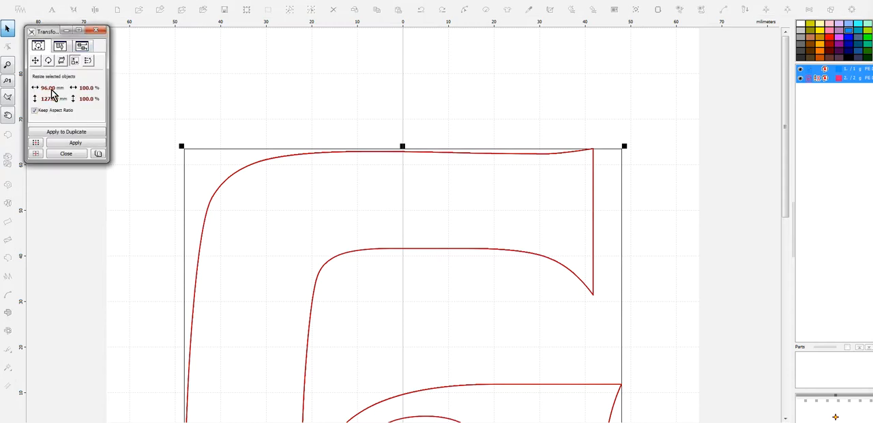
{"action": "left_click", "coordinate": [36, 99]}
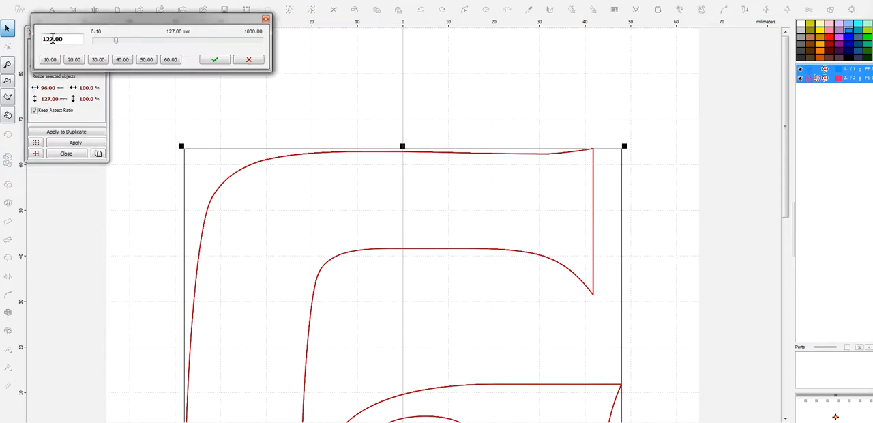
{"action": "type", "text": "98"}
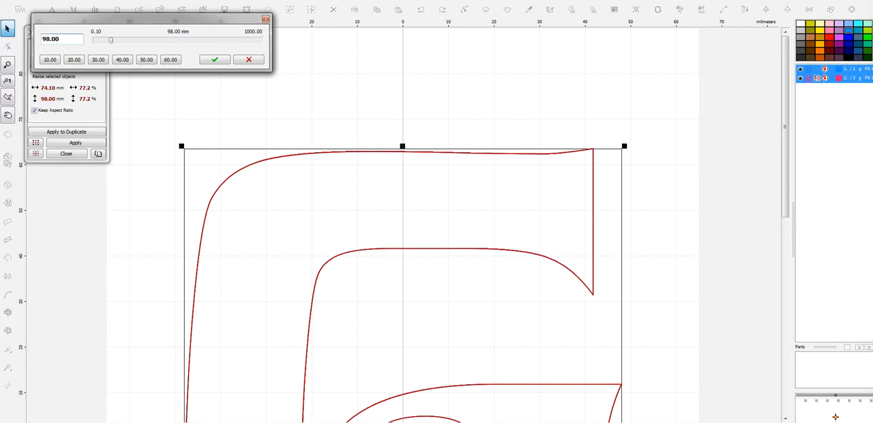
{"action": "left_click", "coordinate": [220, 59]}
{"action": "left_click", "coordinate": [88, 144]}
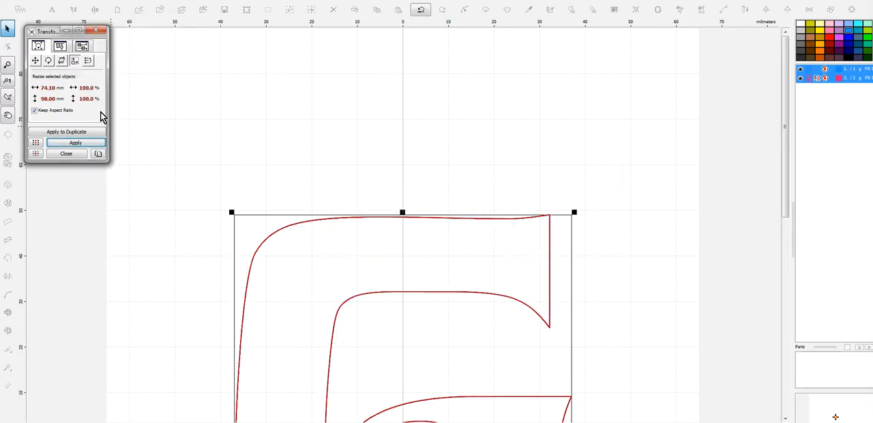
{"action": "left_click", "coordinate": [96, 31]}
- Change the hoop to the 100 x 100 mm Babylock, Bernina, Brother, Viking size and apply it
{"action": "left_click", "coordinate": [34, 7]}
{"action": "left_click", "coordinate": [73, 142]}
{"action": "left_click", "coordinate": [505, 145]}
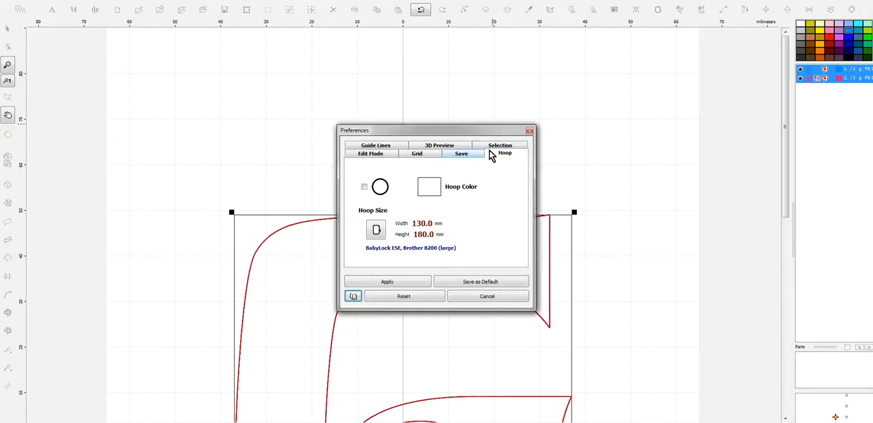
{"action": "left_click", "coordinate": [376, 230]}
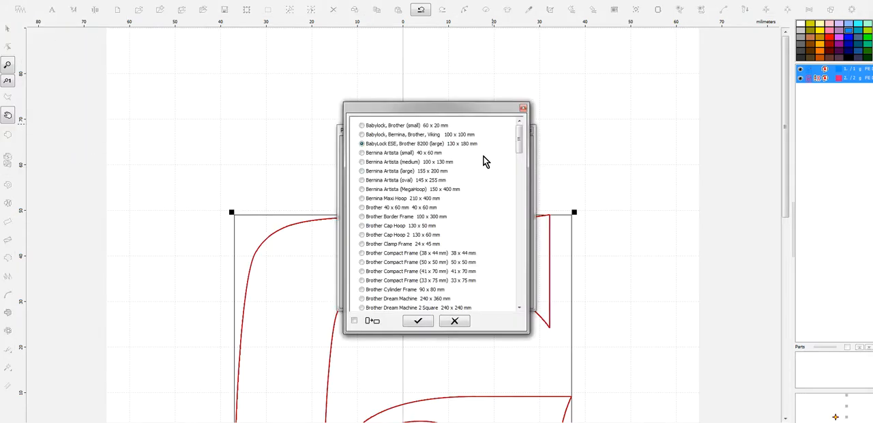
{"action": "left_click", "coordinate": [418, 322]}
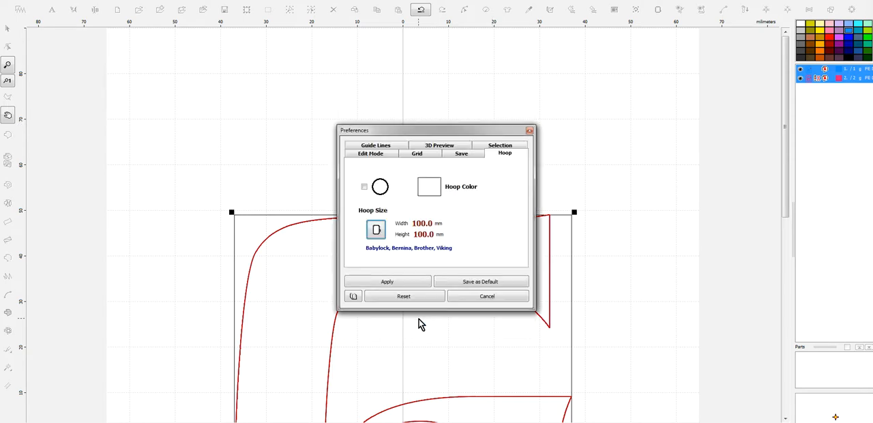
{"action": "left_click", "coordinate": [412, 281]}
{"action": "key", "text": "ctrl+e"}
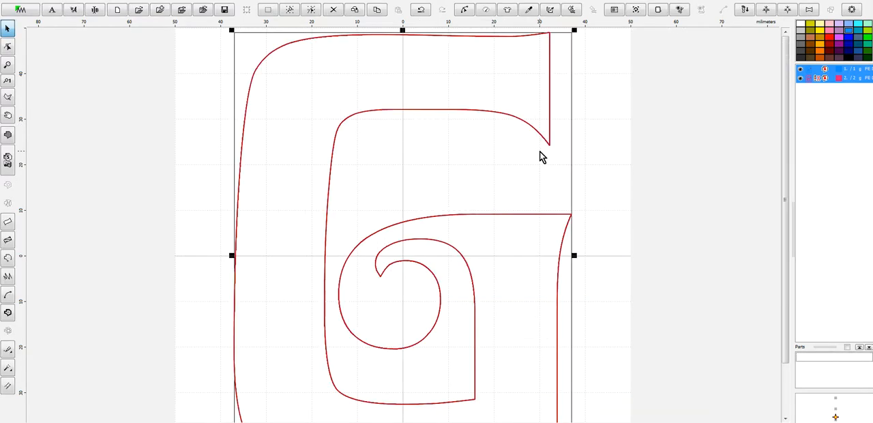
- Save the resized outline design as G-4in in the Davida-Applique folder
{"action": "left_click", "coordinate": [4, 3]}
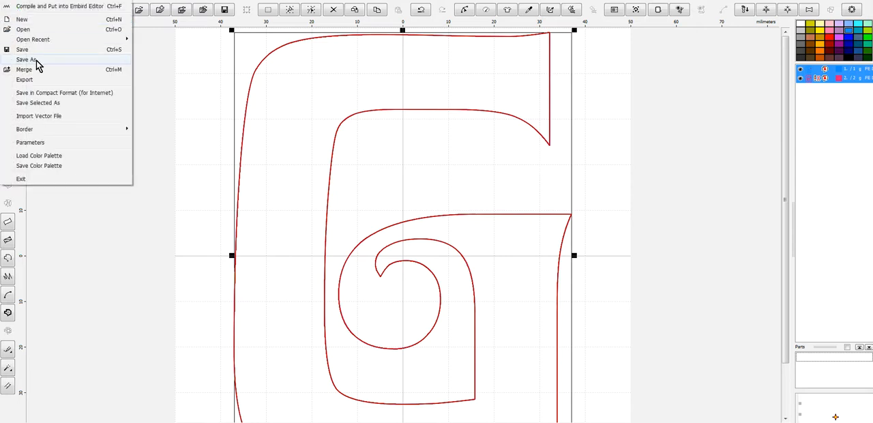
{"action": "left_click", "coordinate": [36, 60]}
{"action": "type", "text": "G-4in"}
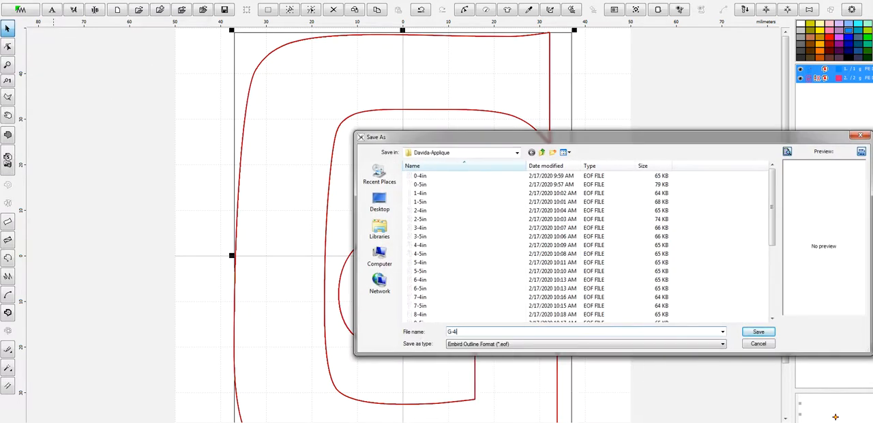
{"action": "key", "text": "Return"}
- Compile the smaller G into Embird Editor and save G-4in in the ten selected machine formats, replacing thread-change codes with stops for all
{"action": "left_click", "coordinate": [21, 8]}
{"action": "left_click", "coordinate": [20, 13]}
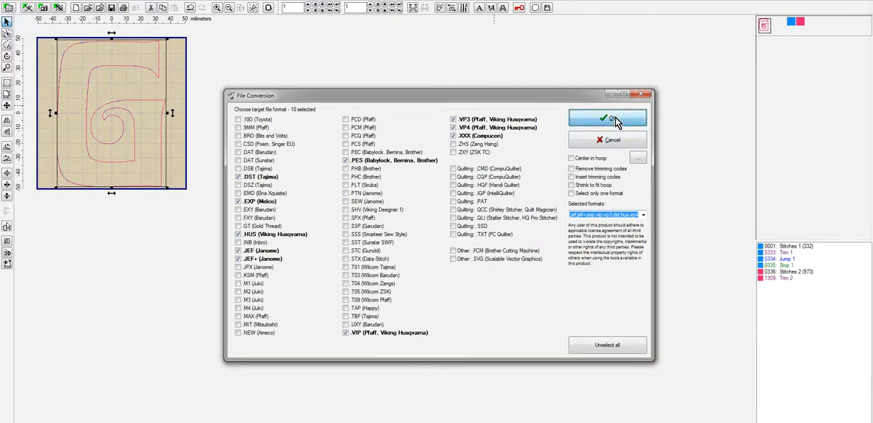
{"action": "left_click", "coordinate": [610, 121]}
{"action": "left_click", "coordinate": [597, 253]}
{"action": "left_click", "coordinate": [462, 238]}
{"action": "left_click", "coordinate": [546, 191]}
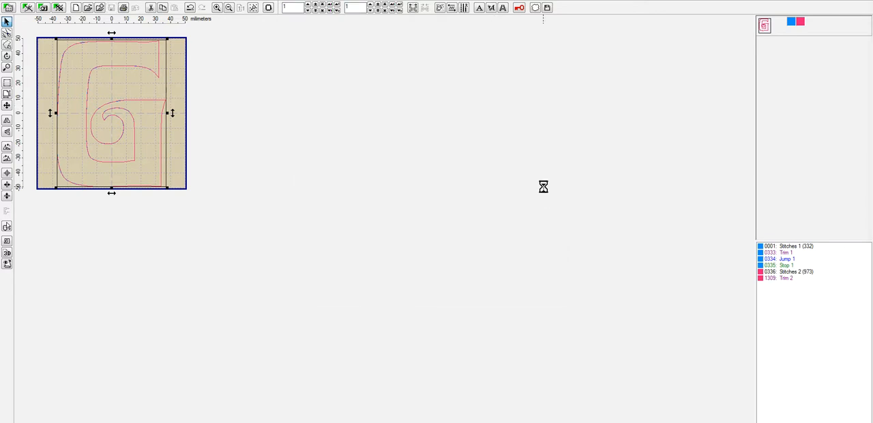
{"action": "left_click", "coordinate": [529, 249]}
- Close the G-4in design in the editor and return to an empty Embird Studio workspace
{"action": "left_click", "coordinate": [8, 7]}
{"action": "left_click", "coordinate": [27, 46]}
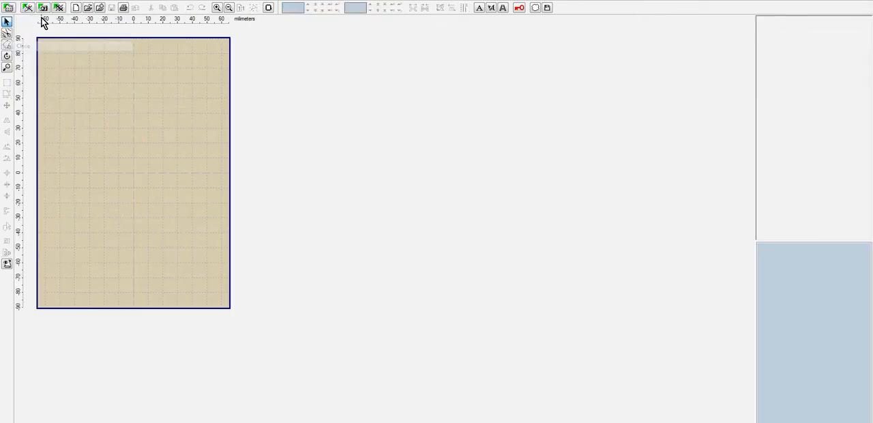
{"action": "left_click", "coordinate": [31, 9]}
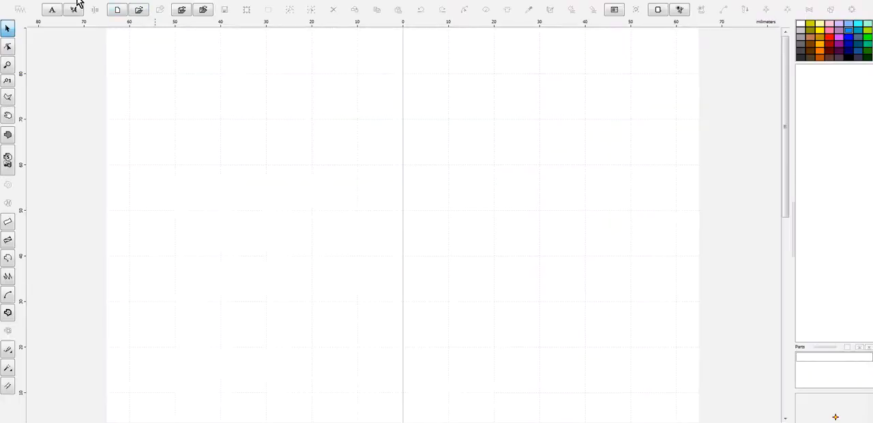
- Insert the letter H in the Davida Bd BT font near the hoop's center and enlarge it to about 67 mm tall
{"action": "left_click", "coordinate": [75, 10]}
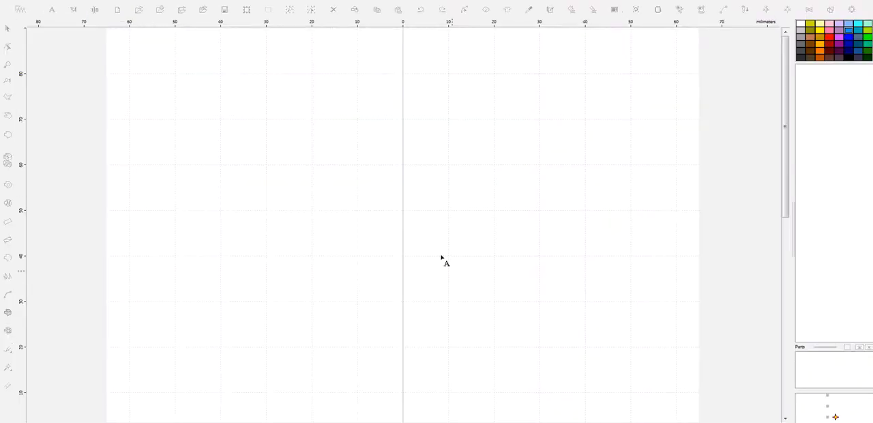
{"action": "left_click", "coordinate": [399, 228]}
{"action": "type", "text": "H"}
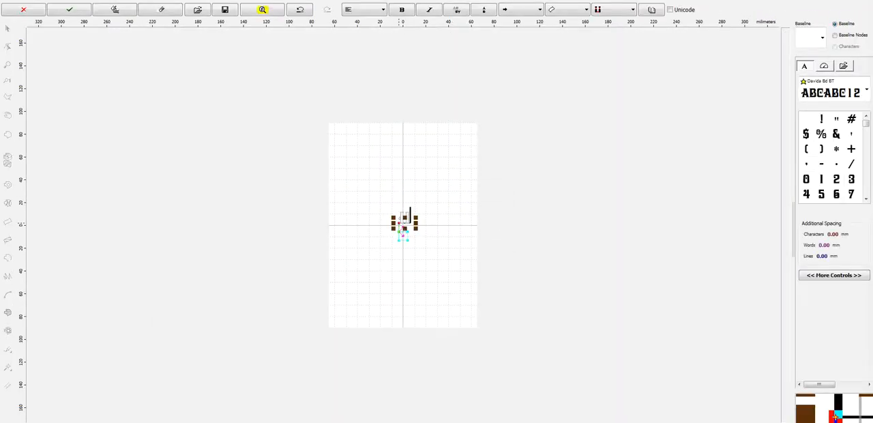
{"action": "right_click", "coordinate": [427, 223]}
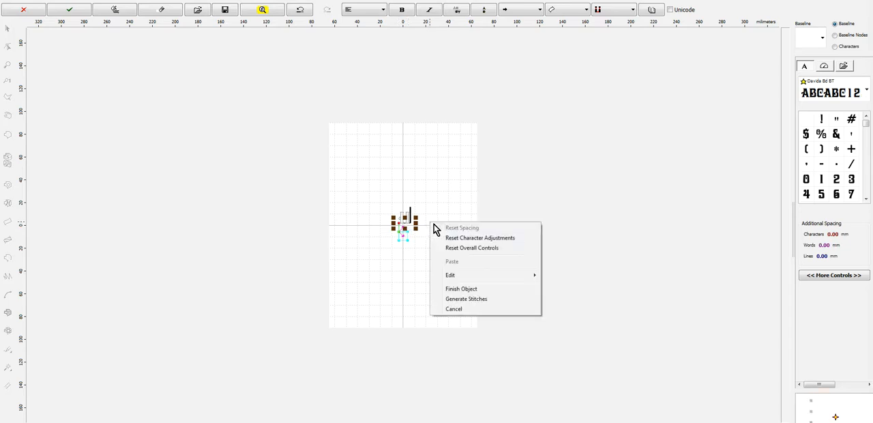
{"action": "left_click", "coordinate": [454, 289]}
{"action": "left_click_drag", "start_coordinate": [416, 214], "coordinate": [472, 142]}
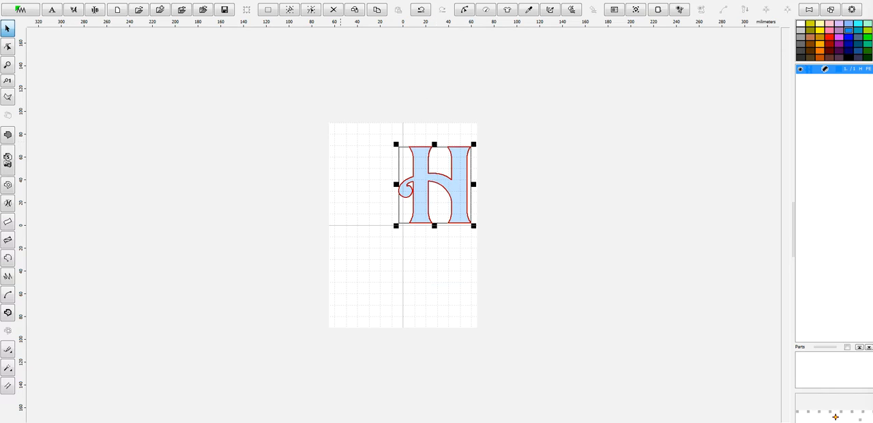
- Create an outline from the filled letter H and delete the original fill object
{"action": "left_click", "coordinate": [170, 3]}
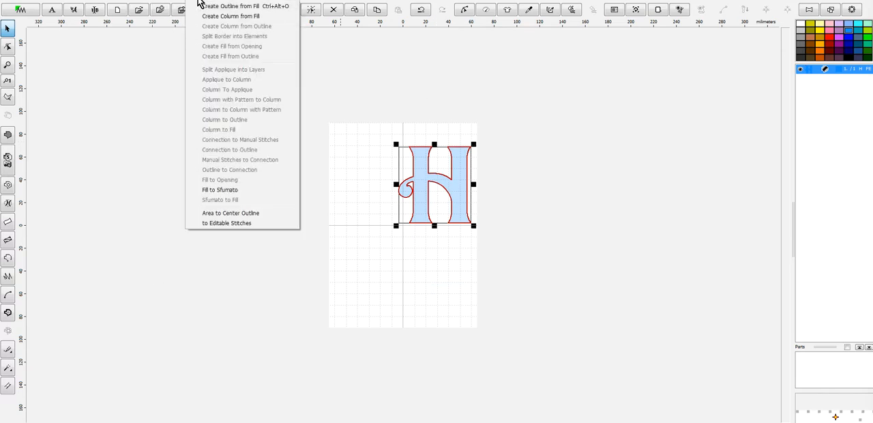
{"action": "left_click", "coordinate": [210, 6]}
{"action": "left_click", "coordinate": [813, 70]}
{"action": "right_click", "coordinate": [813, 70]}
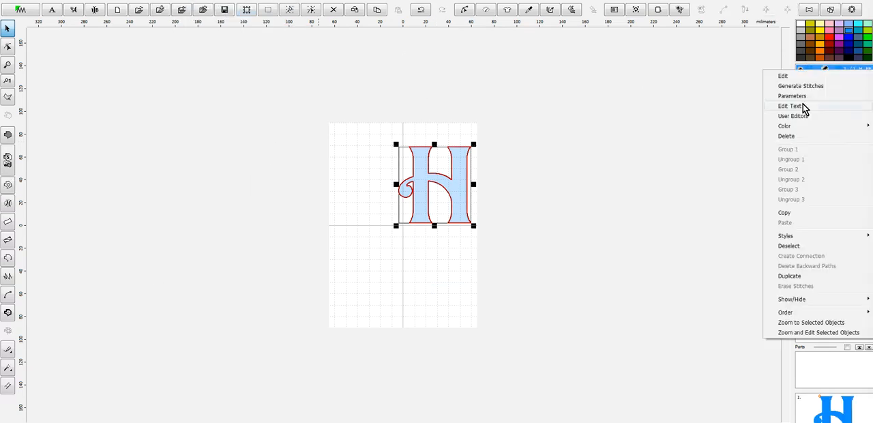
{"action": "left_click", "coordinate": [791, 136]}
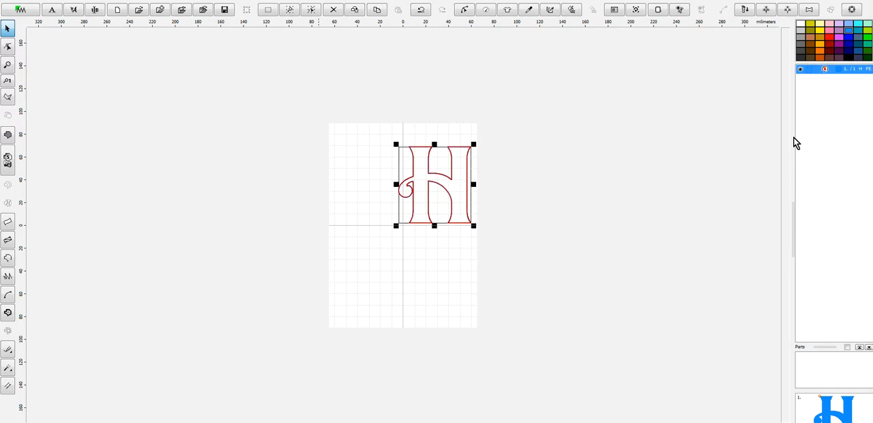
- Duplicate the H outline and color the second copy with Marathon Polyester 2010 Cherry Blossom from the thread catalog
{"action": "key", "text": "ctrl+z"}
{"action": "left_click", "coordinate": [818, 79]}
{"action": "right_click", "coordinate": [819, 79]}
{"action": "mouse_move", "coordinate": [803, 138]}
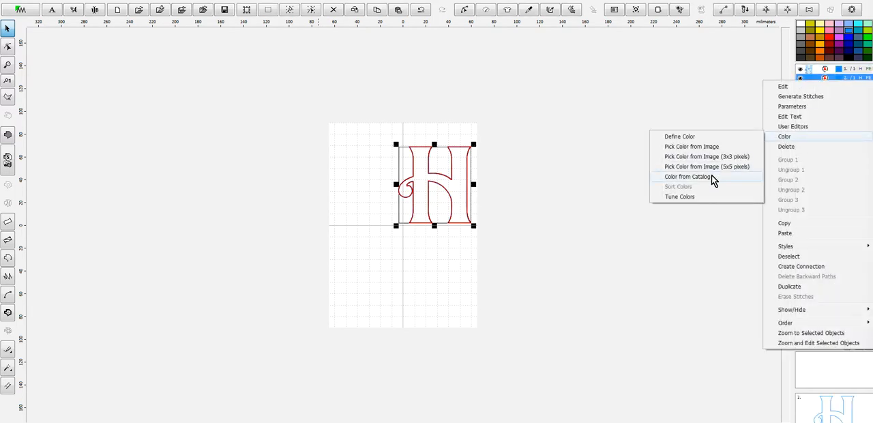
{"action": "left_click", "coordinate": [660, 176]}
{"action": "type", "text": "2010"}
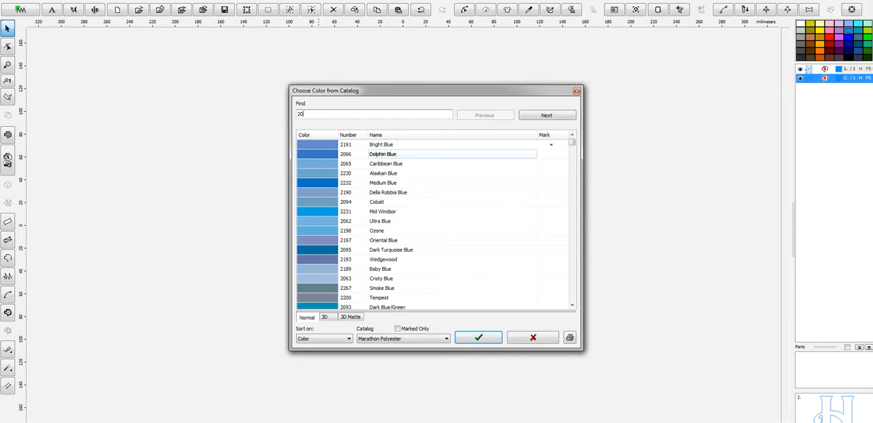
{"action": "left_click", "coordinate": [488, 339]}
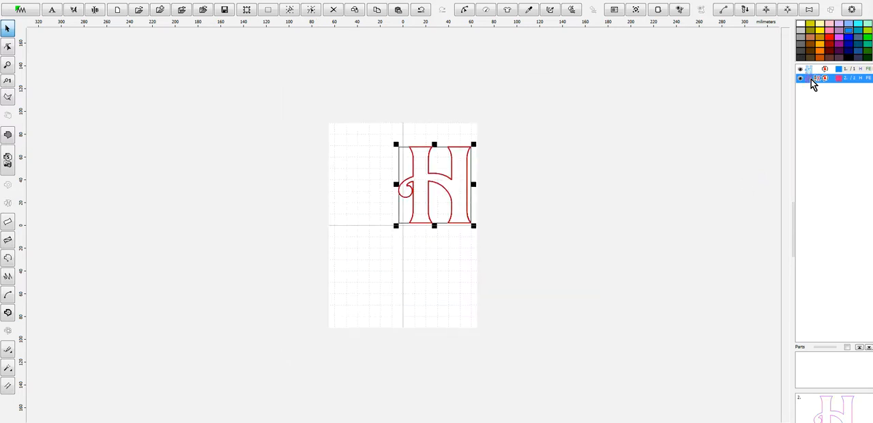
- Enlarge both H outlines together to 127 mm tall with the aspect ratio kept, and center them in the hoop
{"action": "key", "text": "ctrl+a"}
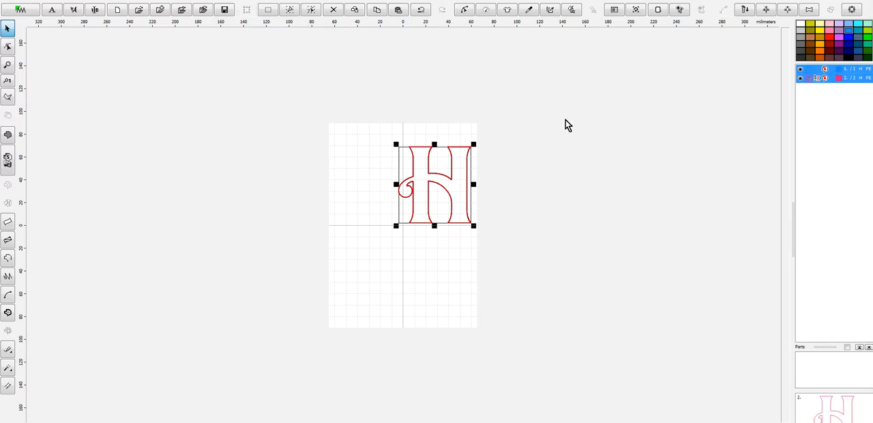
{"action": "left_click_drag", "start_coordinate": [396, 226], "coordinate": [342, 278]}
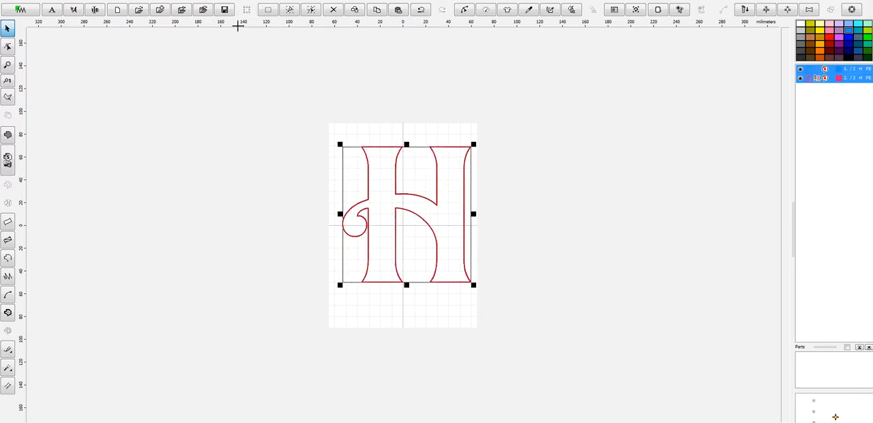
{"action": "left_click", "coordinate": [194, 7]}
{"action": "left_click", "coordinate": [75, 61]}
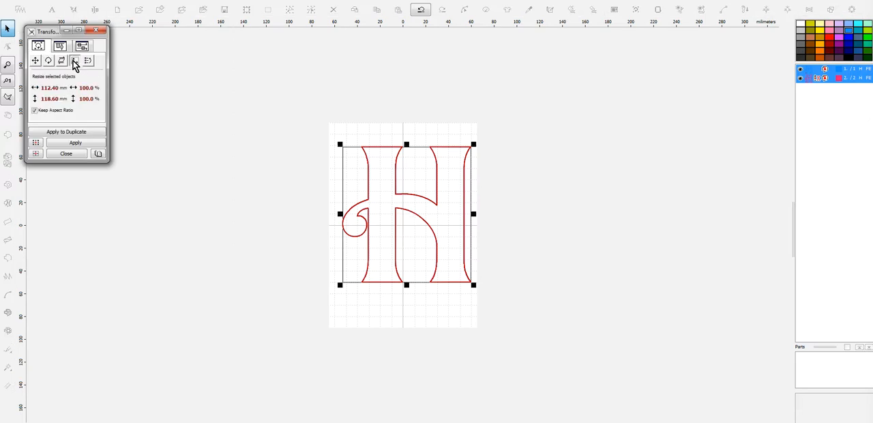
{"action": "left_click", "coordinate": [36, 99]}
{"action": "left_click_drag", "start_coordinate": [90, 84], "coordinate": [162, 88]}
{"action": "type", "text": "127"}
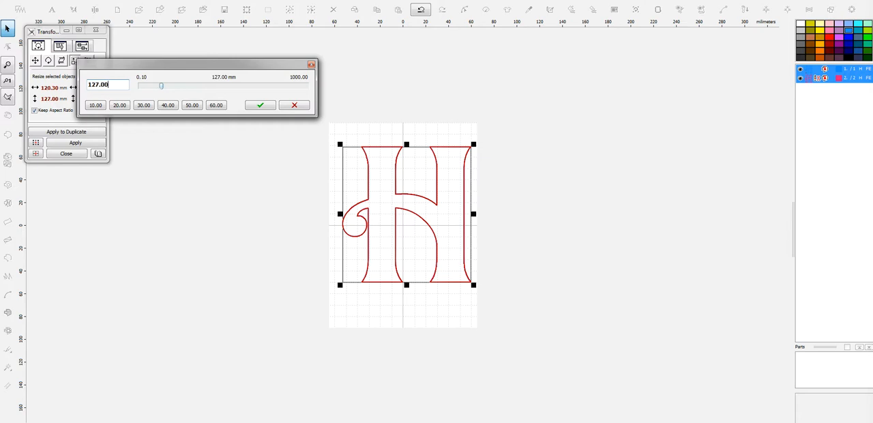
{"action": "left_click", "coordinate": [259, 106]}
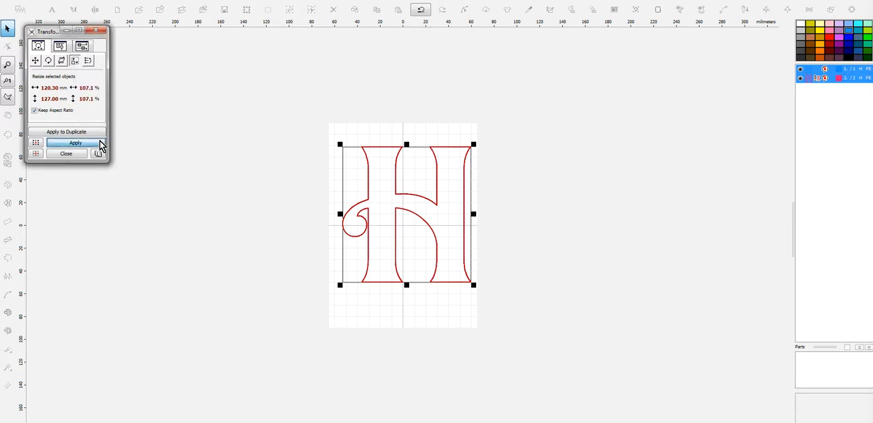
{"action": "left_click", "coordinate": [102, 142]}
{"action": "left_click", "coordinate": [102, 33]}
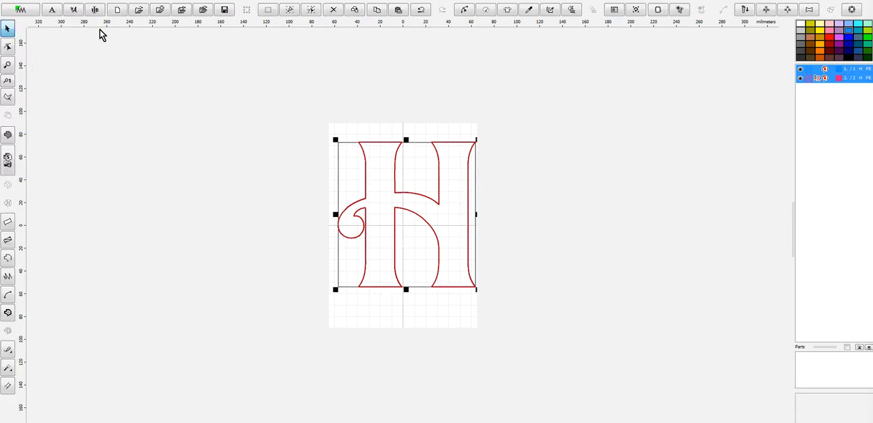
- Change the second H outline's stitch sample to Triple (Bean) Stitch and generate its stitches
{"action": "left_click", "coordinate": [817, 79]}
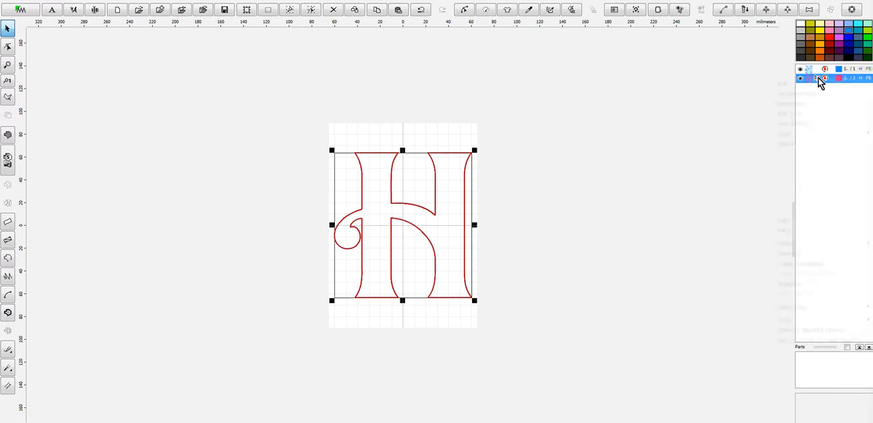
{"action": "right_click", "coordinate": [817, 79]}
{"action": "left_click", "coordinate": [805, 105]}
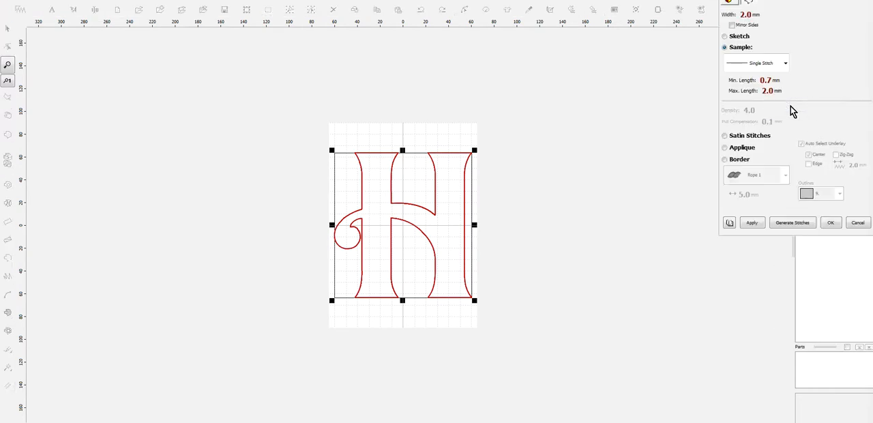
{"action": "left_click", "coordinate": [785, 63]}
{"action": "left_click", "coordinate": [771, 113]}
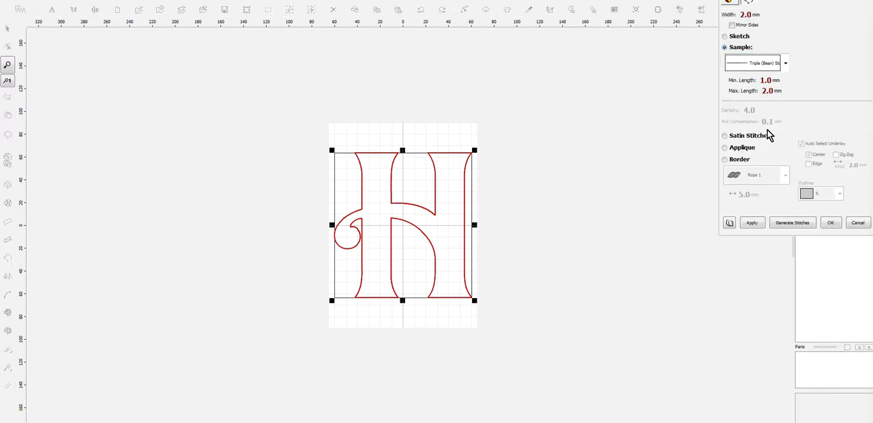
{"action": "left_click", "coordinate": [798, 224]}
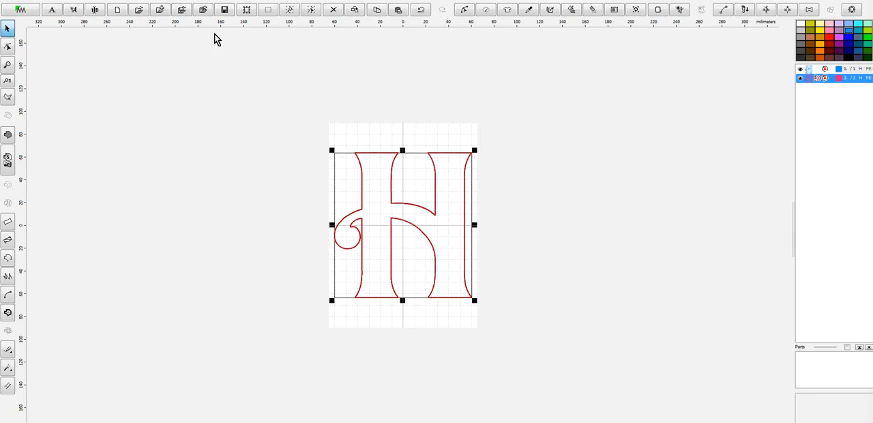
- Save the outline design as H-5in in the Davida-Applique folder in Embird Outline Format
{"action": "left_click", "coordinate": [9, 6]}
{"action": "left_click", "coordinate": [44, 62]}
{"action": "type", "text": "H-5in"}
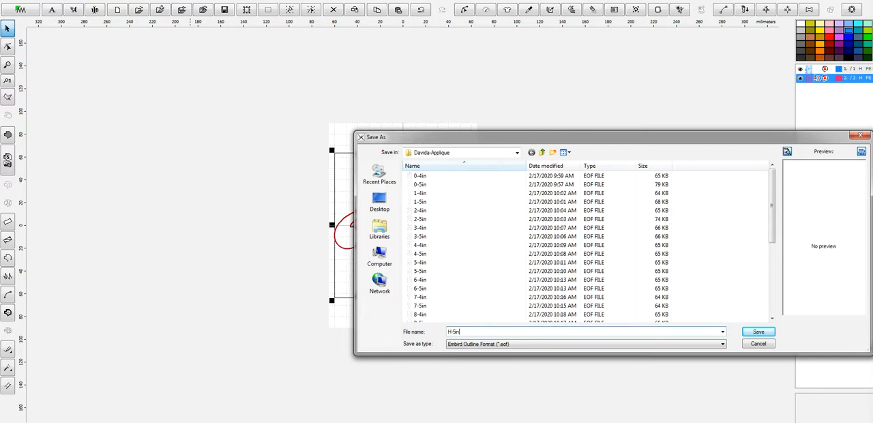
{"action": "key", "text": "Return"}
- Compile the H into Embird Editor and save H-5in in the ten selected machine formats, replacing thread-change codes with stops for all
{"action": "left_click", "coordinate": [14, 3]}
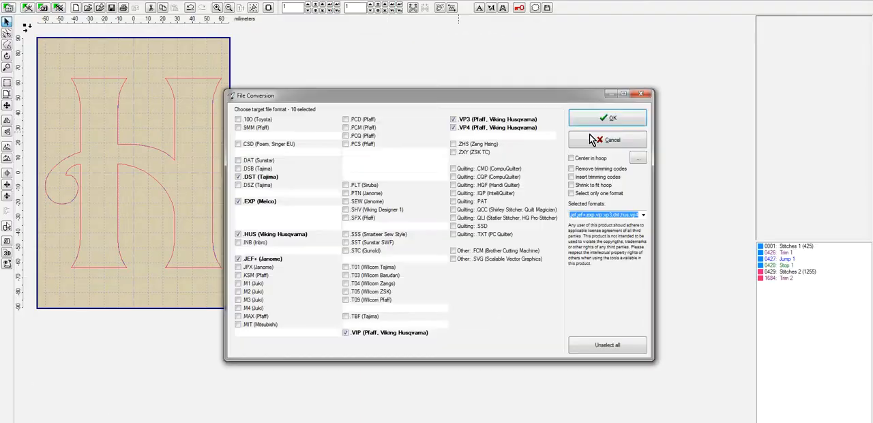
{"action": "left_click", "coordinate": [606, 119]}
{"action": "left_click", "coordinate": [606, 251]}
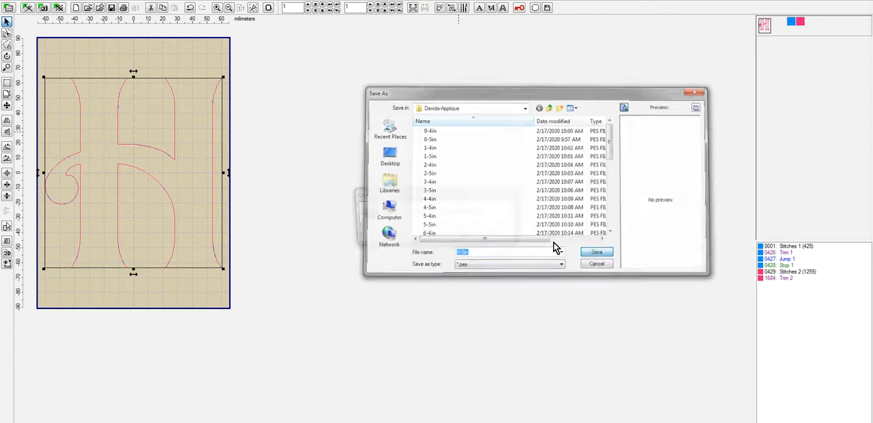
{"action": "left_click", "coordinate": [471, 240]}
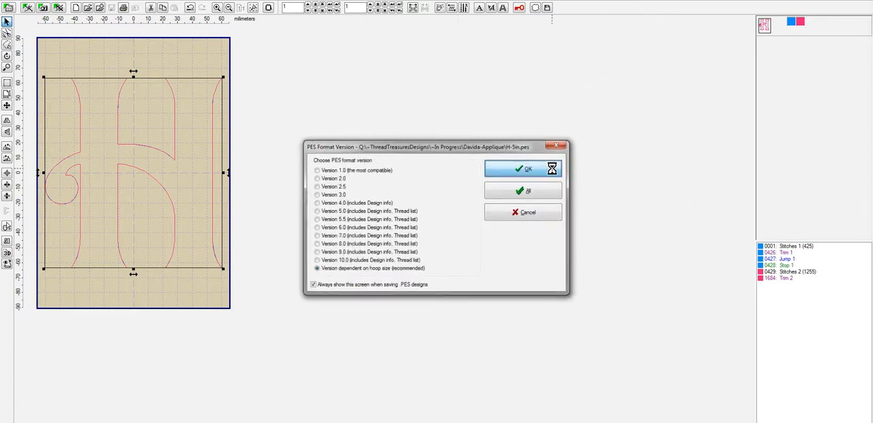
{"action": "left_click", "coordinate": [554, 171]}
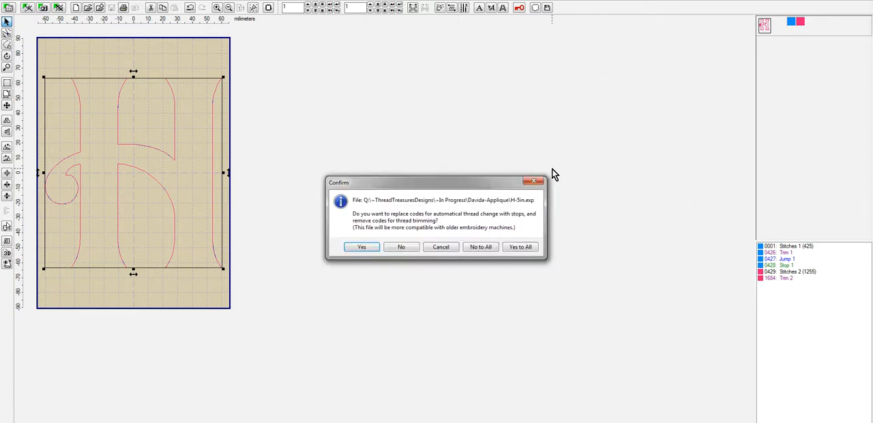
{"action": "left_click", "coordinate": [512, 249]}
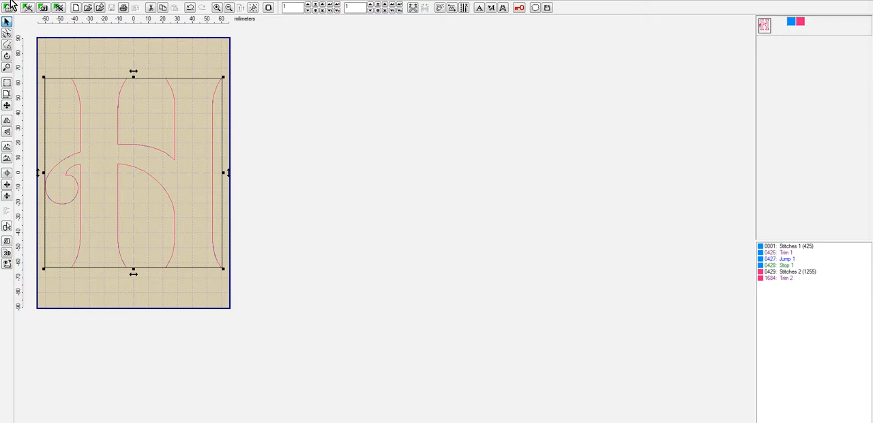
- Close the H-5in design in the editor and reopen the H-5in.eof outline file in Embird Studio
{"action": "left_click", "coordinate": [8, 6]}
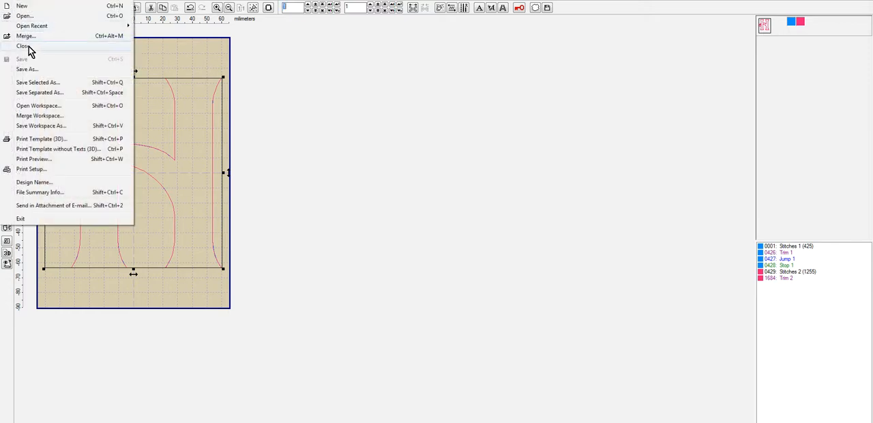
{"action": "left_click", "coordinate": [27, 49]}
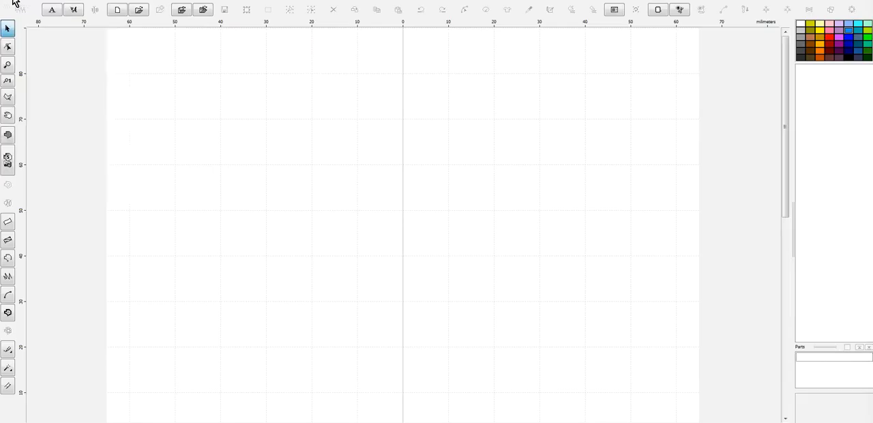
{"action": "left_click", "coordinate": [13, 2]}
{"action": "mouse_move", "coordinate": [34, 42]}
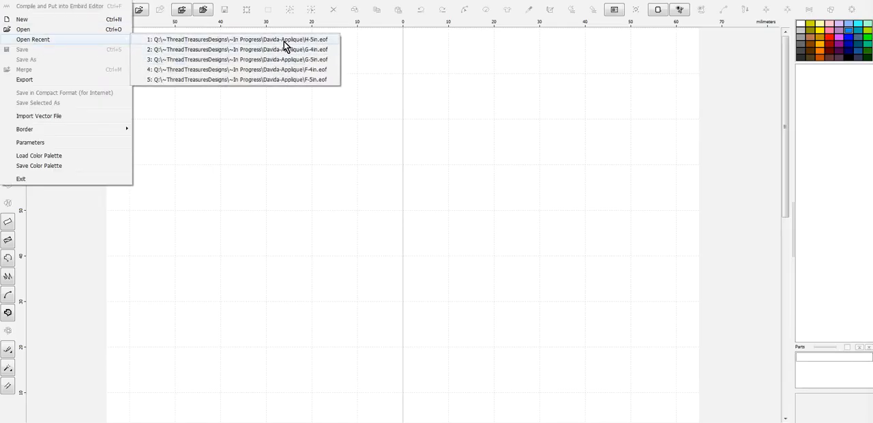
{"action": "left_click", "coordinate": [284, 41]}
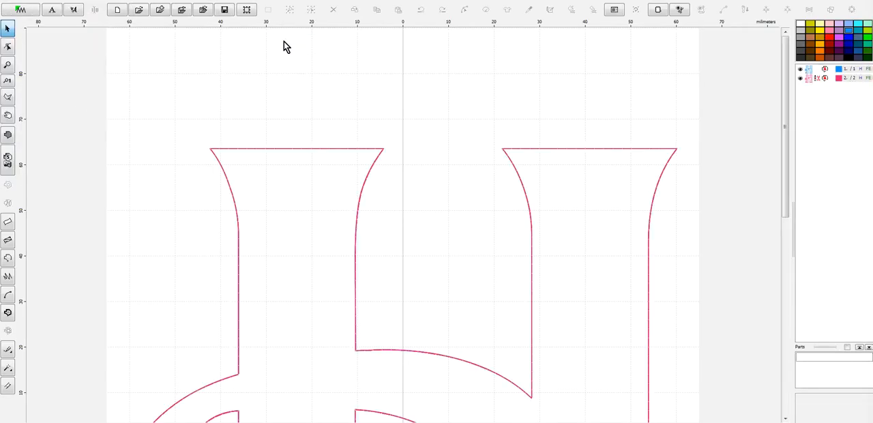
- Resize both H outlines together to 98 mm tall with the aspect ratio kept
{"action": "key", "text": "ctrl+a"}
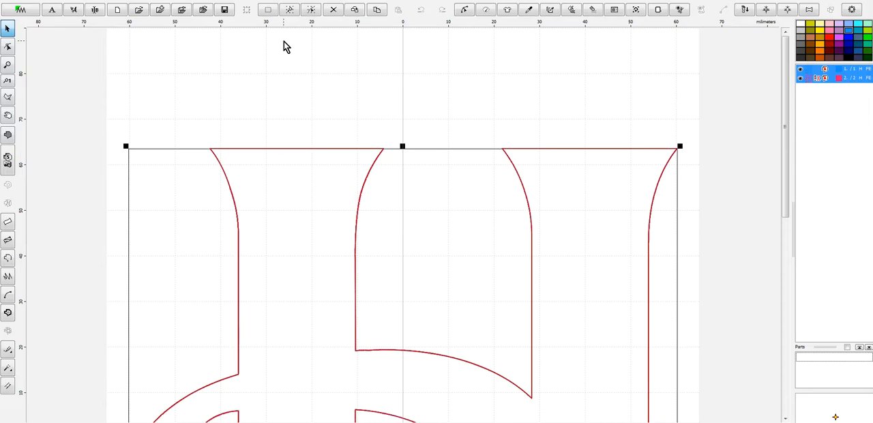
{"action": "key", "text": "ctrl+t"}
{"action": "left_click", "coordinate": [77, 60]}
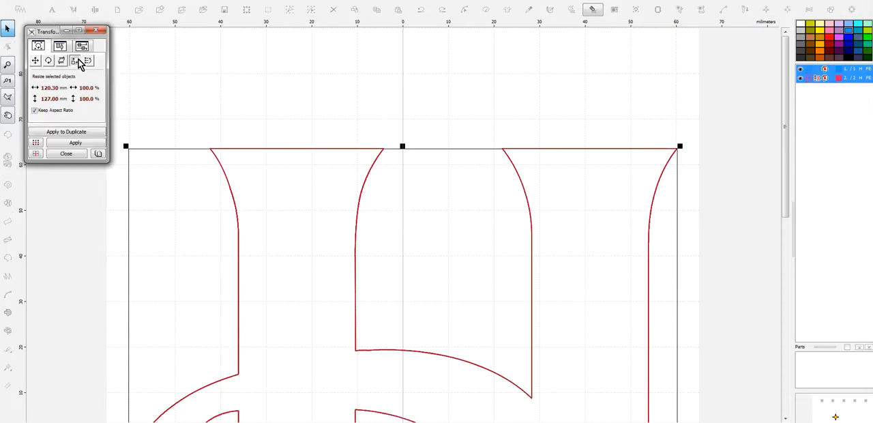
{"action": "left_click", "coordinate": [40, 100]}
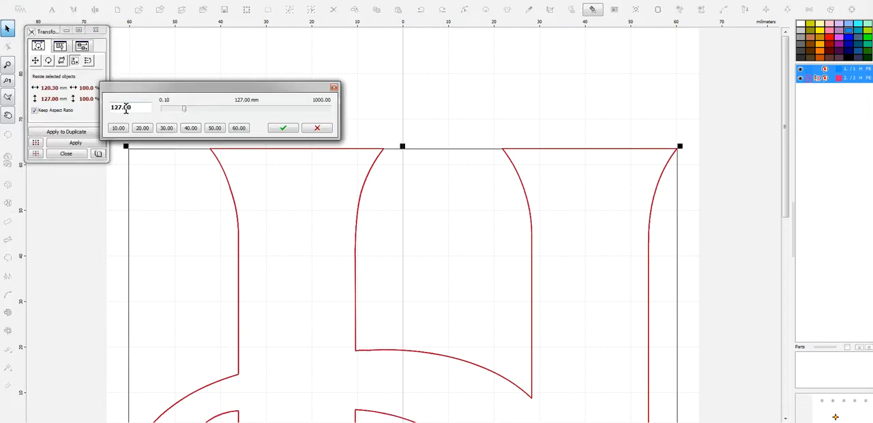
{"action": "double_click", "coordinate": [120, 108]}
{"action": "type", "text": "98.00"}
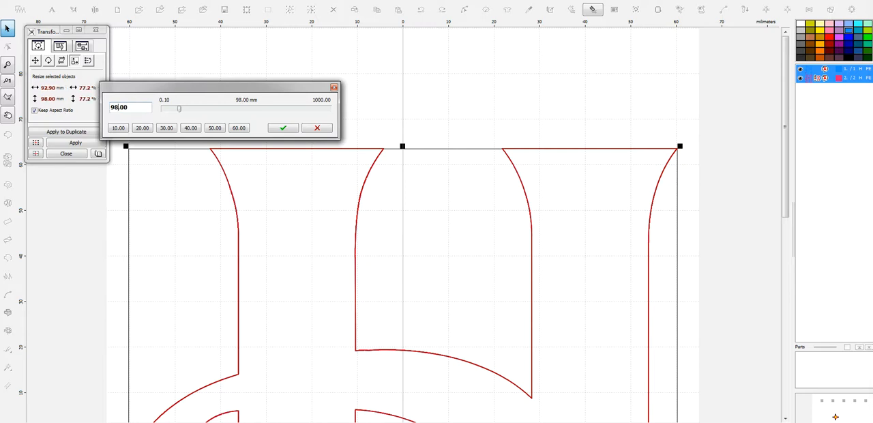
{"action": "left_click", "coordinate": [285, 129]}
{"action": "left_click", "coordinate": [101, 142]}
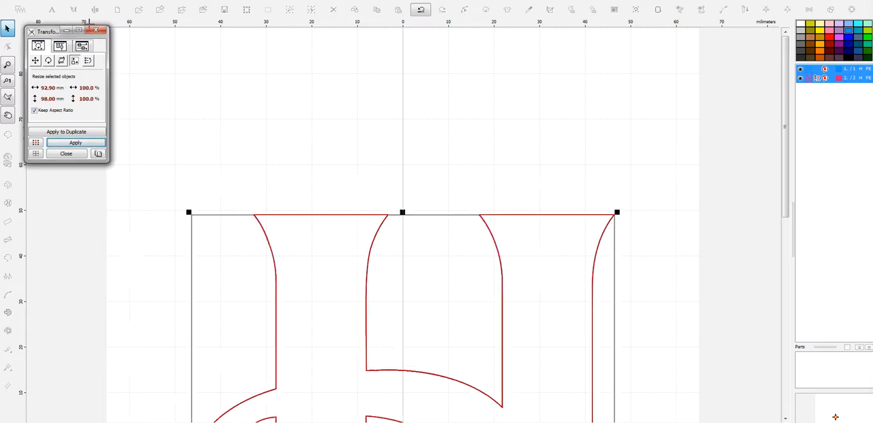
{"action": "left_click", "coordinate": [96, 30]}
- Change the hoop size to Babylock, Bernina, Brother, Viking 100 x 100 mm and apply it
{"action": "left_click", "coordinate": [20, 8]}
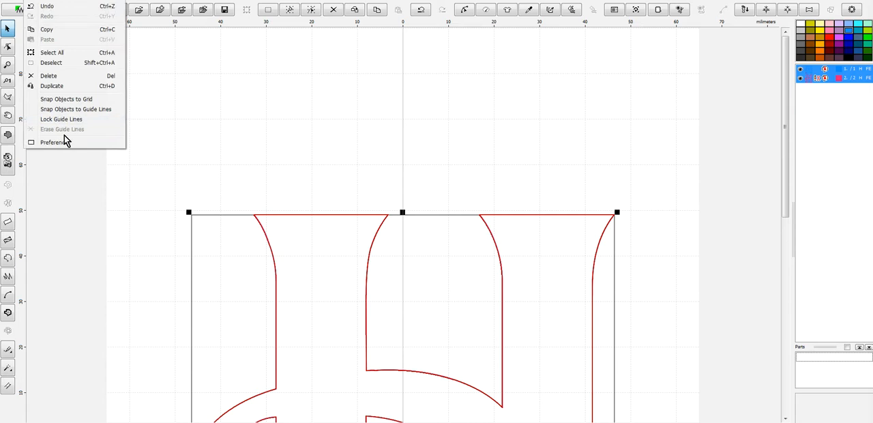
{"action": "left_click", "coordinate": [94, 141]}
{"action": "left_click", "coordinate": [527, 146]}
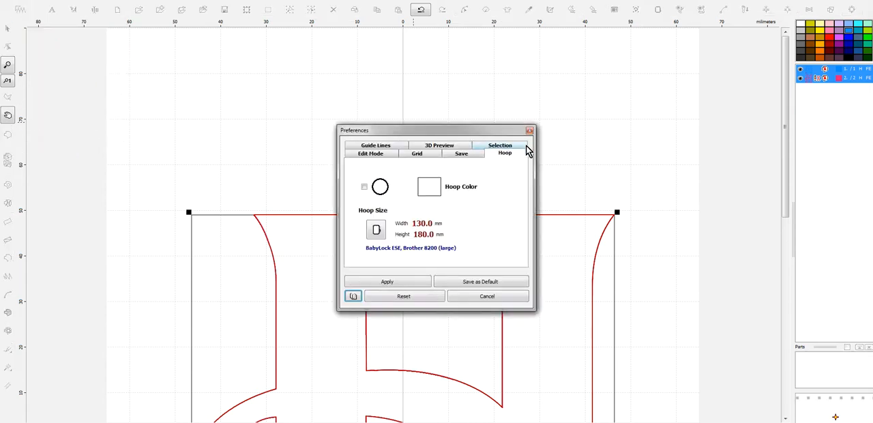
{"action": "left_click", "coordinate": [376, 229]}
{"action": "left_click", "coordinate": [471, 134]}
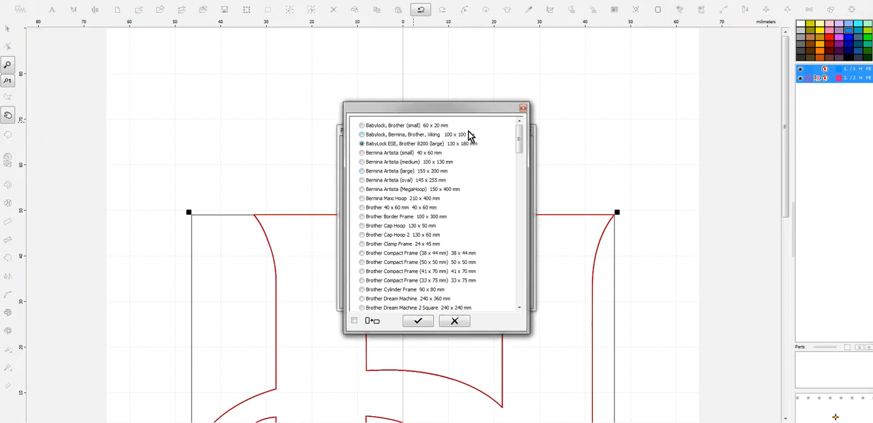
{"action": "left_click", "coordinate": [426, 321]}
{"action": "left_click", "coordinate": [406, 282]}
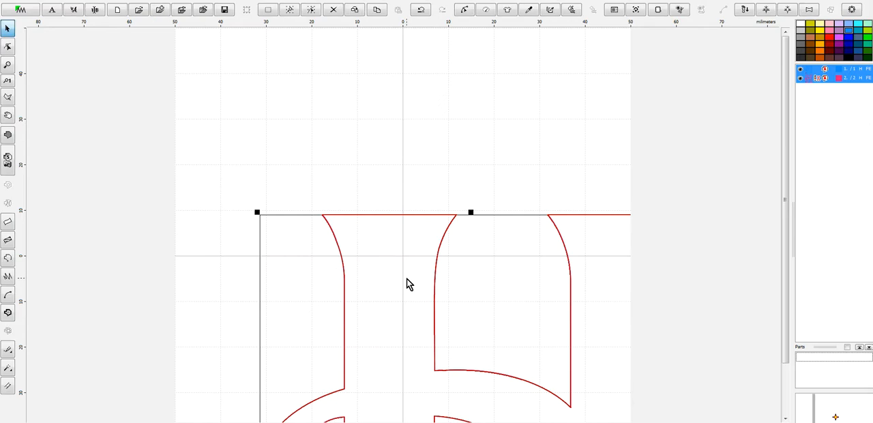
- Center both H outlines in the hoop and save the outline file as H-4in in Embird Outline Format (.eof)
{"action": "key", "text": "ctrl+e"}
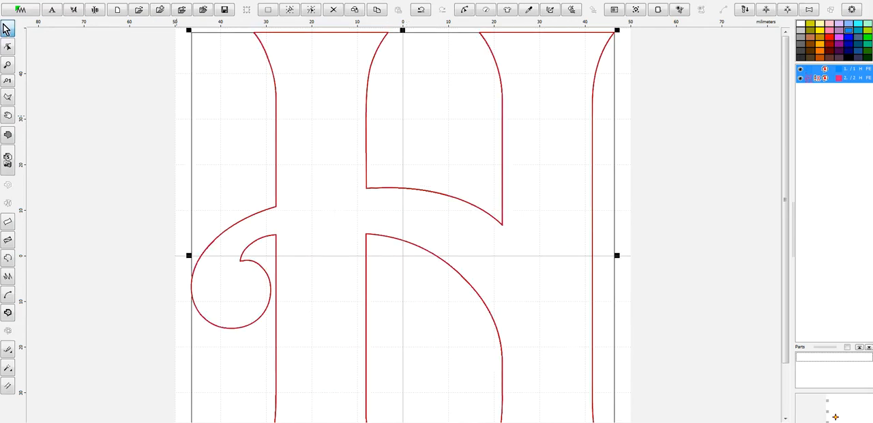
{"action": "left_click", "coordinate": [7, 6]}
{"action": "left_click", "coordinate": [43, 61]}
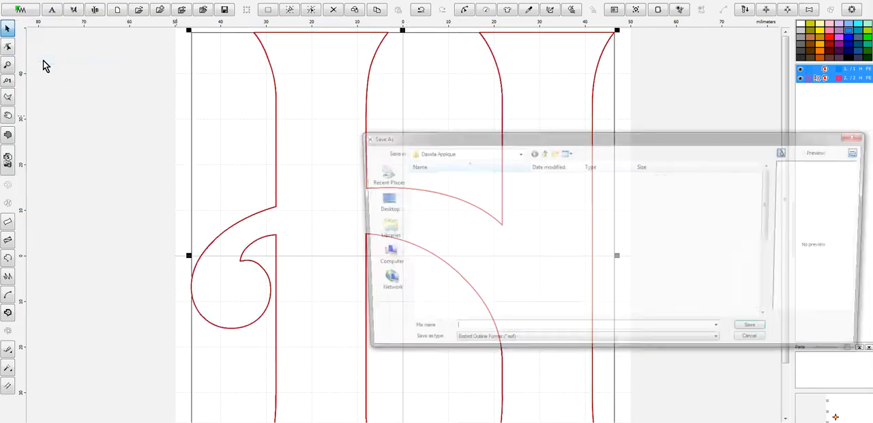
{"action": "type", "text": "H-4in"}
{"action": "key", "text": "Return"}
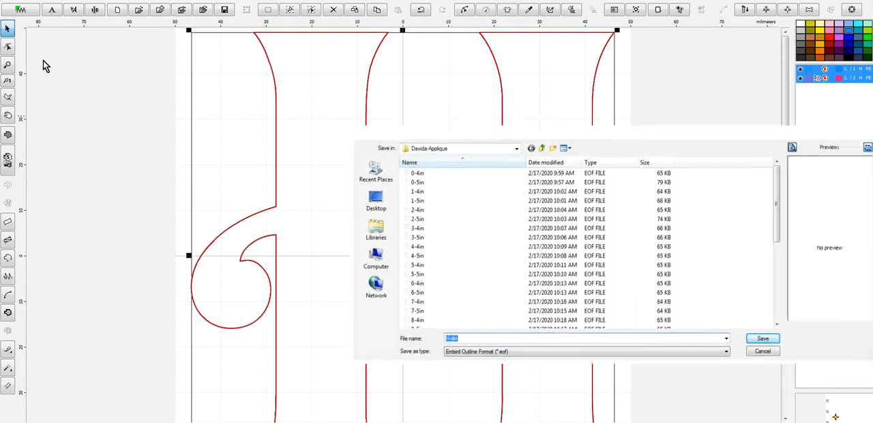
- Compile the H into Embird Editor and save it as H-4in in the selected machine formats, with the PES version dependent on hoop size
{"action": "left_click", "coordinate": [16, 4]}
{"action": "left_click", "coordinate": [29, 11]}
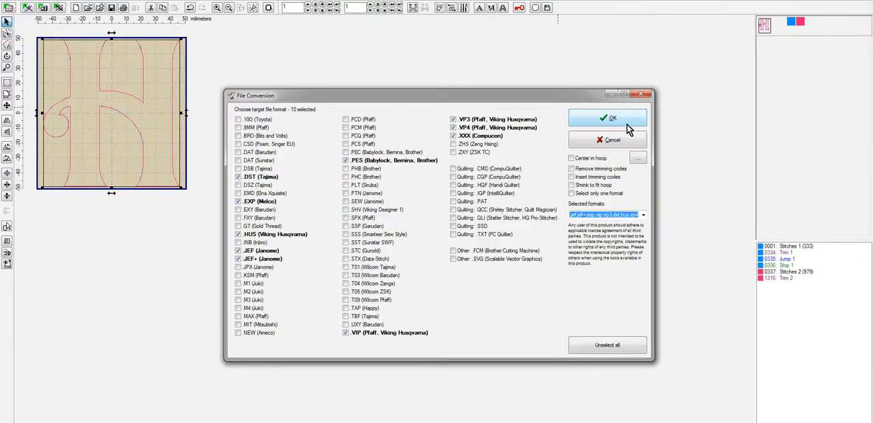
{"action": "left_click", "coordinate": [627, 121]}
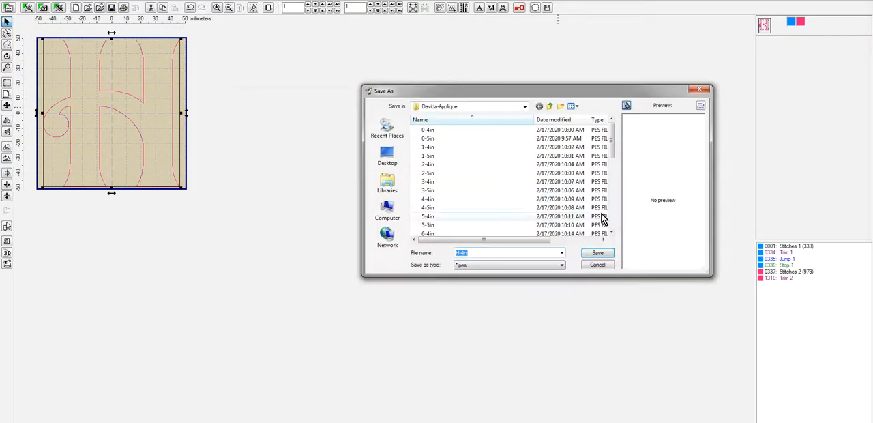
{"action": "left_click", "coordinate": [607, 254]}
{"action": "left_click", "coordinate": [463, 235]}
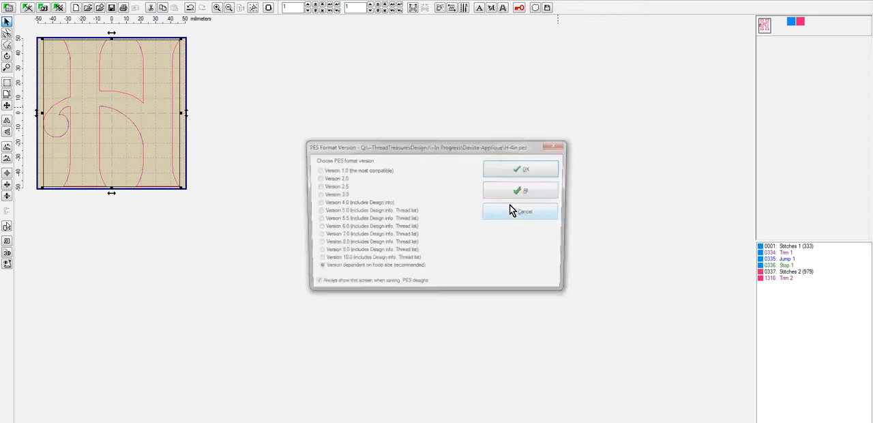
{"action": "left_click", "coordinate": [536, 192]}
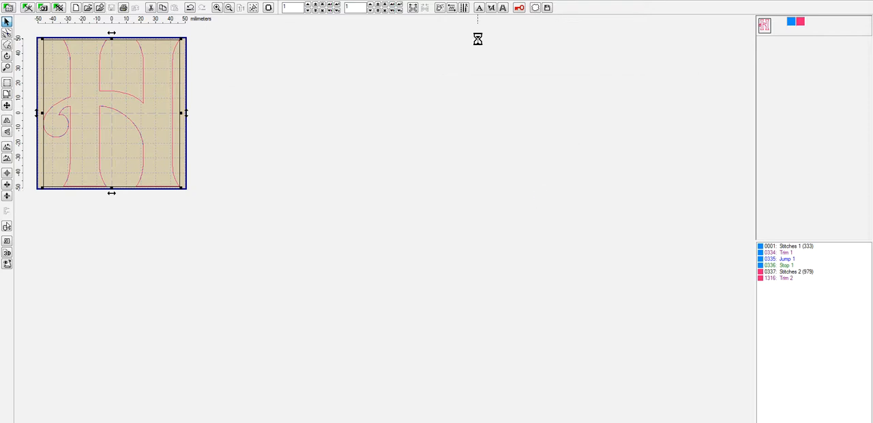
{"action": "key", "text": "Return"}
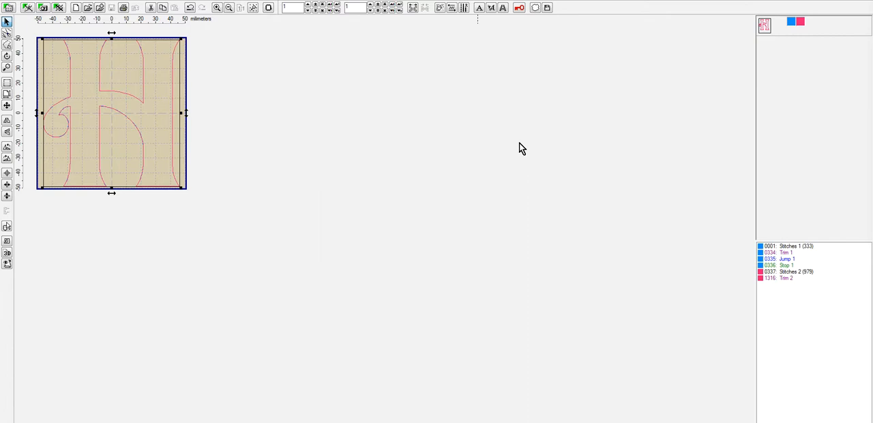